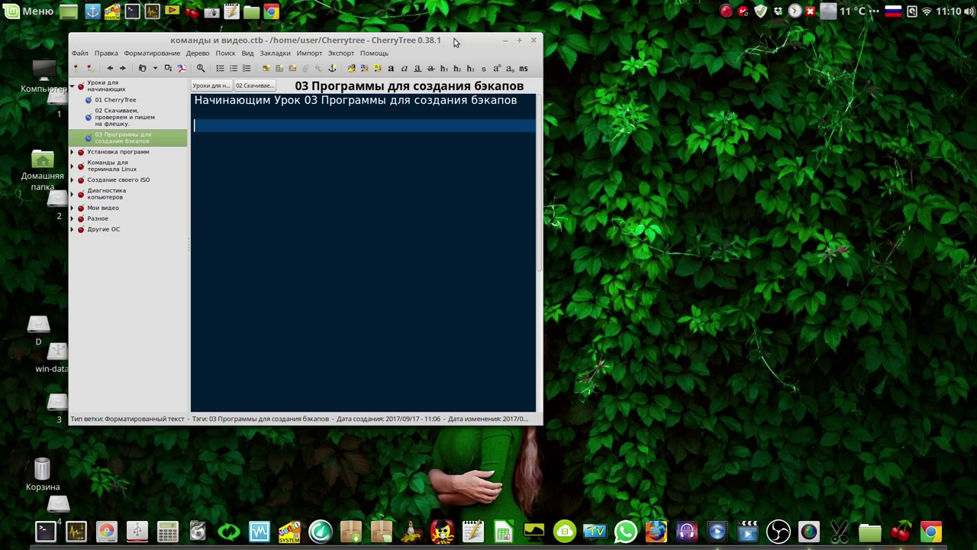
# Browse the CherryTree notes, from the 01 lesson and flash-drive notes back to 03 backup programs.
pyautogui.moveTo(455, 42); pyautogui.dragTo(462, 45)
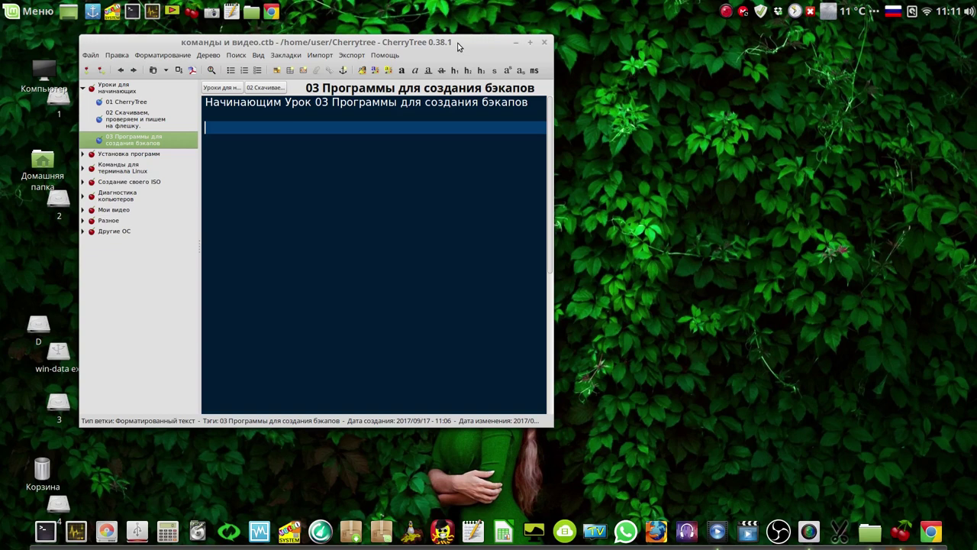
pyautogui.click(126, 102)
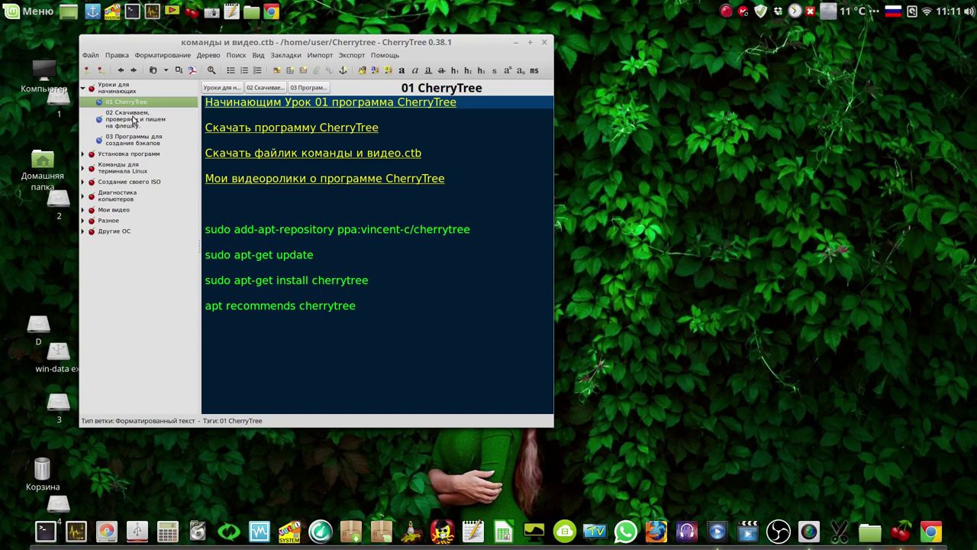
pyautogui.click(134, 119)
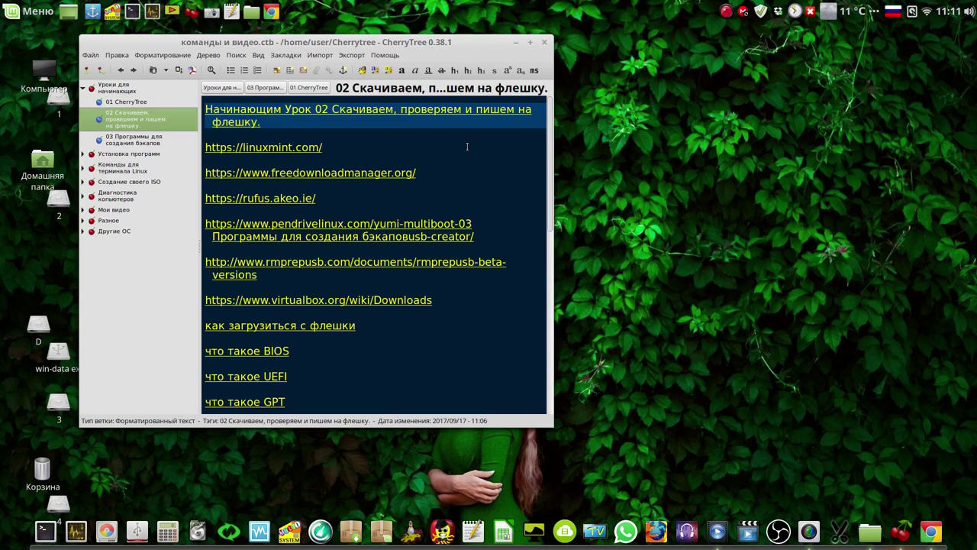
pyautogui.scroll(-10, 466, 146)
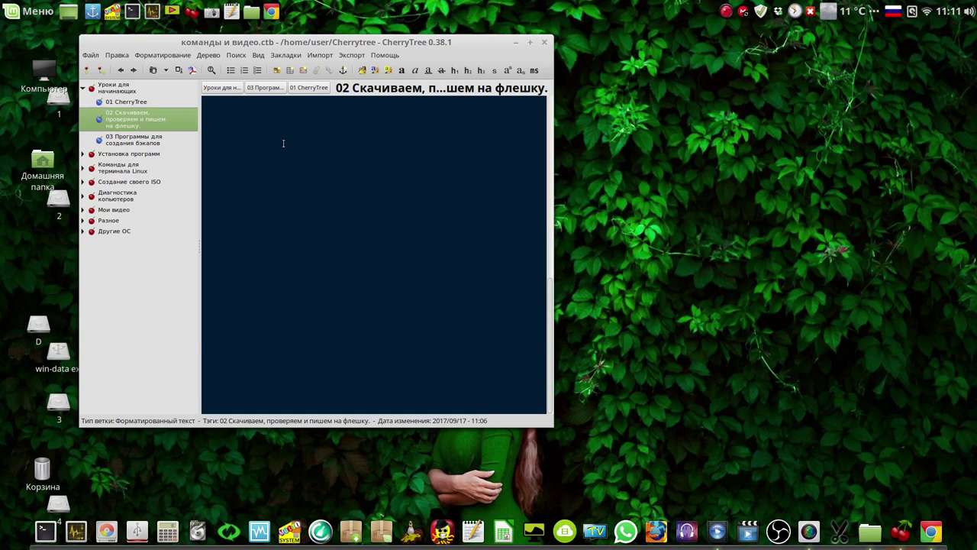
pyautogui.click(142, 142)
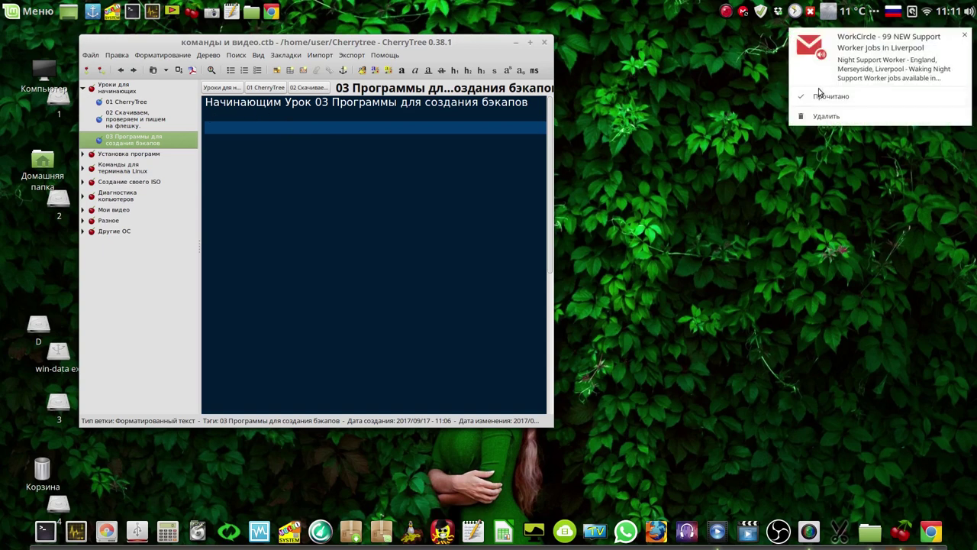
# Dismiss the job notification, resize the notes window wider and shorter, and hide it.
pyautogui.click(818, 97)
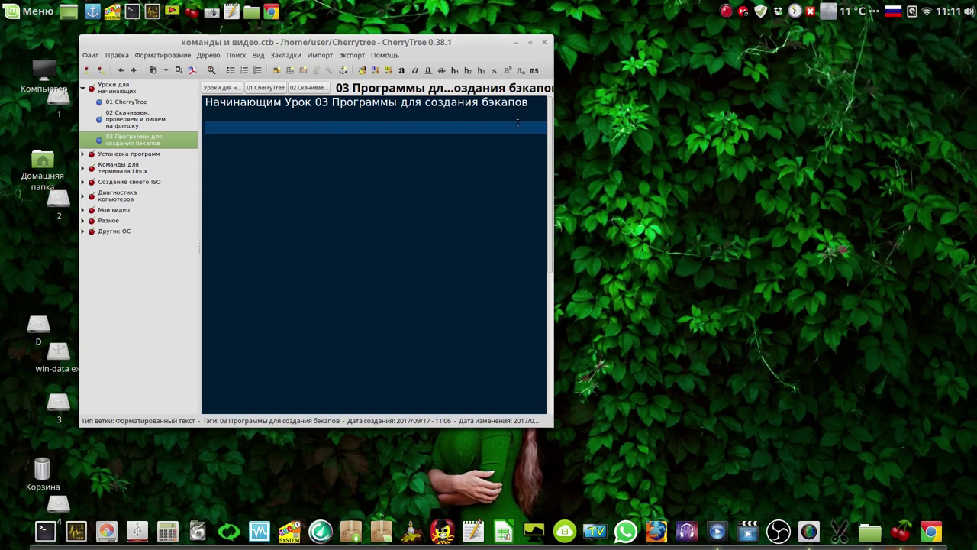
pyautogui.moveTo(553, 426); pyautogui.dragTo(607, 284)
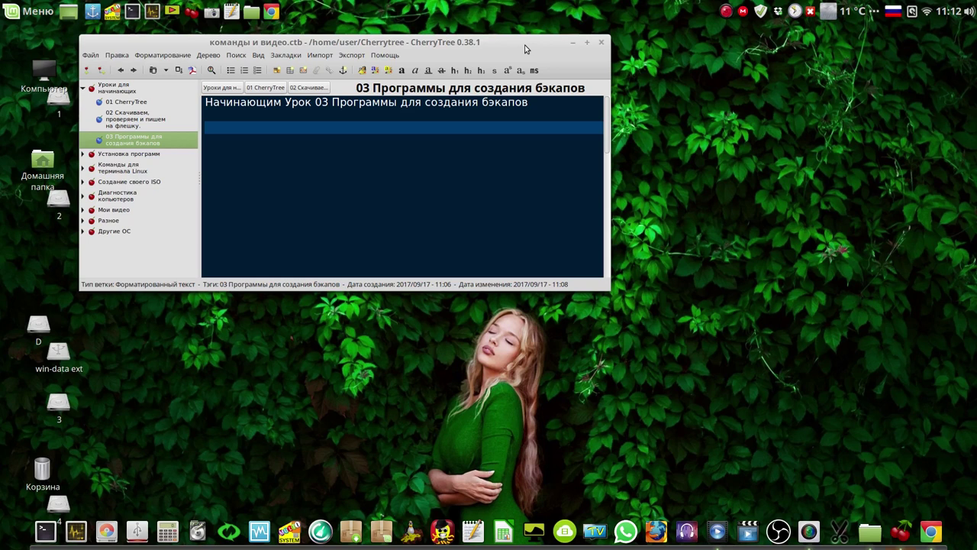
pyautogui.click(727, 13)
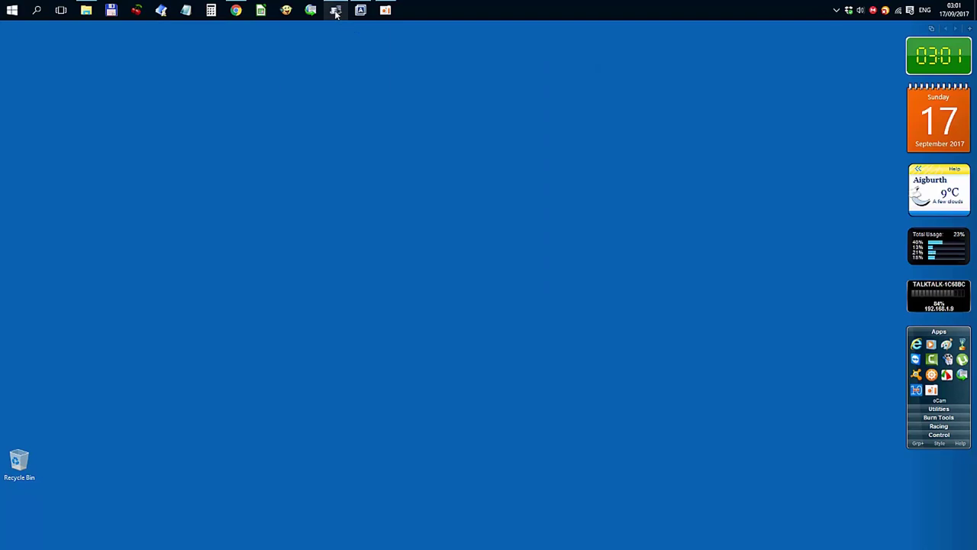
pyautogui.moveTo(337, 14)
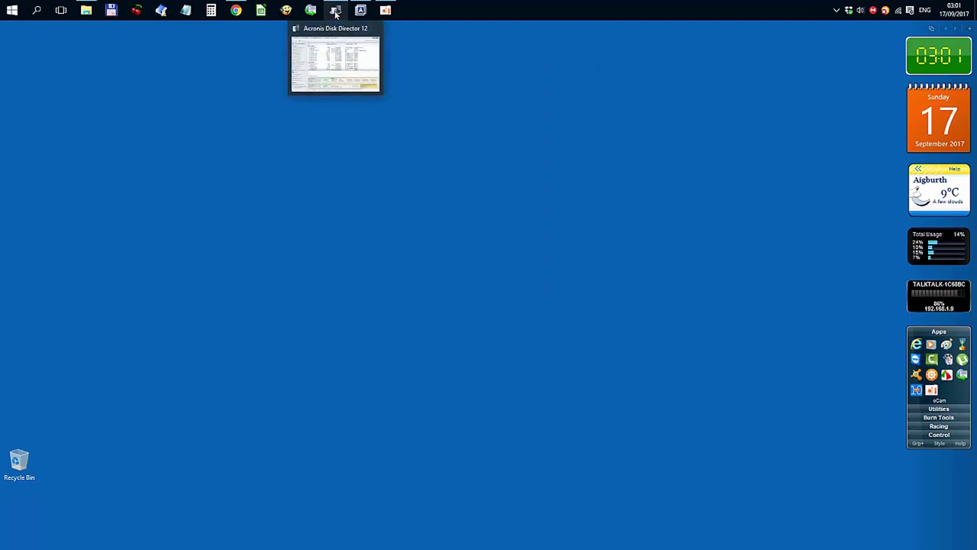
pyautogui.click(337, 13)
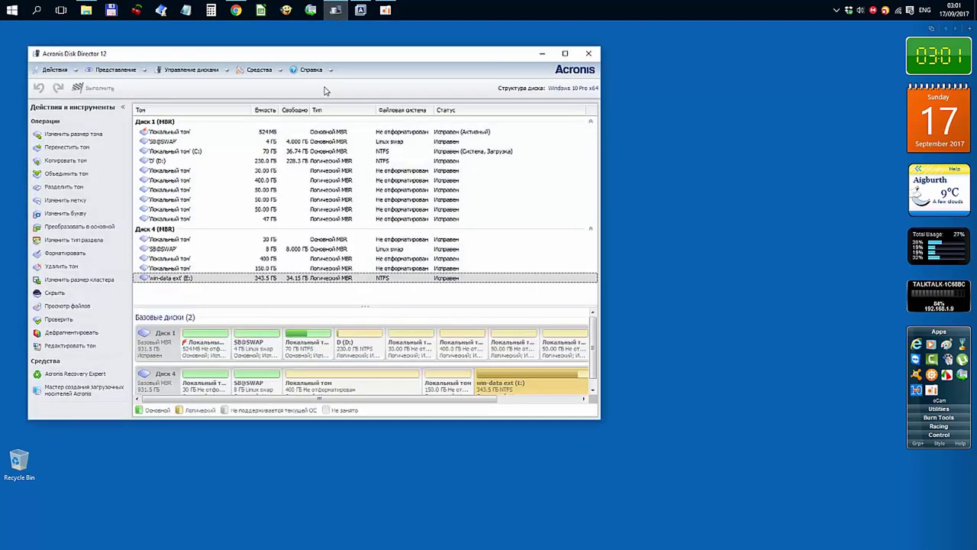
pyautogui.moveTo(374, 58); pyautogui.dragTo(385, 40)
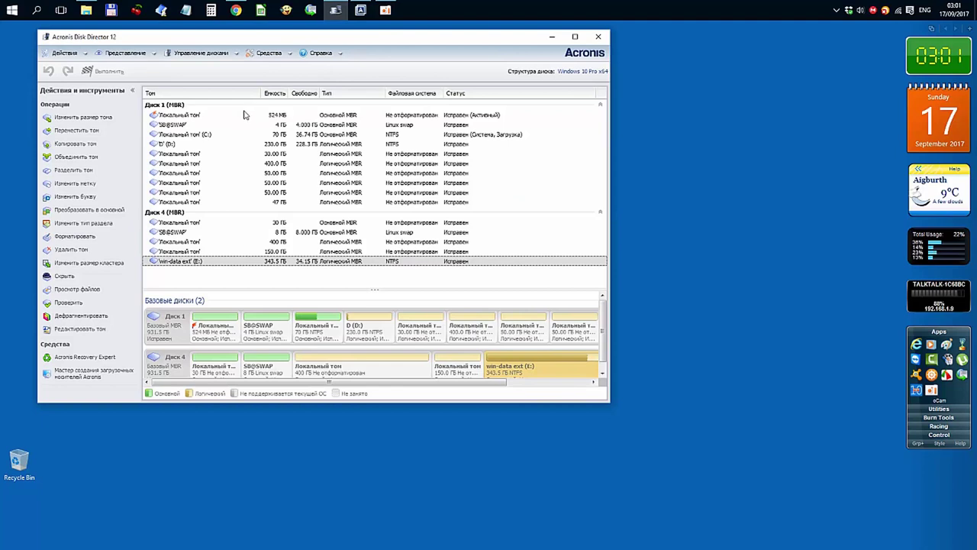
pyautogui.click(205, 135)
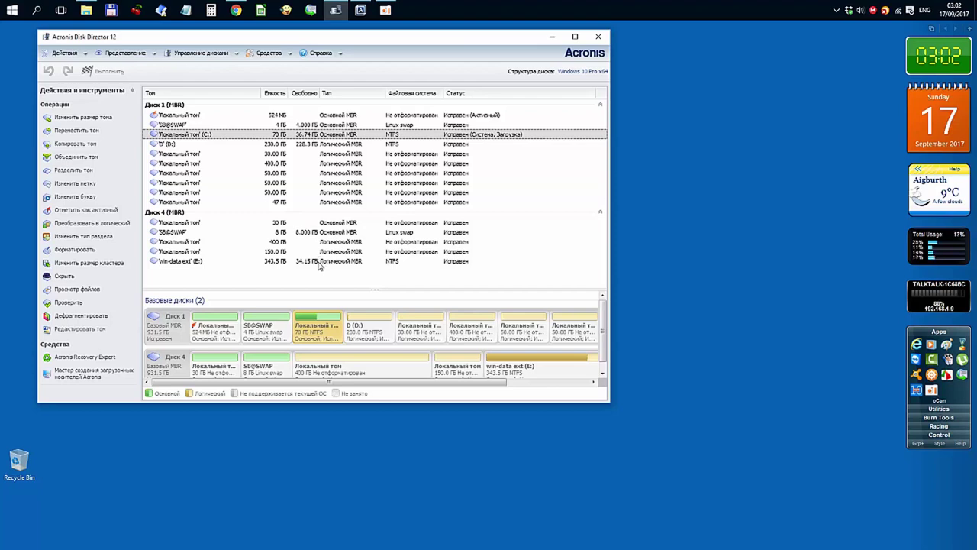
pyautogui.click(319, 262)
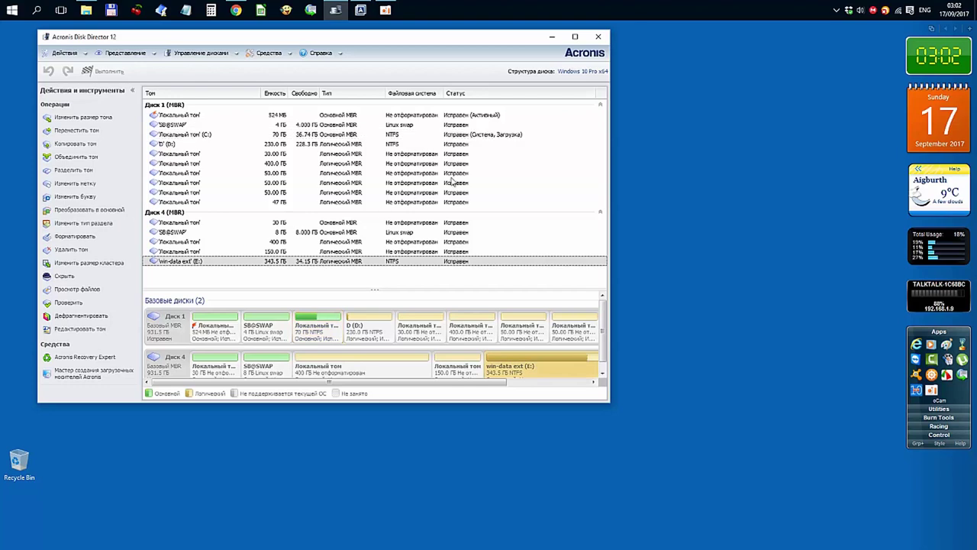
pyautogui.click(553, 38)
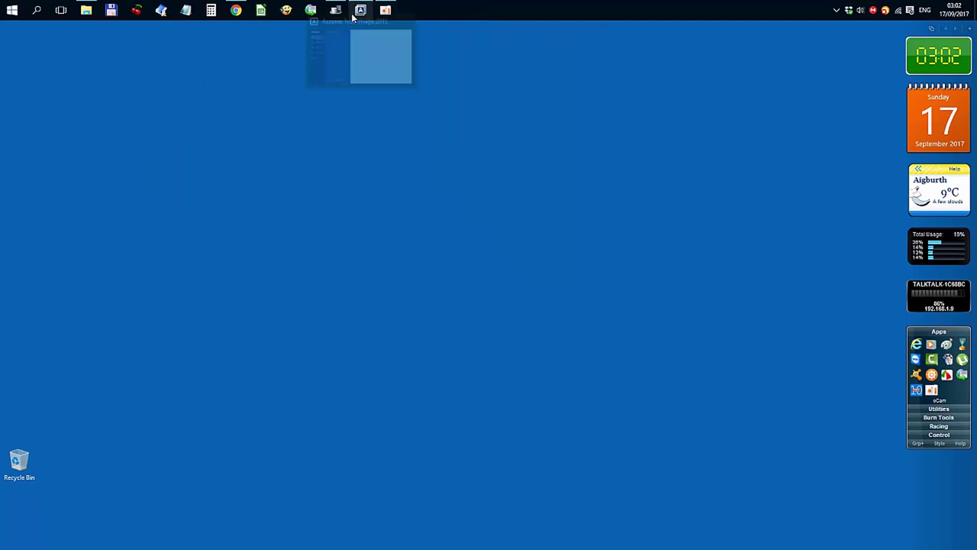
# Create a new Acronis backup, clearing the HITACHI disk so only Локальный диск (C:) is the source.
pyautogui.click(361, 11)
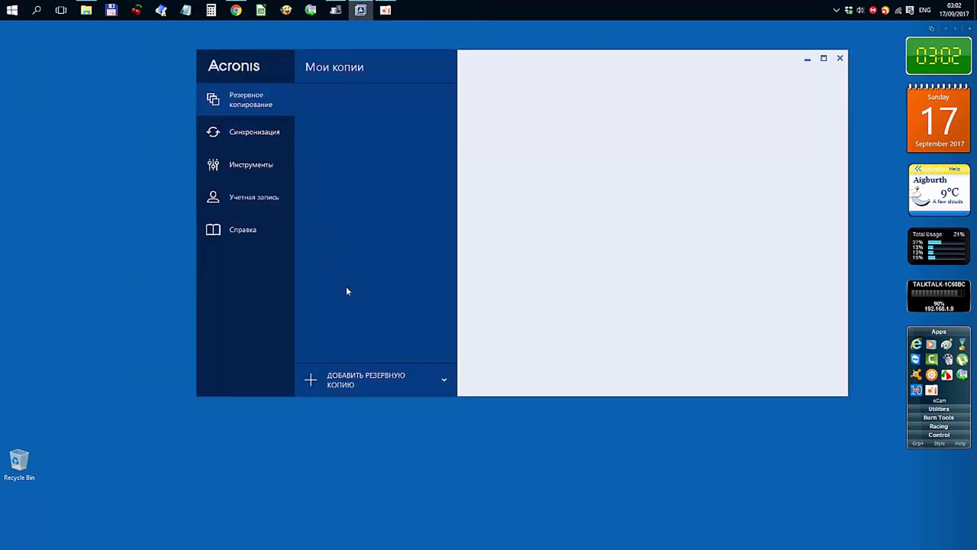
pyautogui.click(320, 384)
pyautogui.click(329, 405)
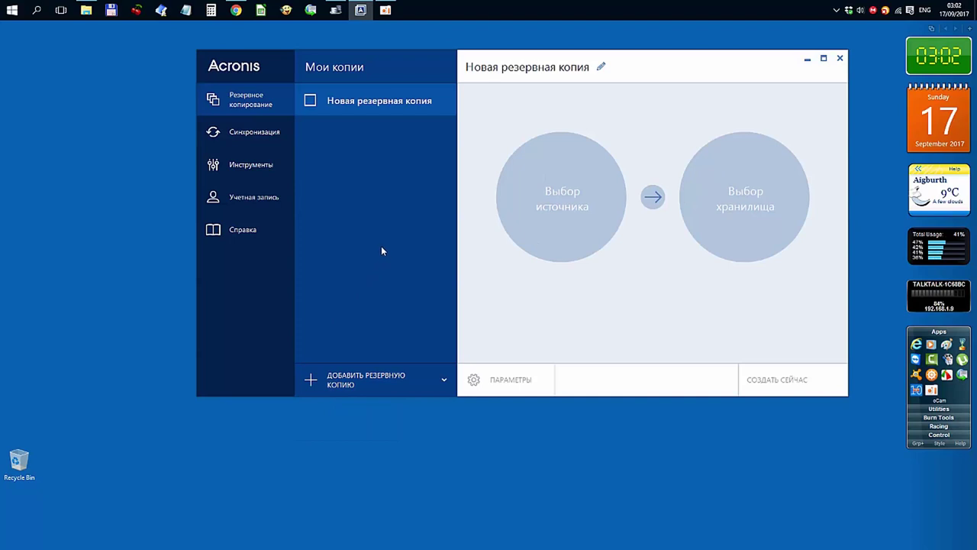
pyautogui.click(545, 198)
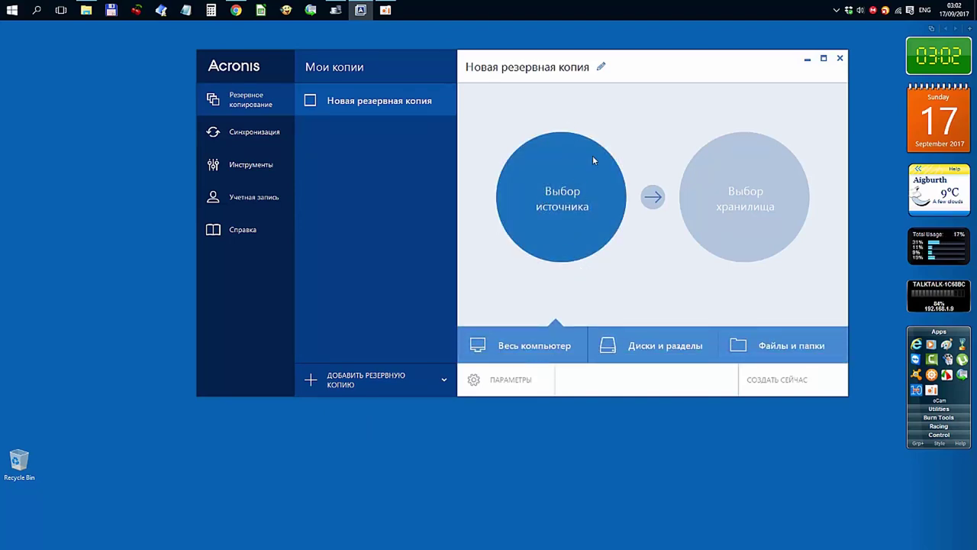
pyautogui.click(660, 346)
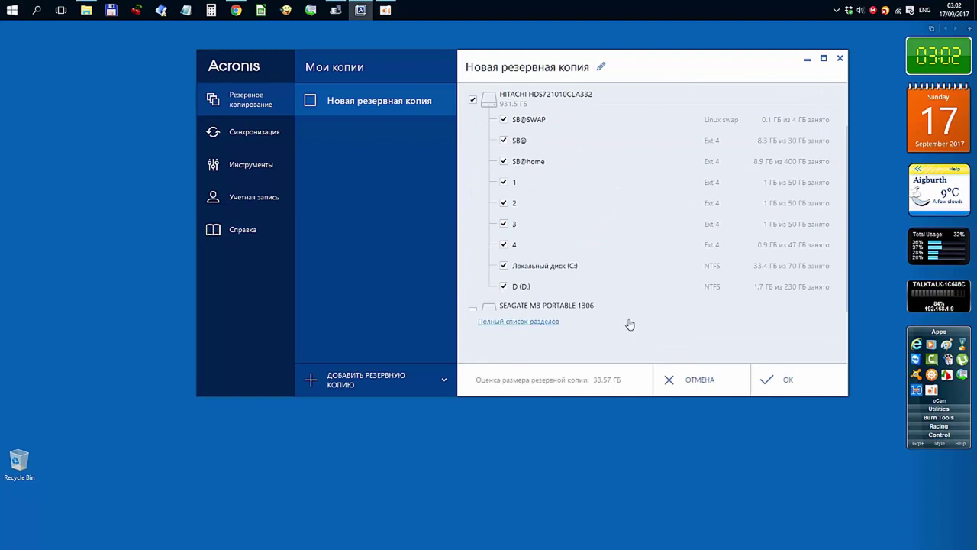
pyautogui.click(473, 100)
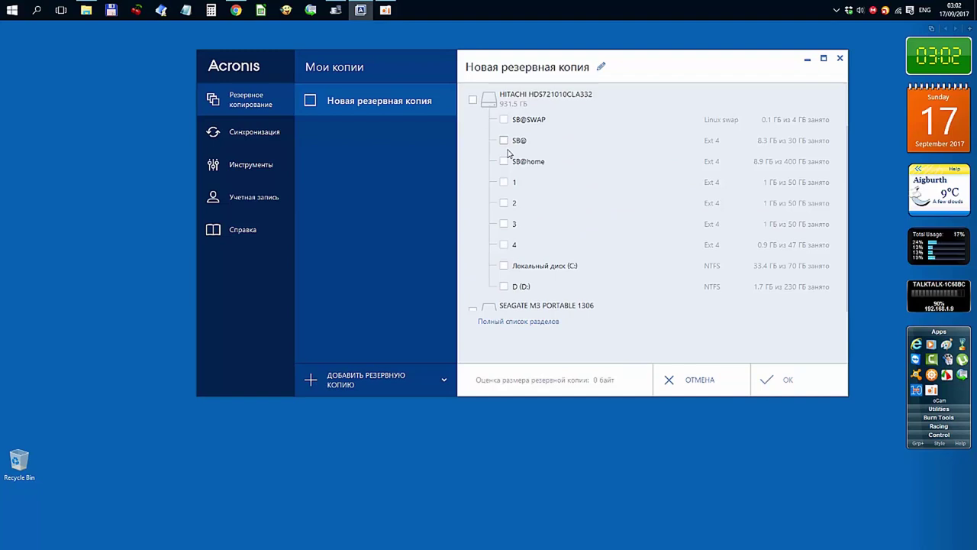
pyautogui.click(504, 266)
pyautogui.moveTo(666, 67); pyautogui.dragTo(534, 65)
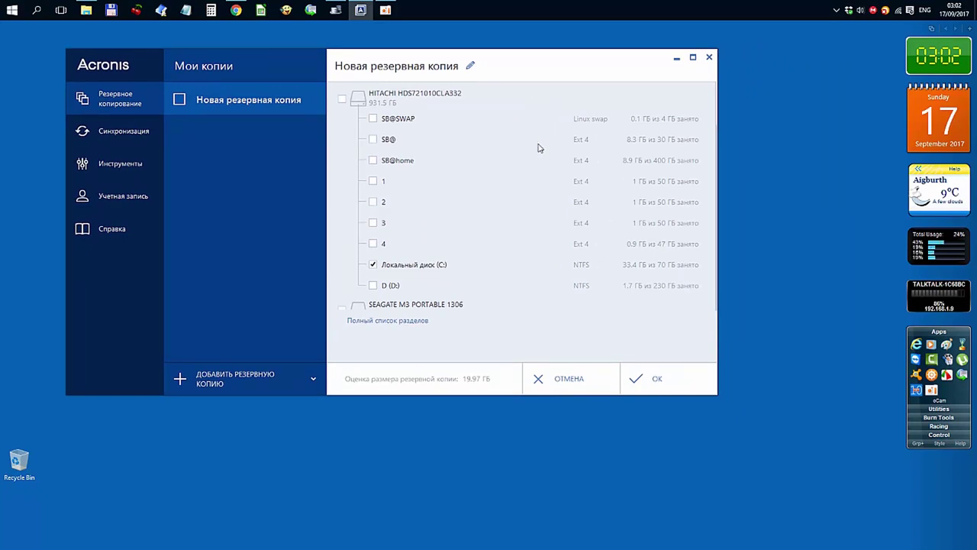
pyautogui.click(660, 380)
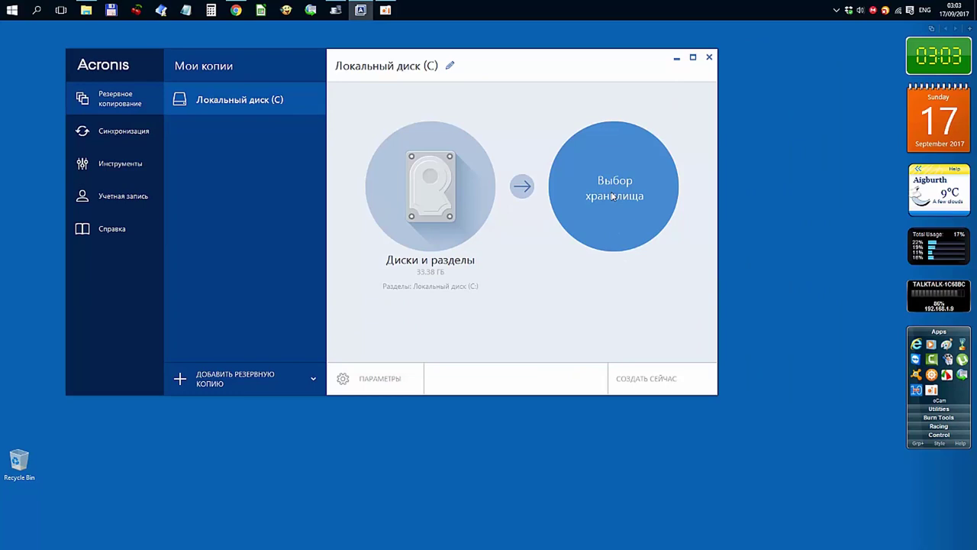
# Set win-data ext (E:) as the backup storage, then bring up the Обзор... folder browser.
pyautogui.click(613, 196)
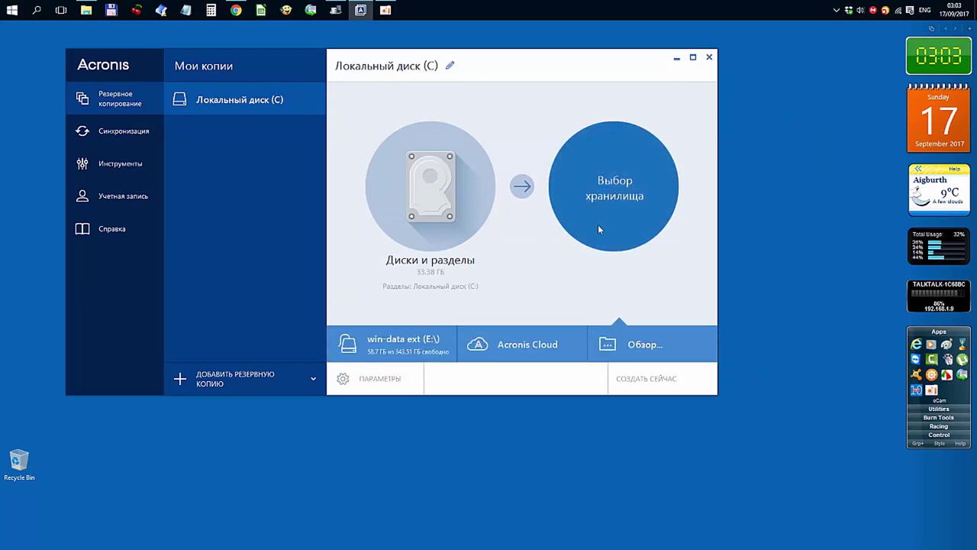
pyautogui.click(399, 348)
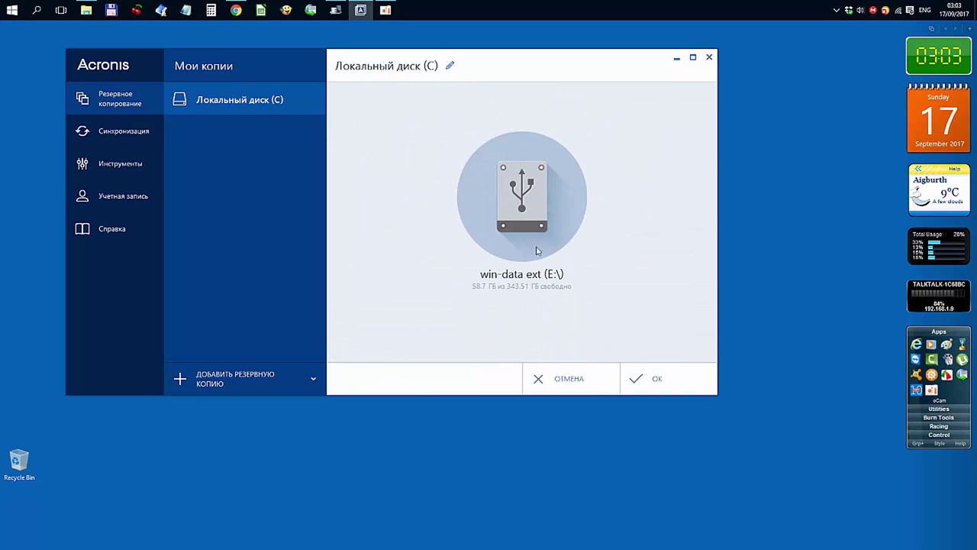
pyautogui.click(539, 212)
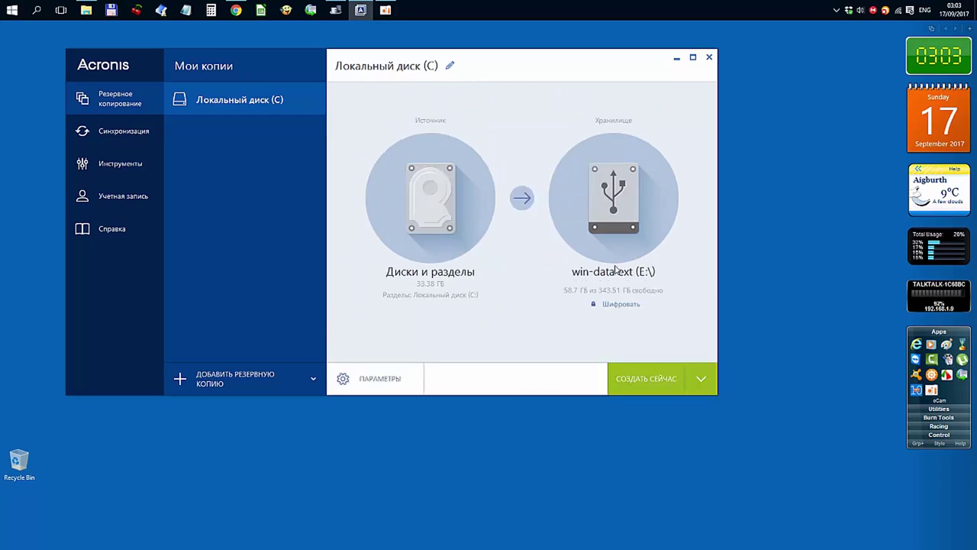
pyautogui.click(611, 214)
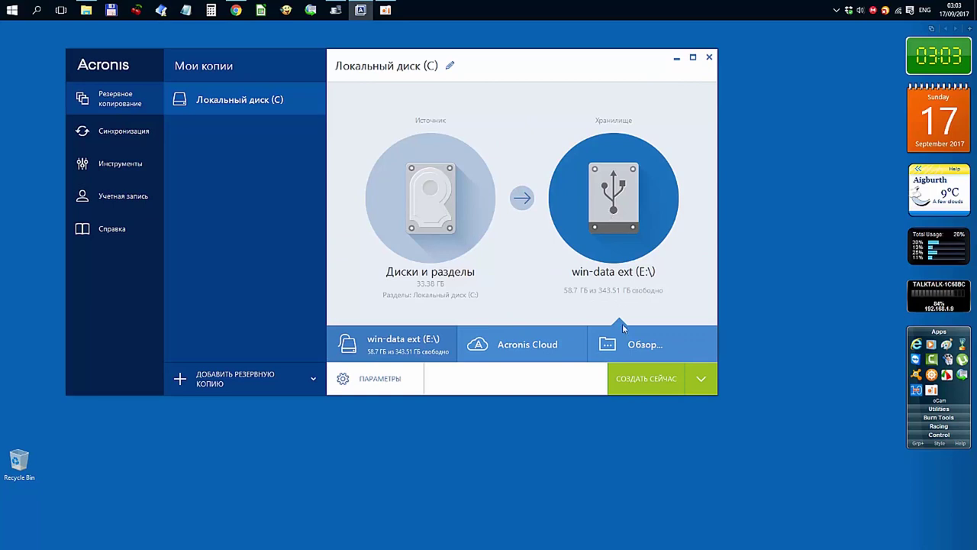
pyautogui.click(625, 346)
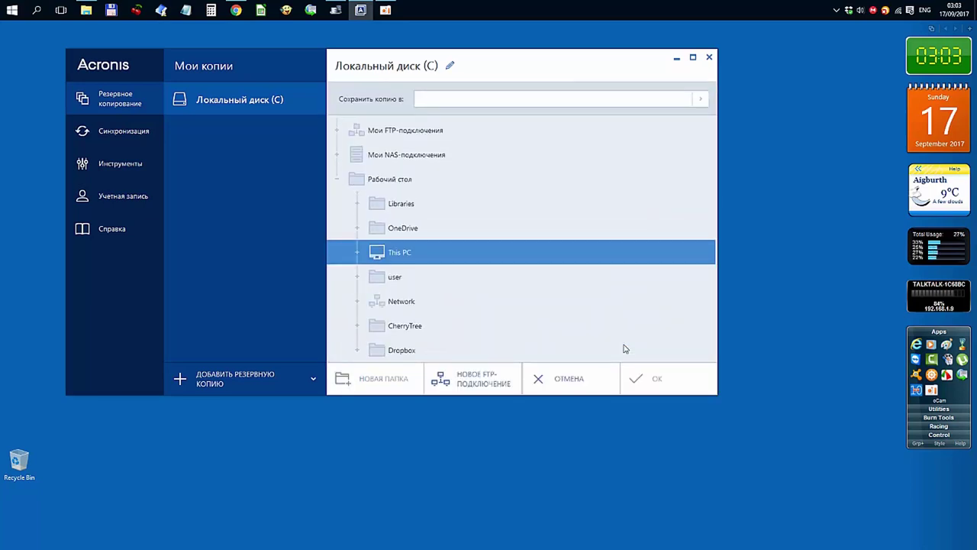
# Navigate through This PC to win-data ext (E:) and confirm E:\Tib\ as the backup location.
pyautogui.doubleClick(555, 262)
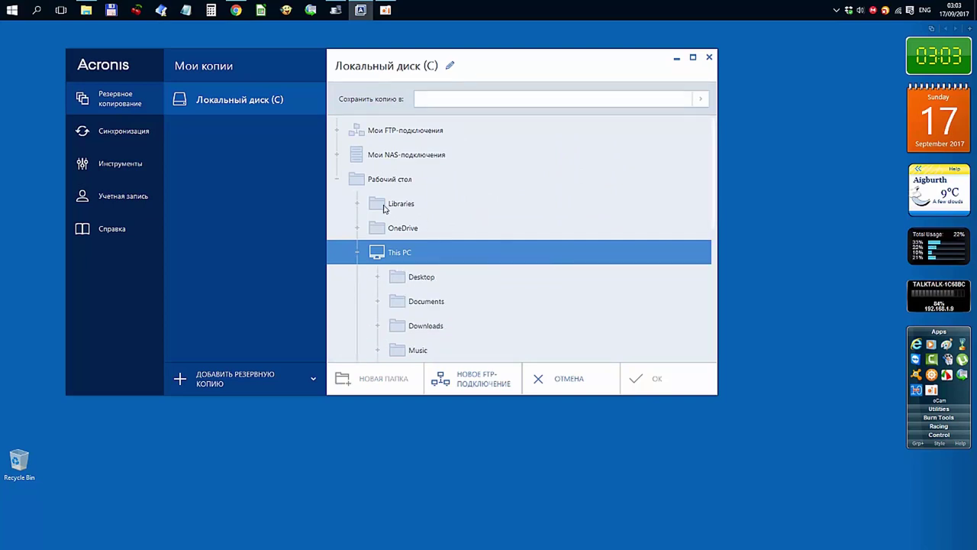
pyautogui.click(338, 181)
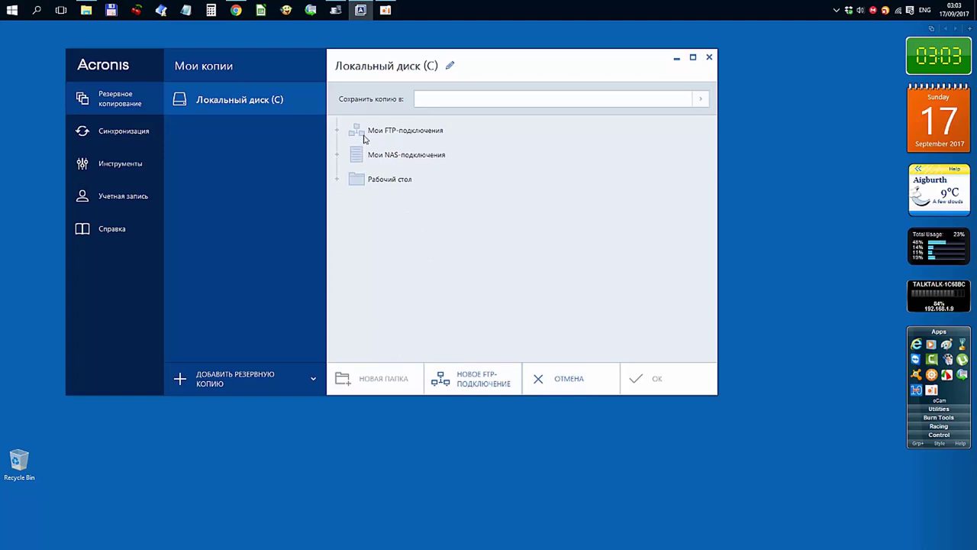
pyautogui.click(340, 181)
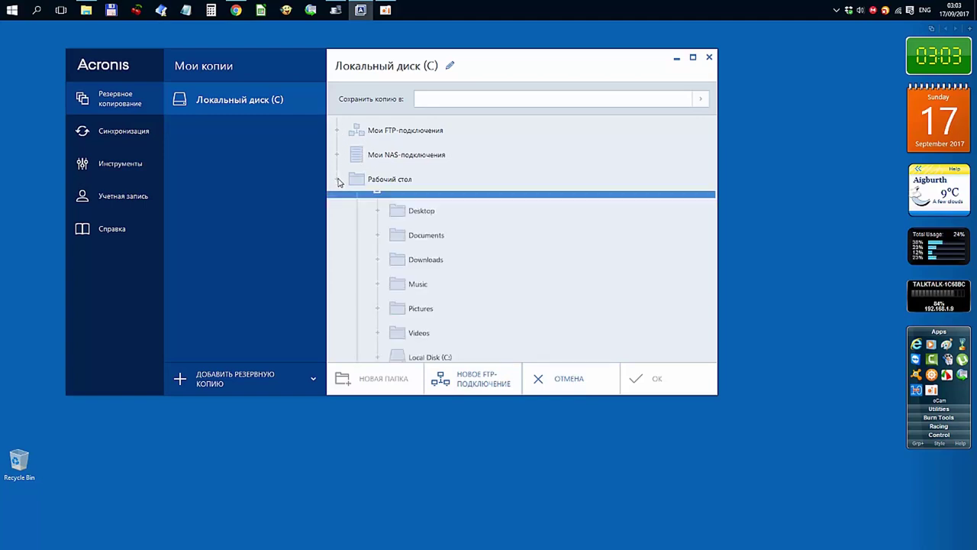
pyautogui.scroll(-3, 478, 240)
pyautogui.scroll(-1, 478, 243)
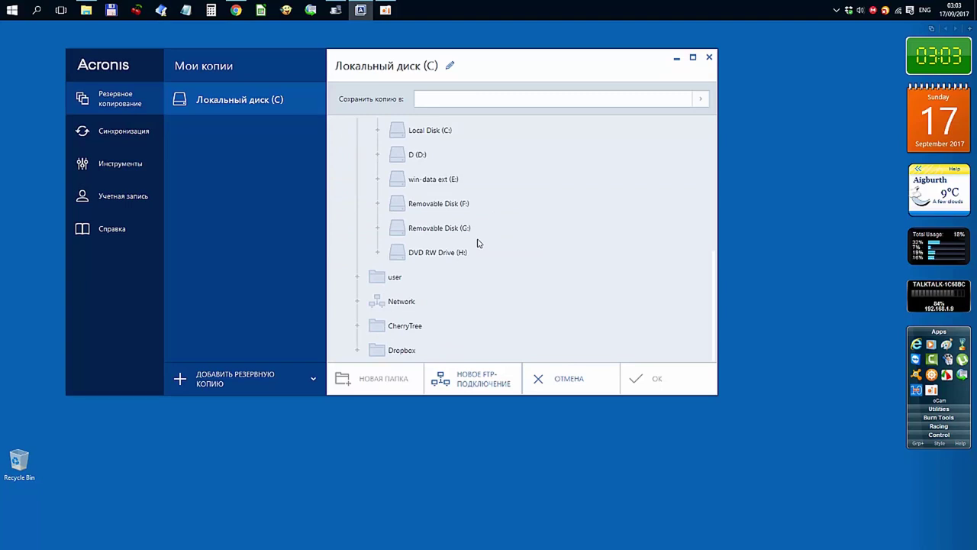
pyautogui.click(378, 181)
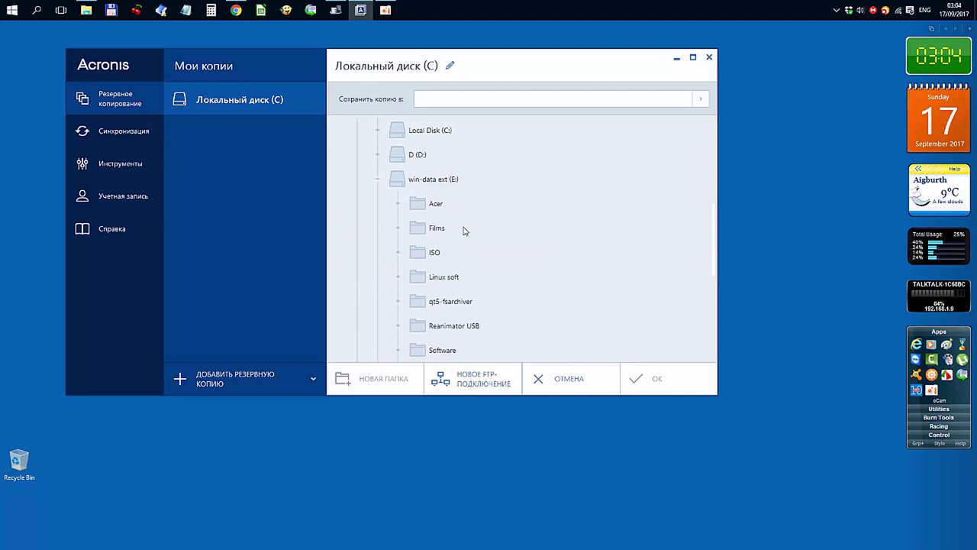
pyautogui.scroll(-1, 482, 240)
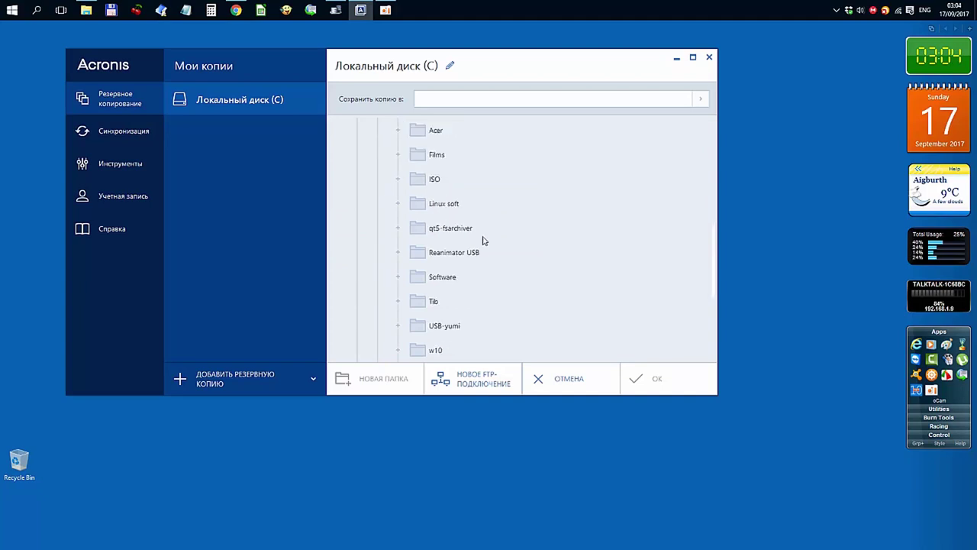
pyautogui.click(425, 303)
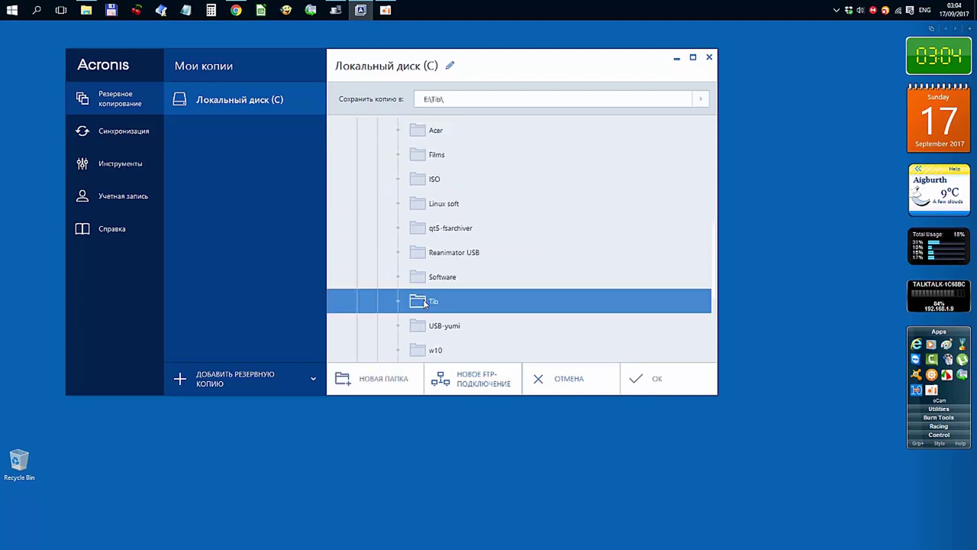
pyautogui.click(655, 379)
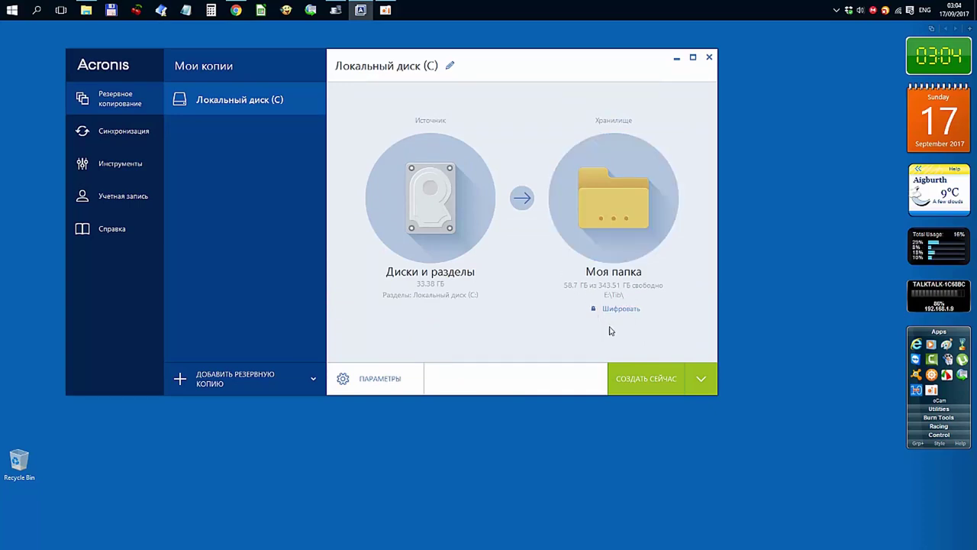
# Start the Локальный диск (C) backup with Создать сейчас and restore the oCam recorder window.
pyautogui.click(640, 377)
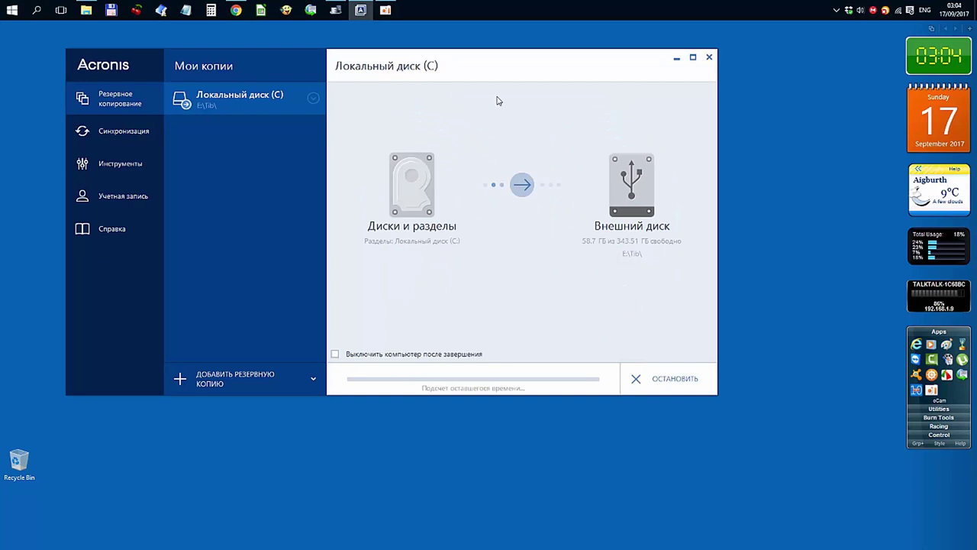
pyautogui.click(386, 10)
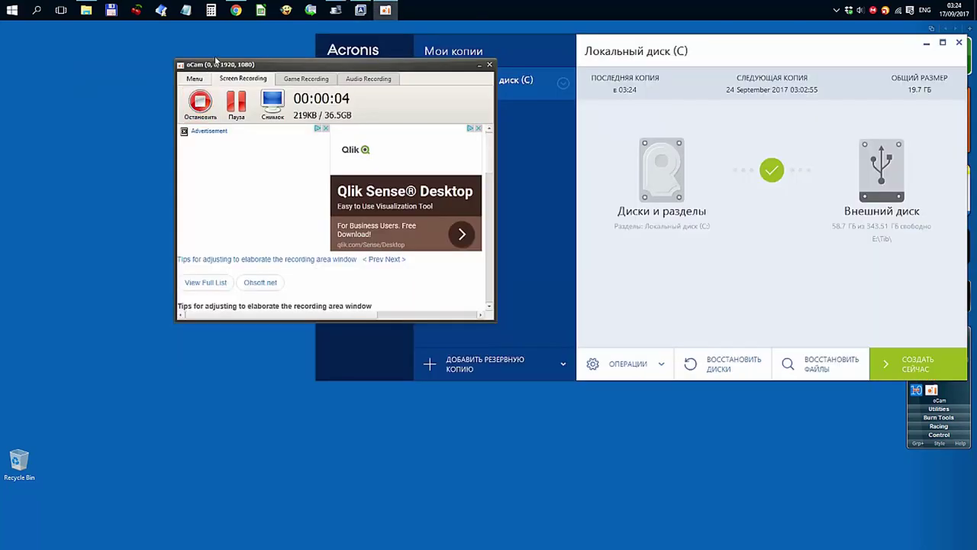
# Move oCam aside, close Acronis True Image, and bring Disk Director forward, shifted right.
pyautogui.moveTo(284, 60); pyautogui.dragTo(156, 59)
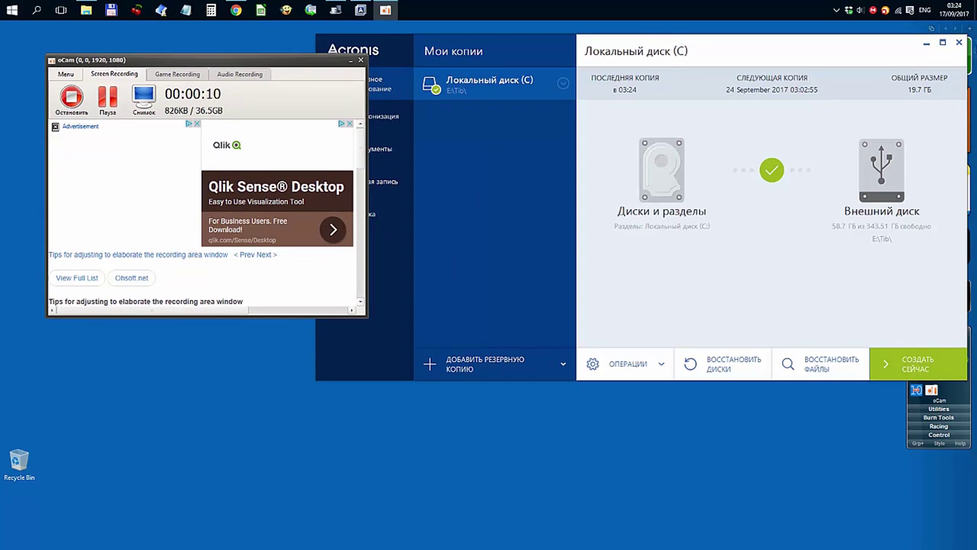
pyautogui.click(960, 44)
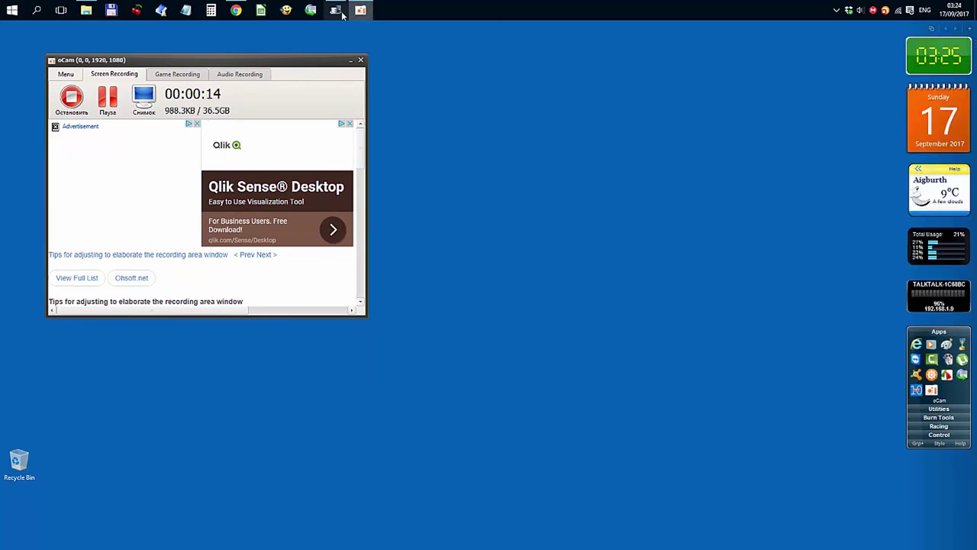
pyautogui.moveTo(336, 11)
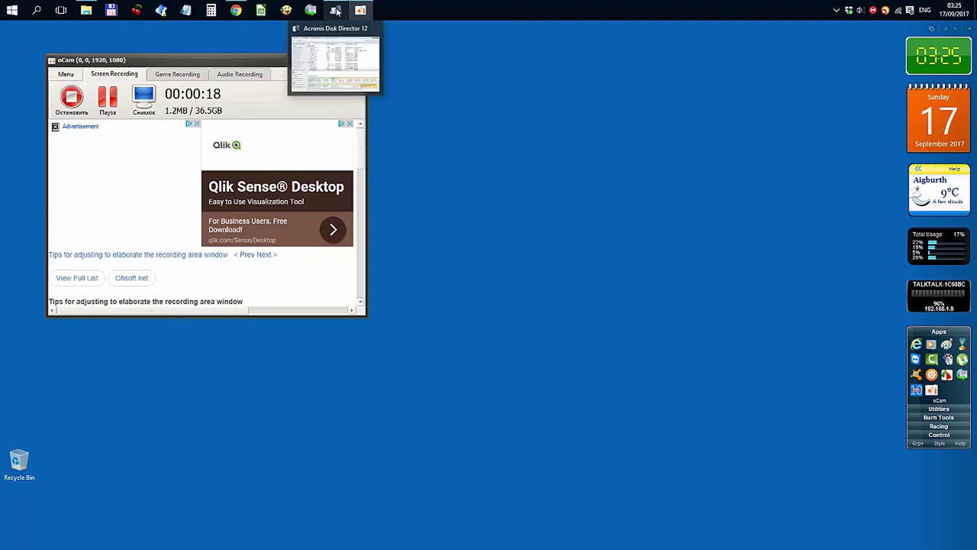
pyautogui.click(337, 11)
pyautogui.moveTo(472, 45); pyautogui.dragTo(721, 72)
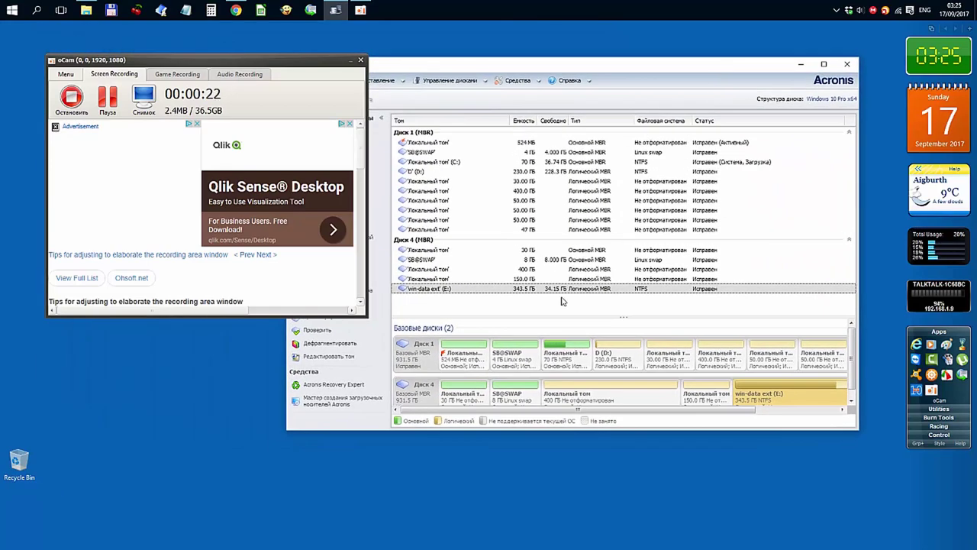
# Reposition the Disk Director window and refresh disk information via Действия > Обновить.
pyautogui.moveTo(489, 65); pyautogui.dragTo(572, 48)
pyautogui.click(400, 61)
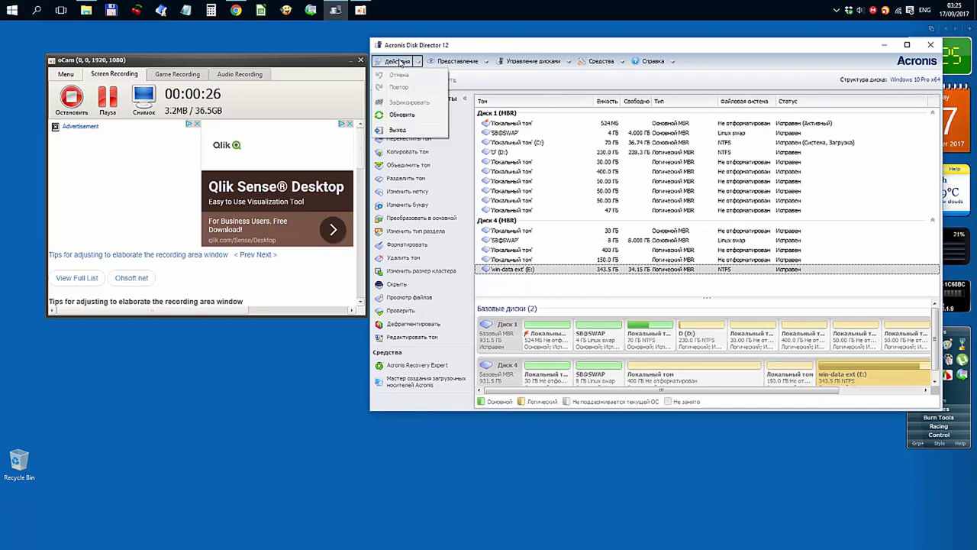
pyautogui.click(399, 114)
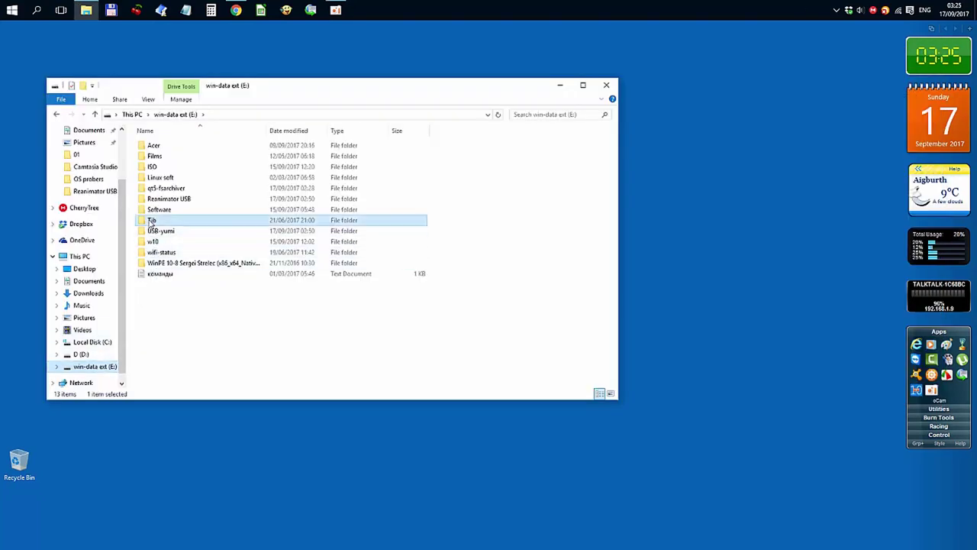
# Open the Tib folder and check the size of the new .tib backup file.
pyautogui.doubleClick(151, 220)
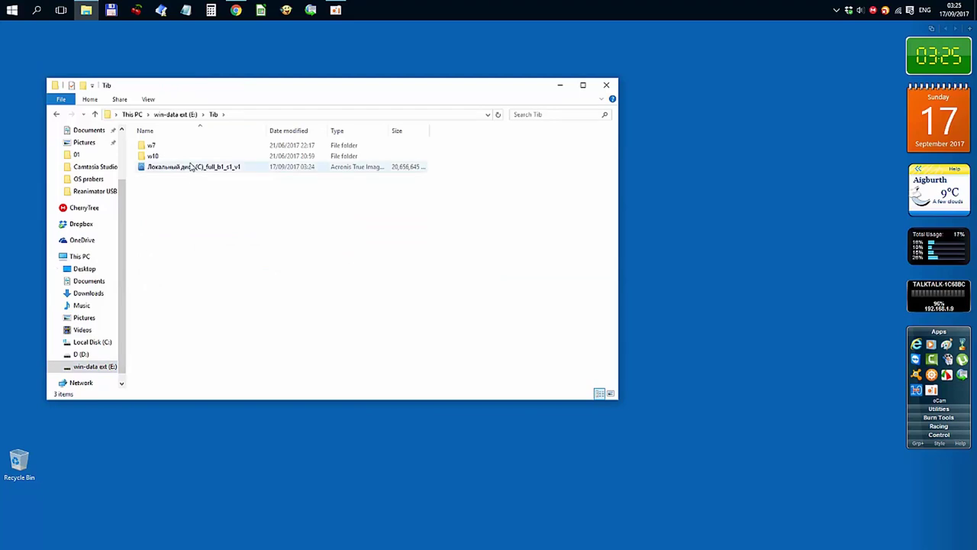
pyautogui.moveTo(191, 167)
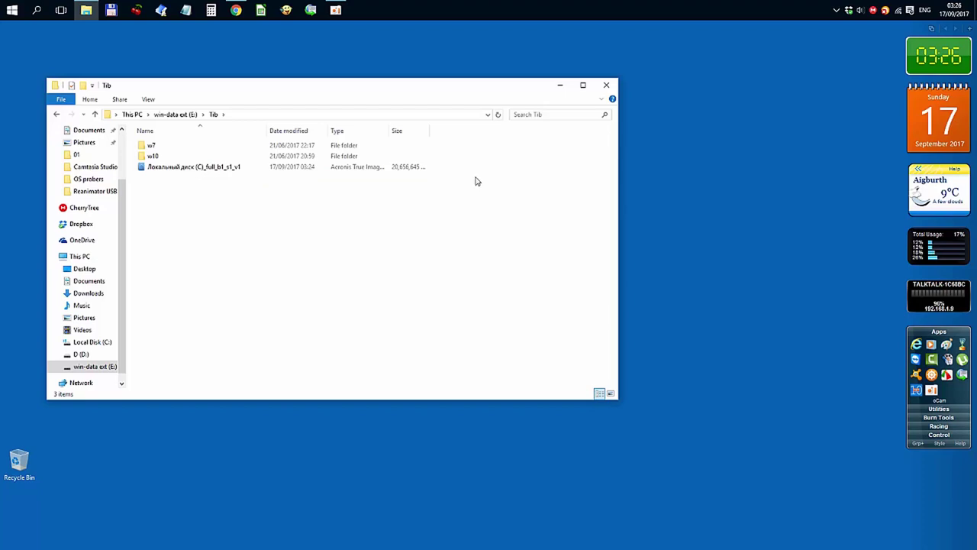
# Cut the new Локальный диск (C) backup image and paste it into w10, replacing the older copy.
pyautogui.click(225, 169)
pyautogui.rightClick(225, 169)
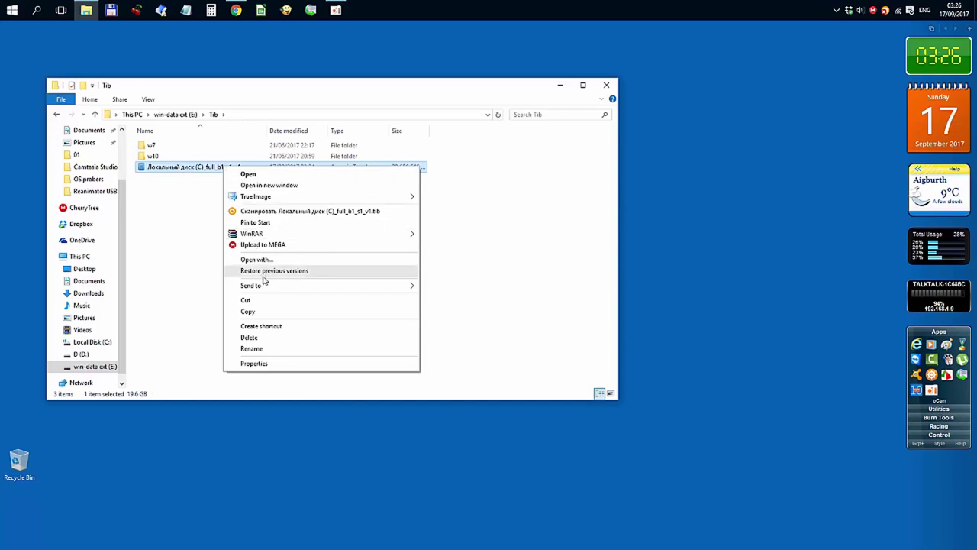
pyautogui.click(246, 300)
pyautogui.doubleClick(155, 156)
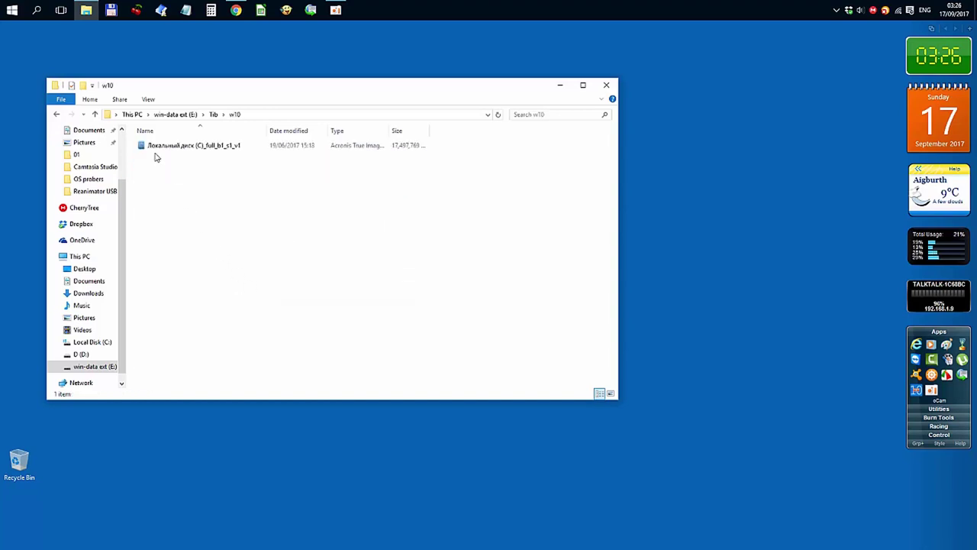
pyautogui.rightClick(221, 178)
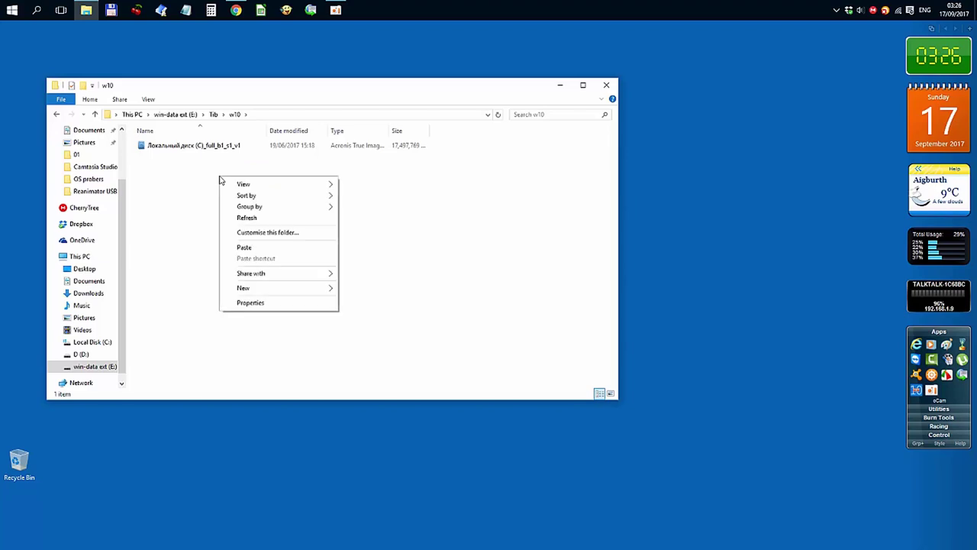
pyautogui.click(257, 248)
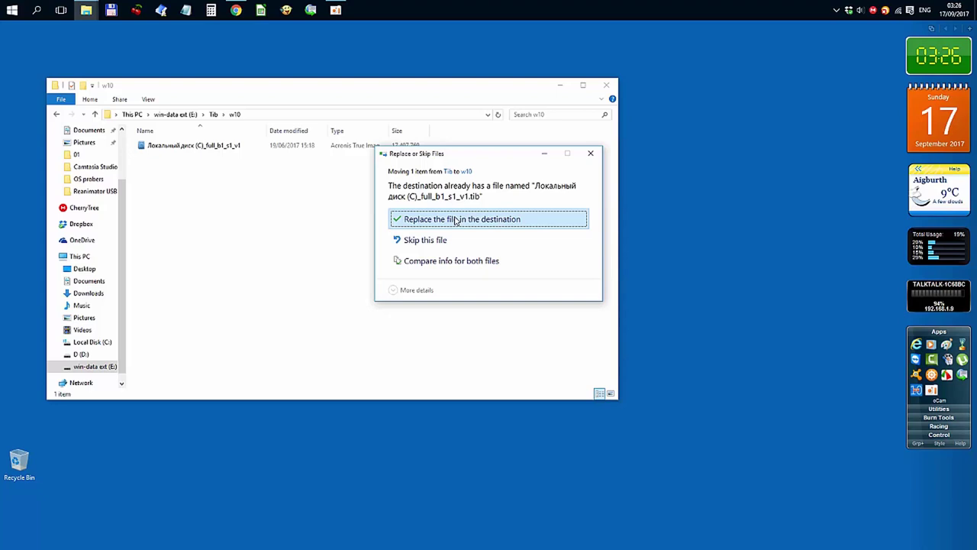
pyautogui.click(456, 220)
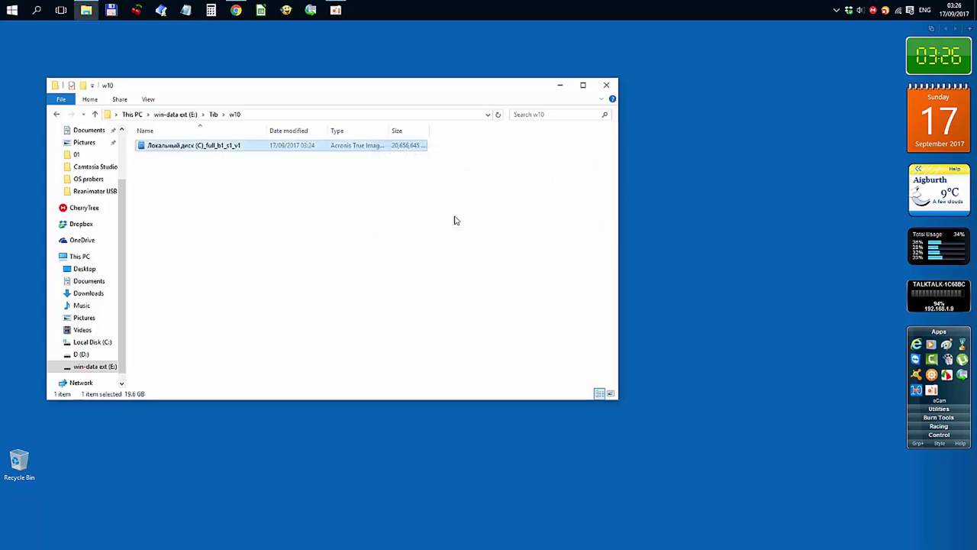
pyautogui.click(363, 216)
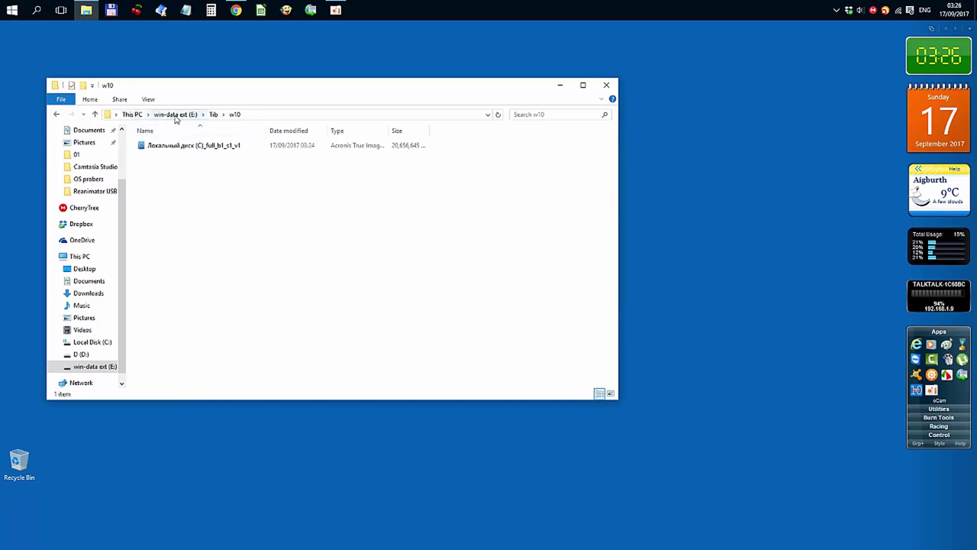
# Browse E: > Tib > w7 > Win7 SP1 folder, return to the E: root, and close File Explorer.
pyautogui.click(175, 116)
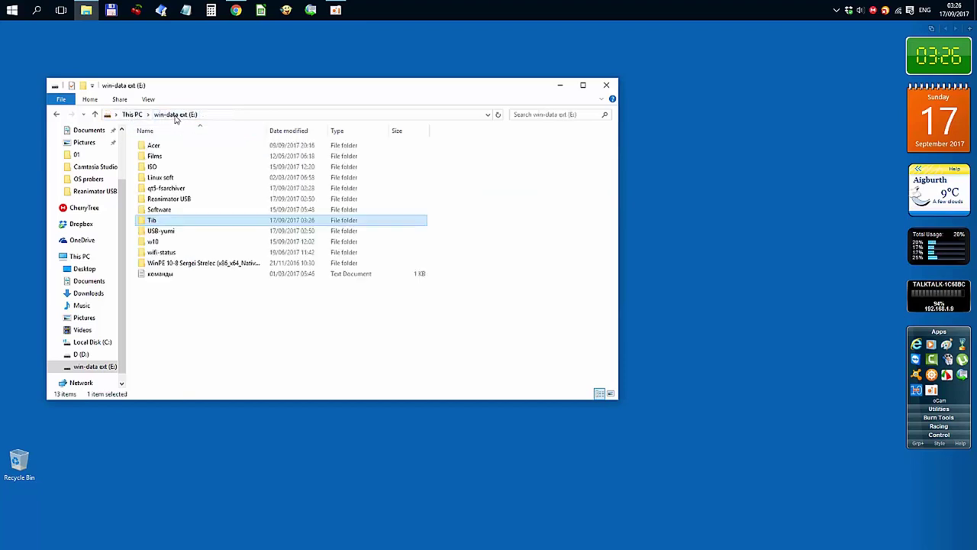
pyautogui.doubleClick(190, 220)
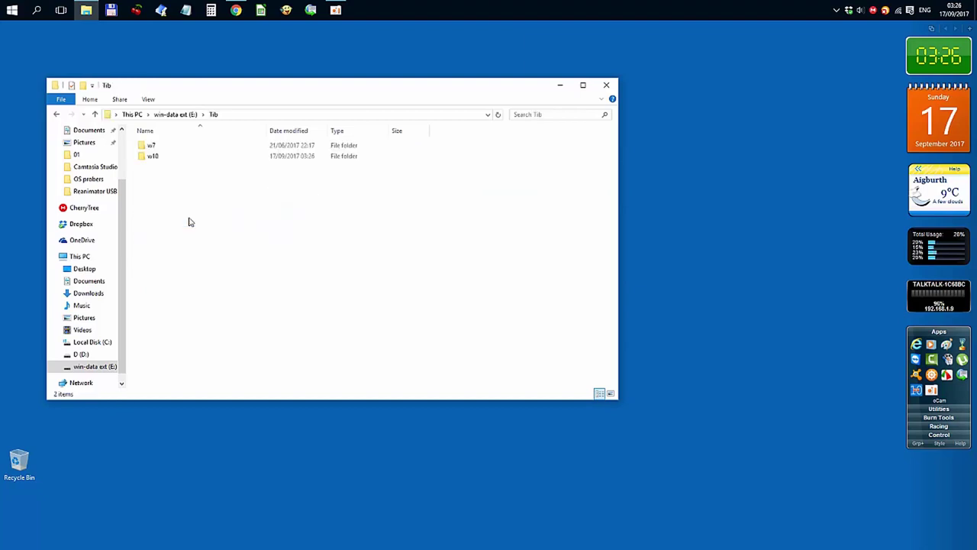
pyautogui.doubleClick(154, 146)
pyautogui.doubleClick(155, 146)
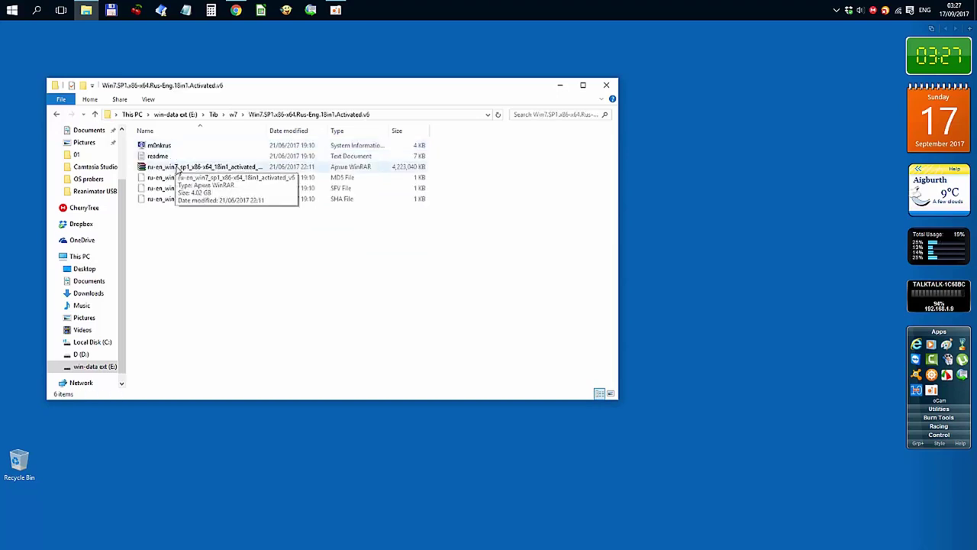
pyautogui.click(174, 116)
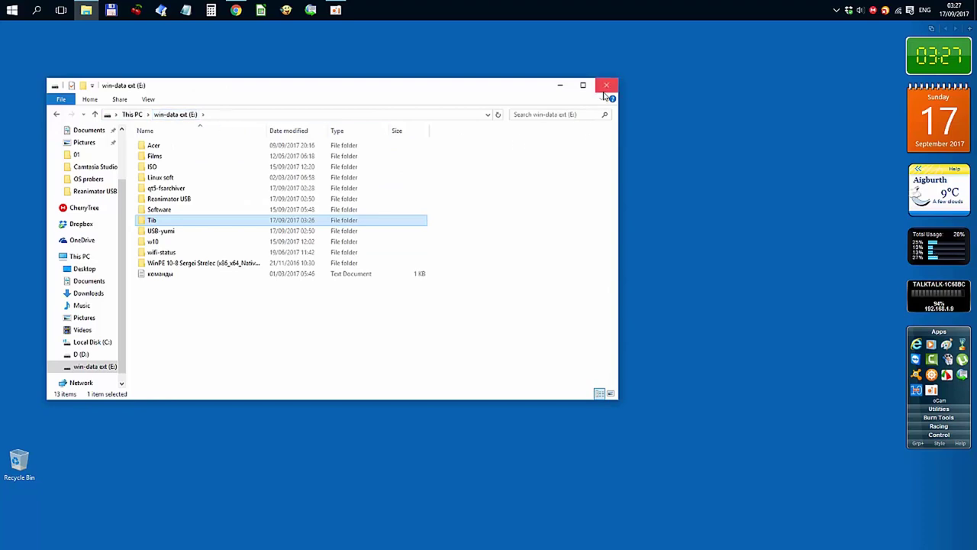
pyautogui.click(606, 86)
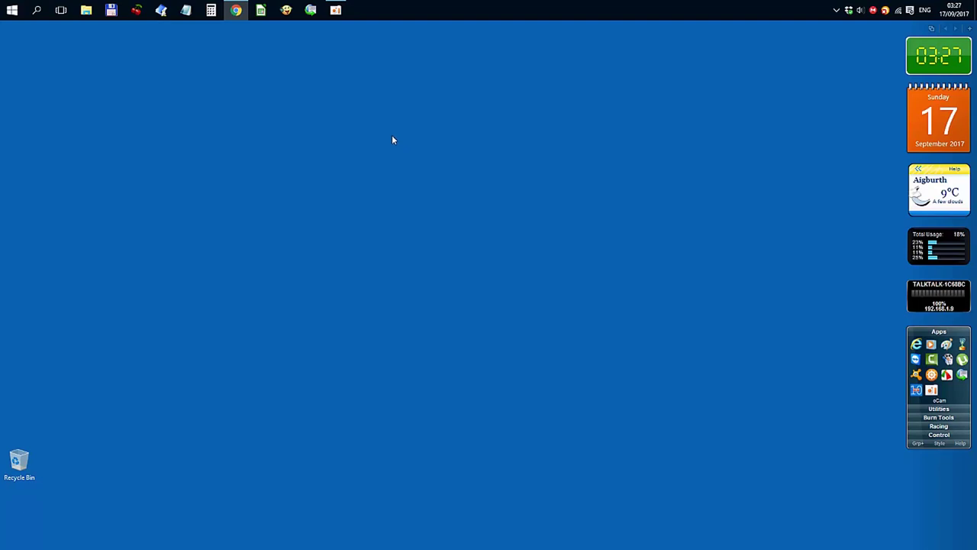
# Stop the oCam screen recording and nudge the GParted window slightly up-left.
pyautogui.click(336, 10)
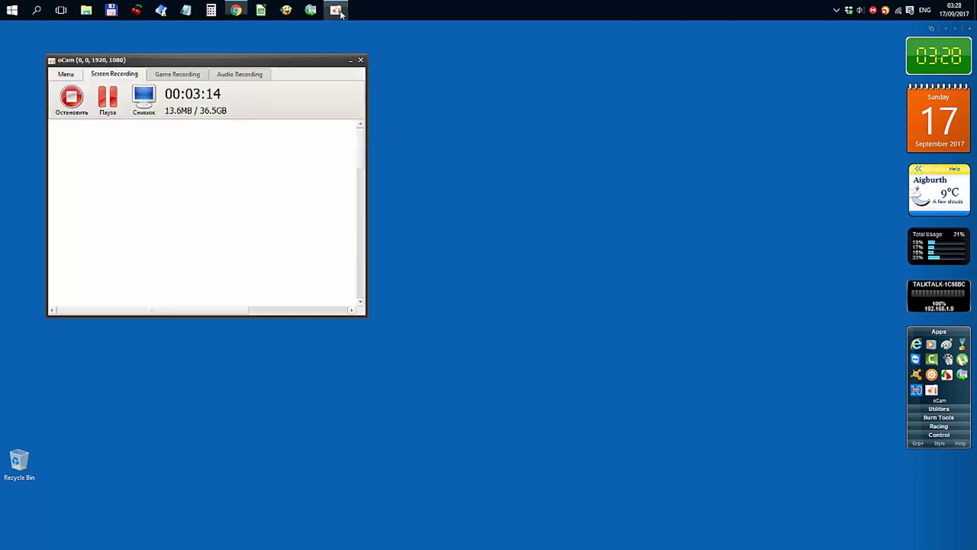
pyautogui.click(84, 109)
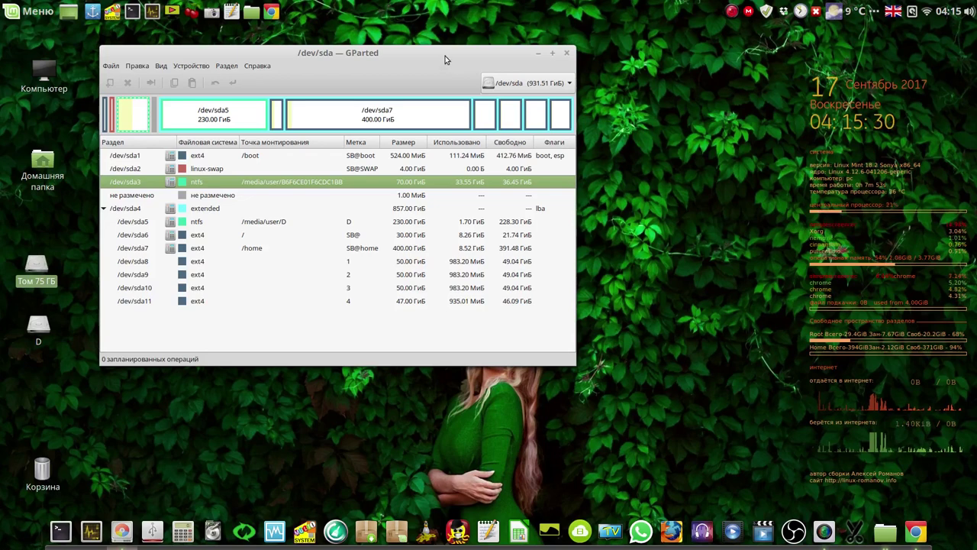
pyautogui.moveTo(445, 56); pyautogui.dragTo(436, 48)
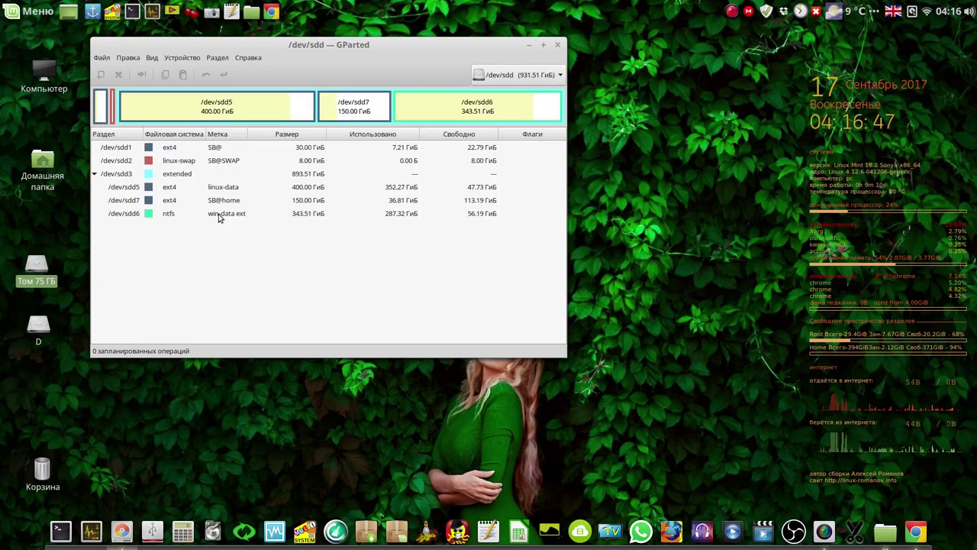
# Select the sdd6 ntfs win-data ext partition on /dev/sdd, then close GParted.
pyautogui.click(218, 213)
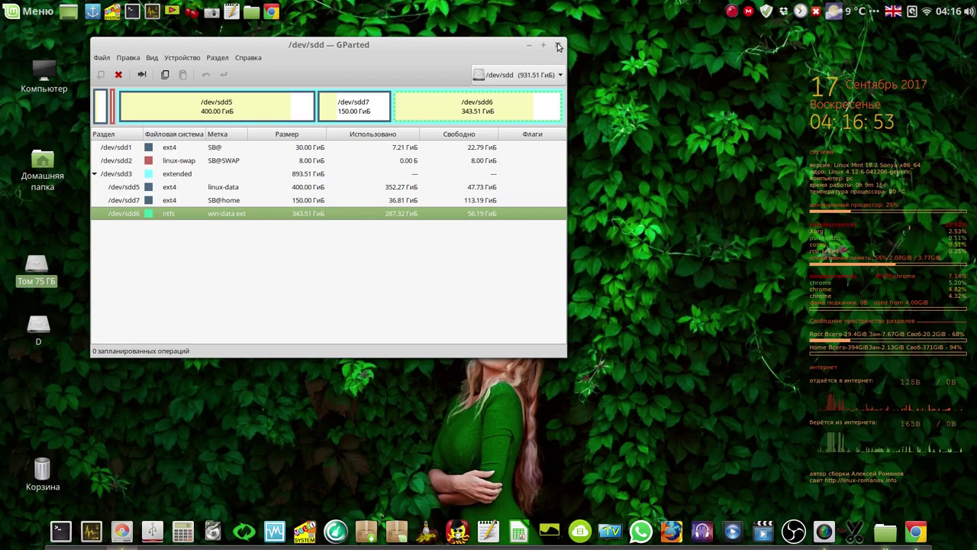
pyautogui.click(557, 47)
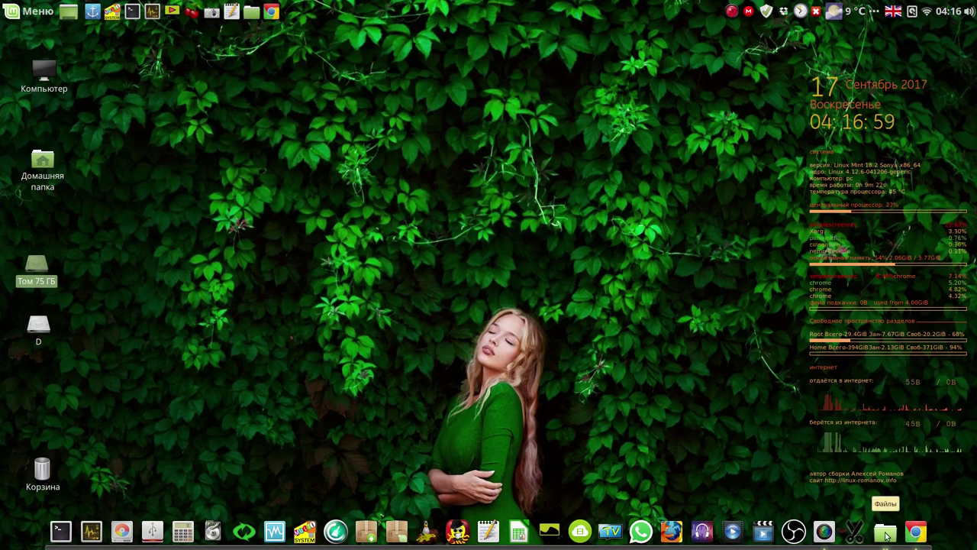
pyautogui.click(887, 536)
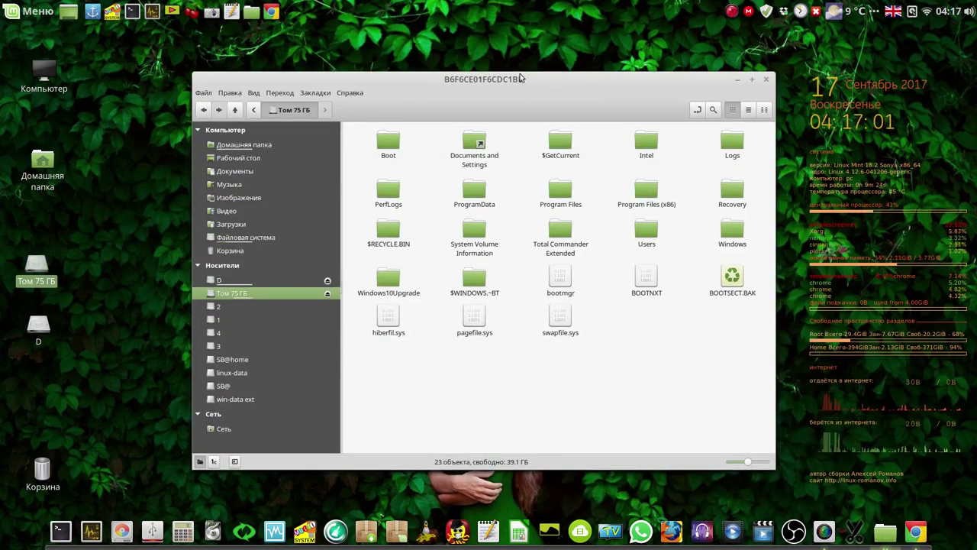
# Mount win-data ext in Nemo, open its empty qt5-fsarchiver folder, and close Nemo.
pyautogui.click(239, 399)
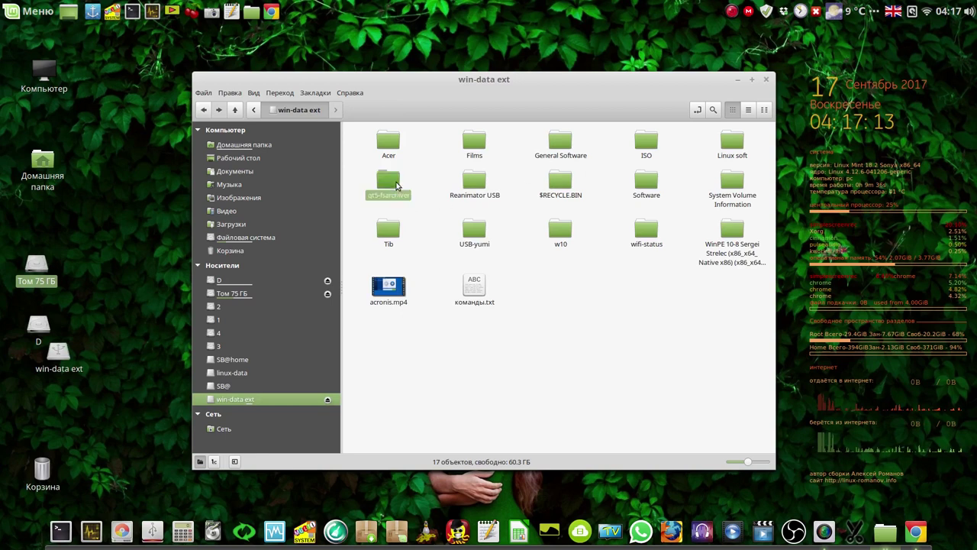
pyautogui.doubleClick(395, 183)
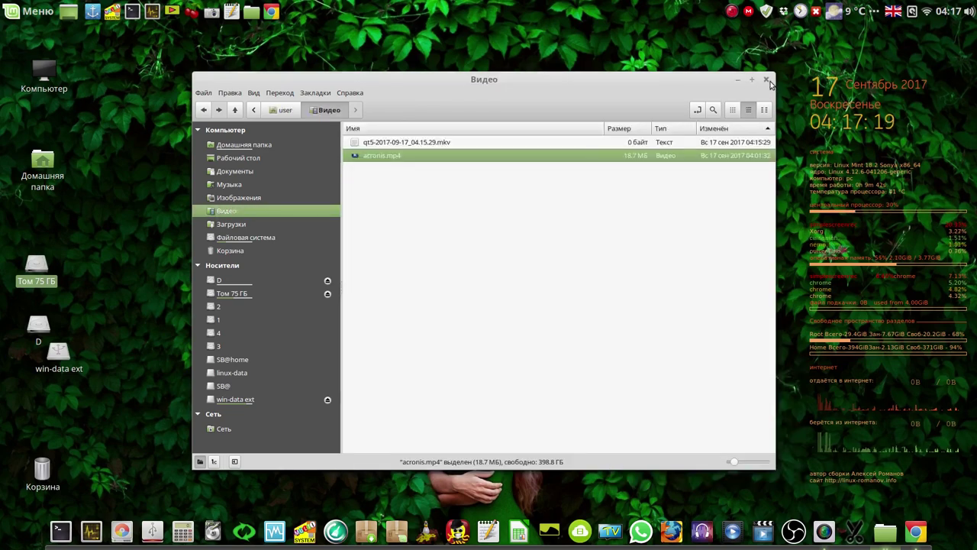
pyautogui.click(768, 80)
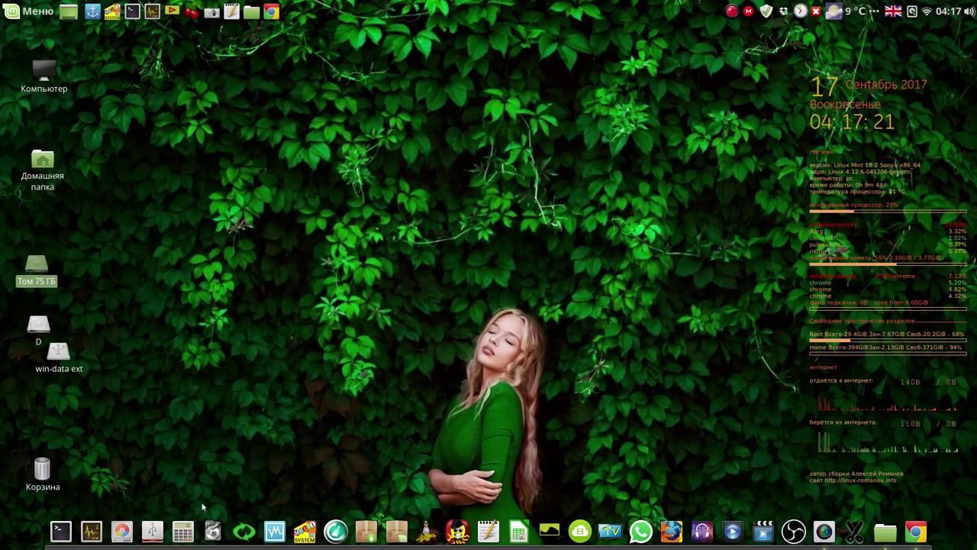
# Launch qt5-fsarchiver from the panel, authenticating with the administrator password.
pyautogui.click(212, 530)
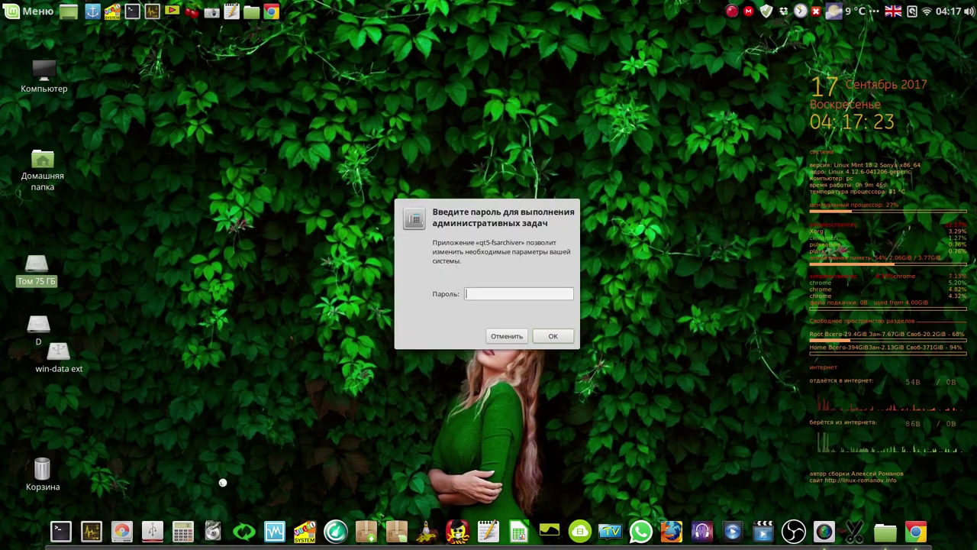
pyautogui.write('********')
pyautogui.click(555, 337)
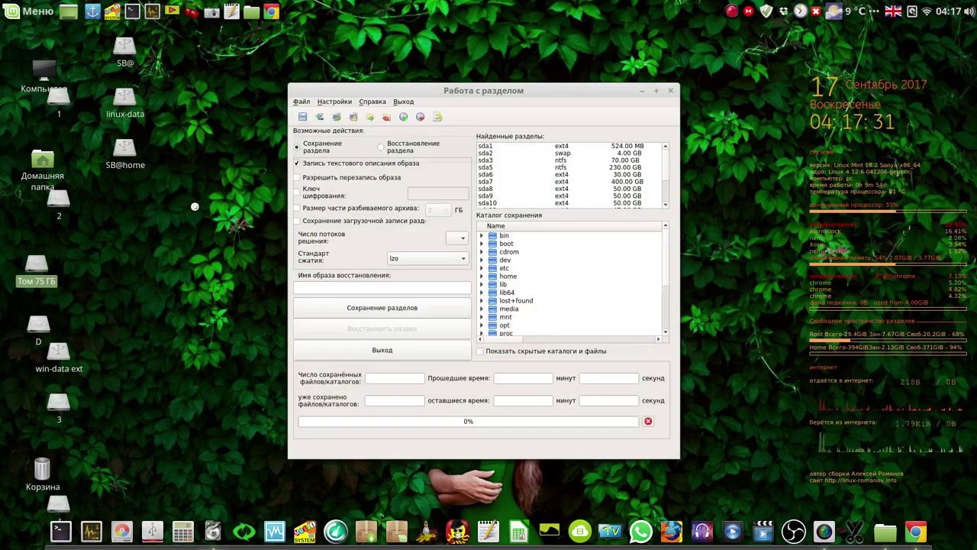
# Select ntfs partition sda3 and media > user > win-data ext > qt5-fsarchiver as save folder.
pyautogui.moveTo(558, 89); pyautogui.dragTo(427, 68)
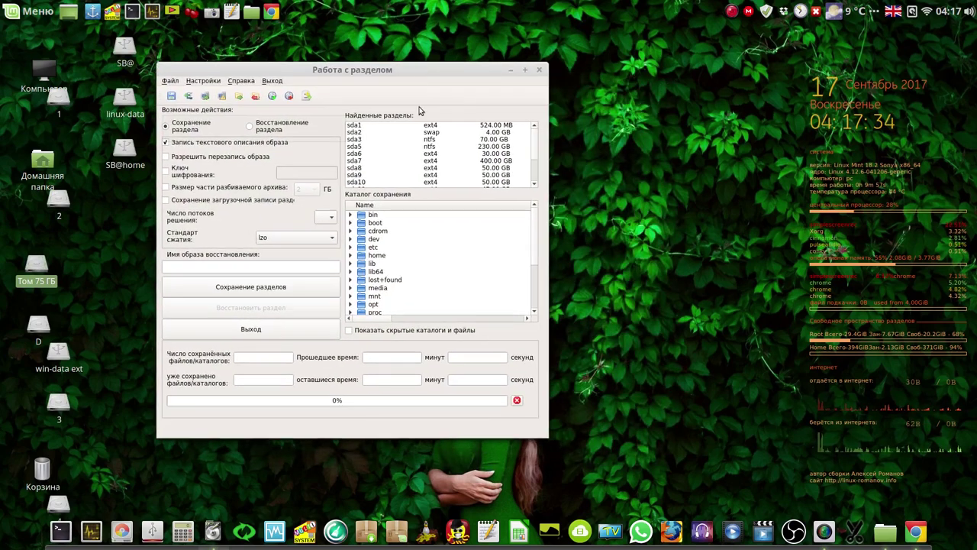
pyautogui.click(365, 140)
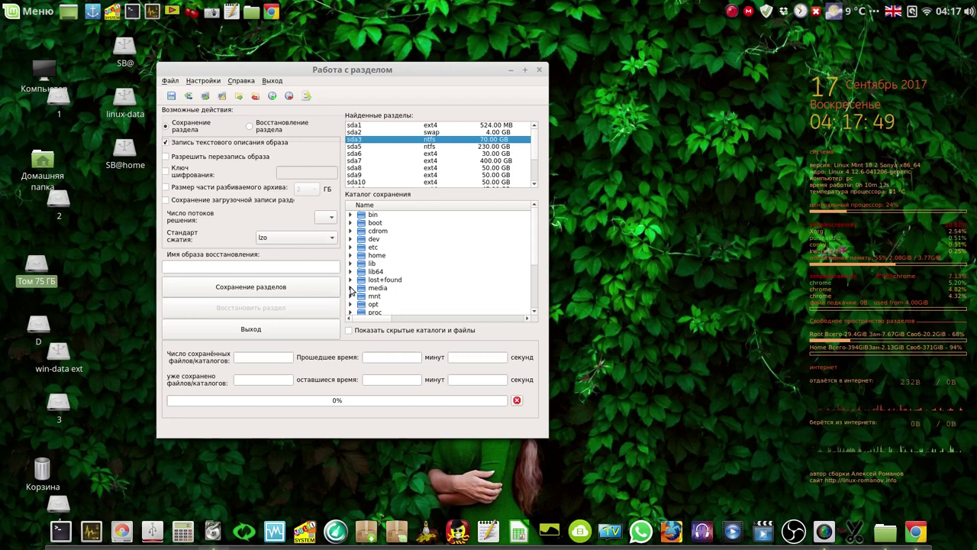
pyautogui.click(350, 287)
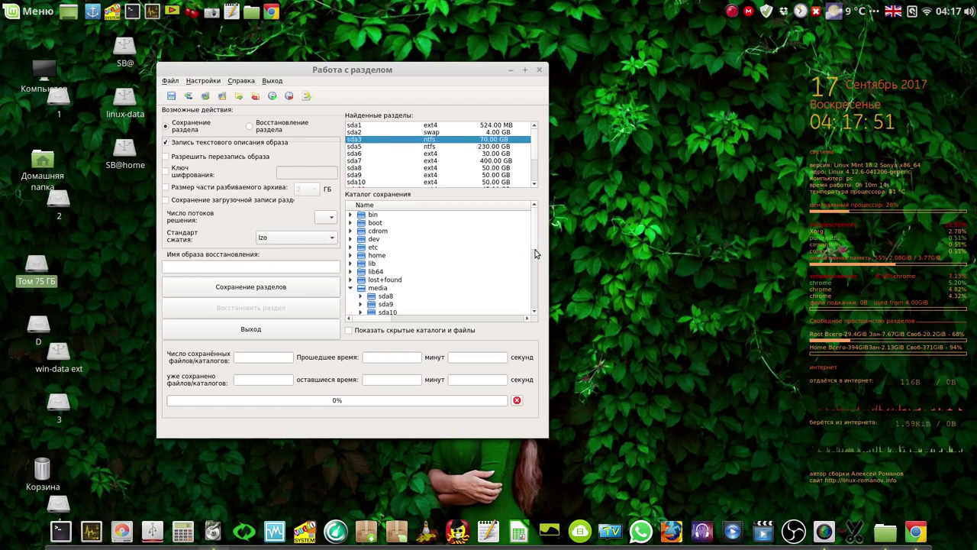
pyautogui.moveTo(534, 249); pyautogui.dragTo(536, 271)
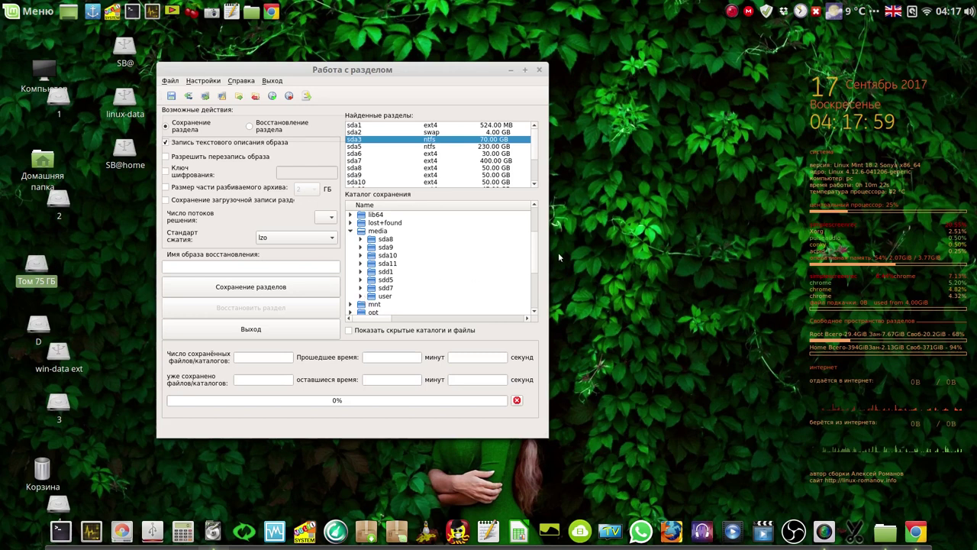
pyautogui.moveTo(537, 264); pyautogui.dragTo(537, 275)
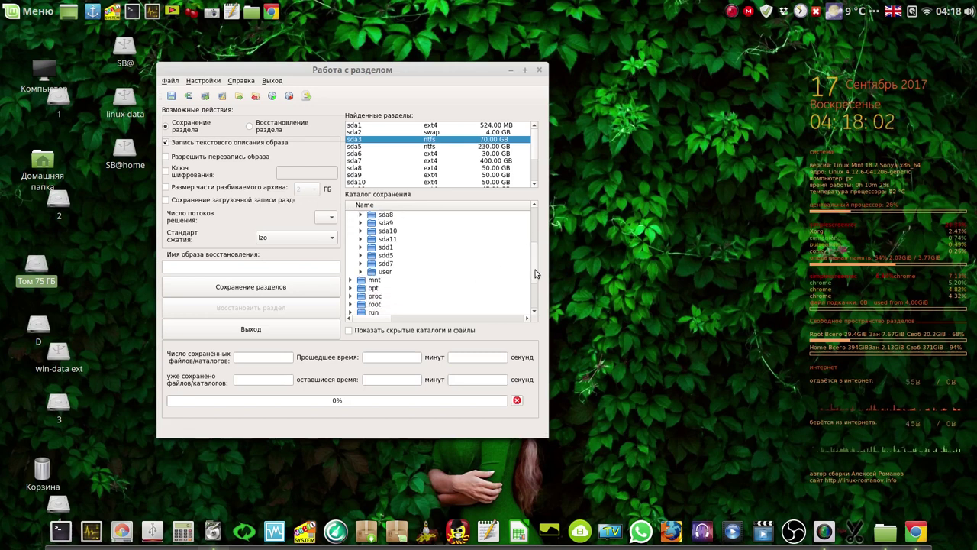
pyautogui.click(362, 272)
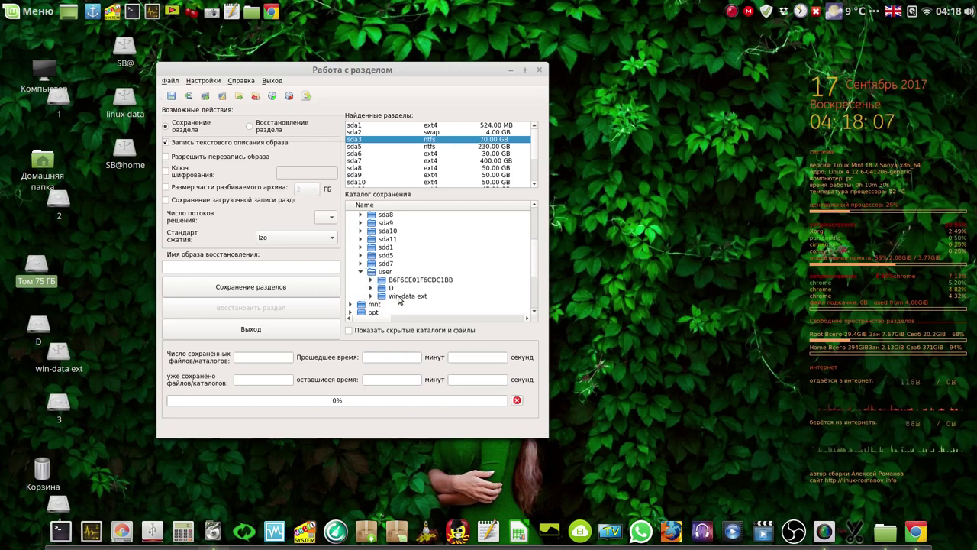
pyautogui.click(371, 297)
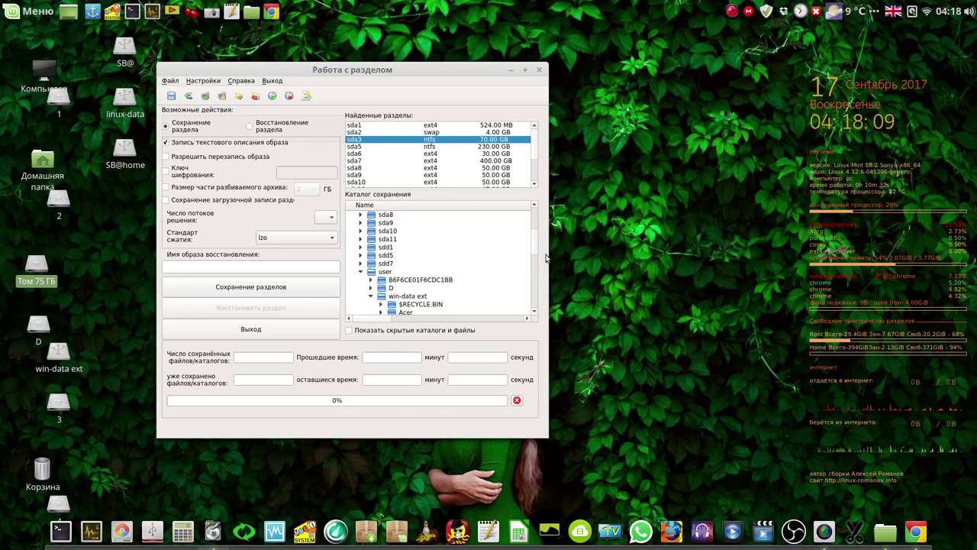
pyautogui.scroll(-3, 533, 258)
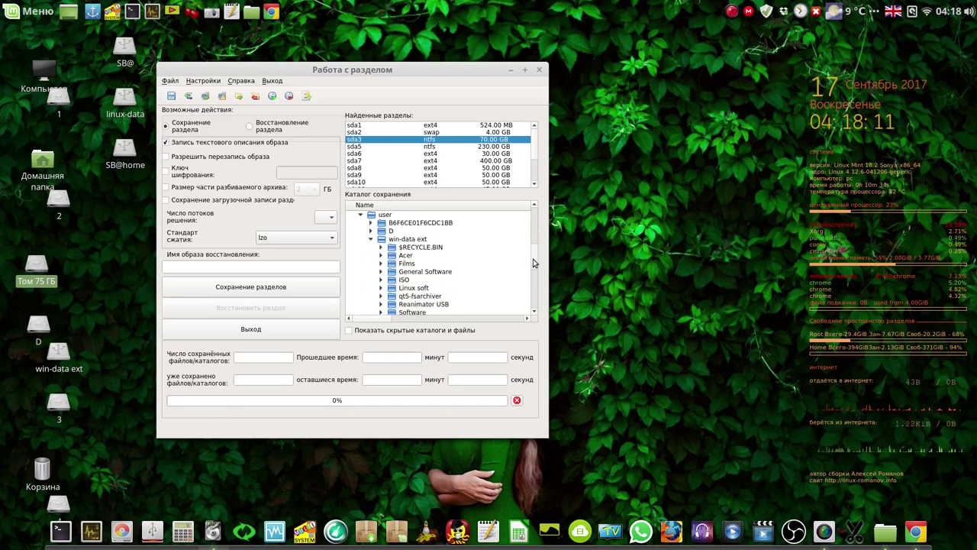
pyautogui.click(401, 300)
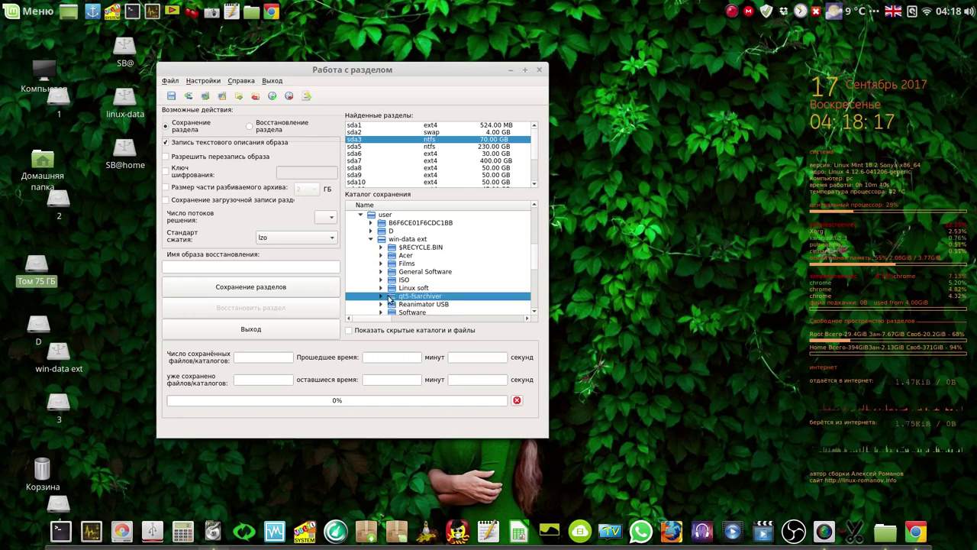
# Enter image name w10, tick boot-record saving, and pick gzip standard in Стандарт сжатия.
pyautogui.click(222, 266)
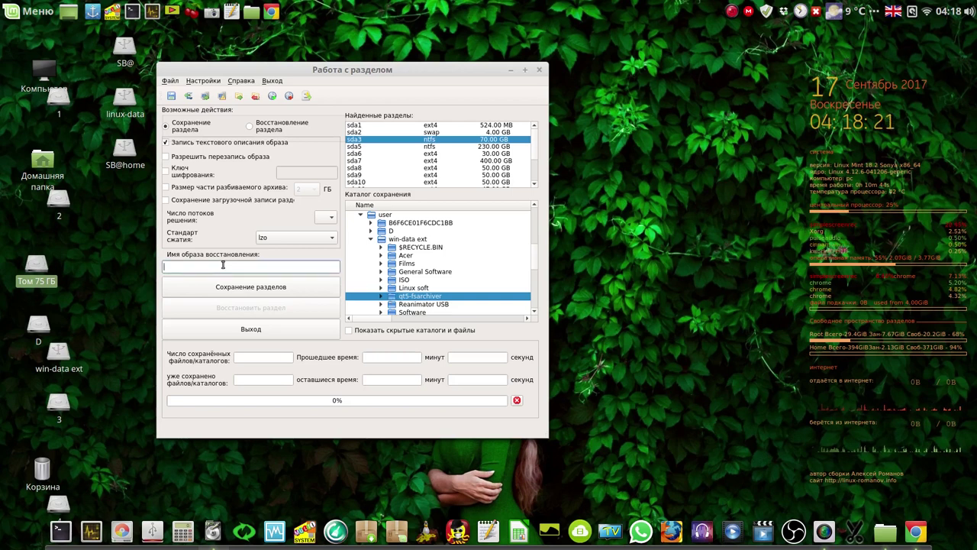
pyautogui.write('w10')
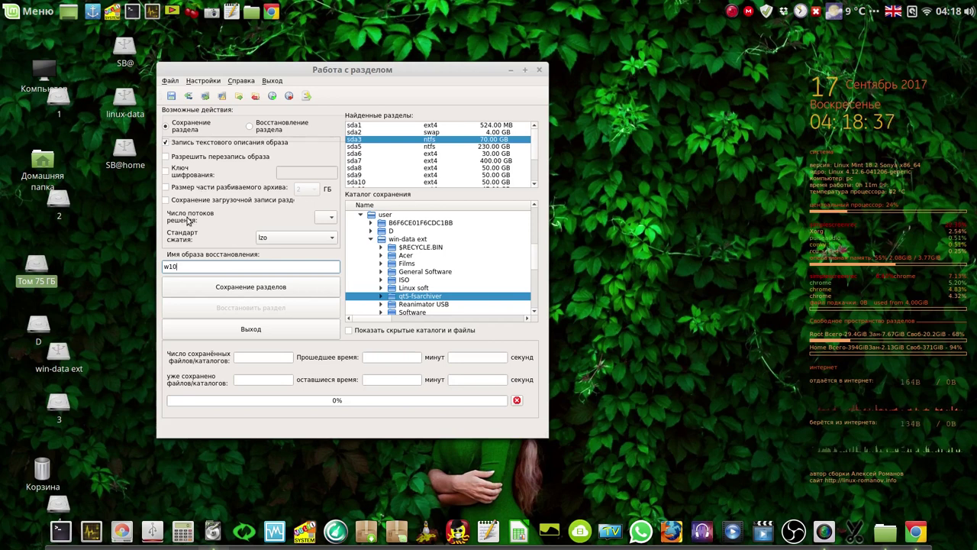
pyautogui.click(166, 200)
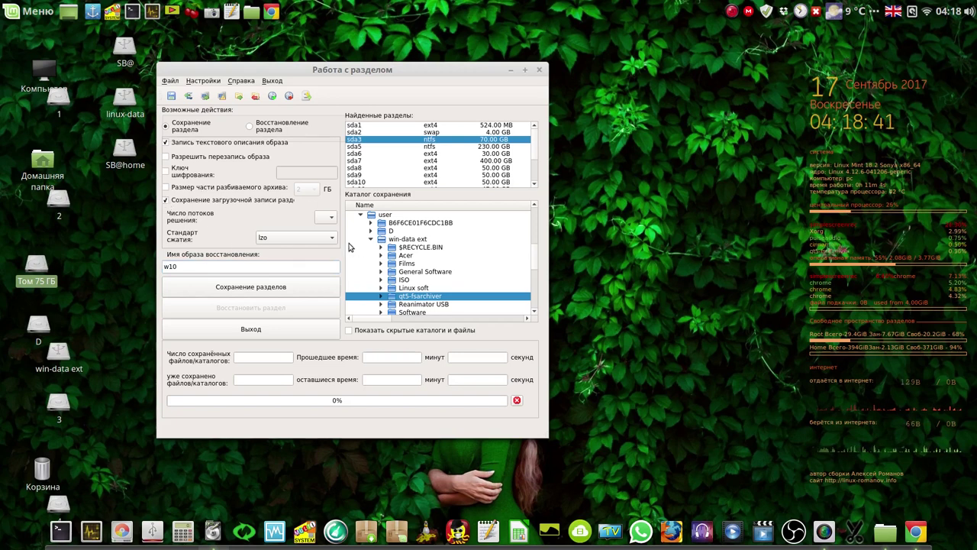
pyautogui.click(334, 239)
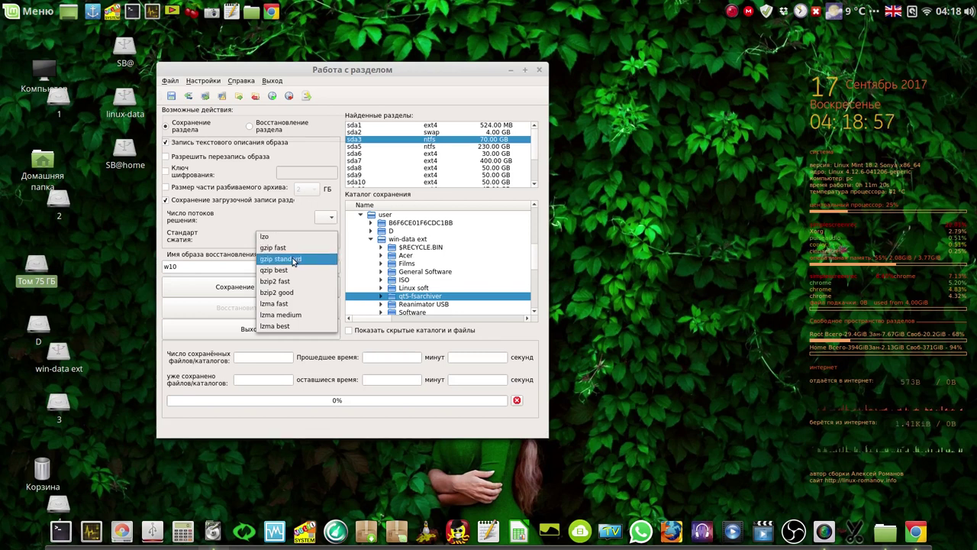
pyautogui.click(293, 261)
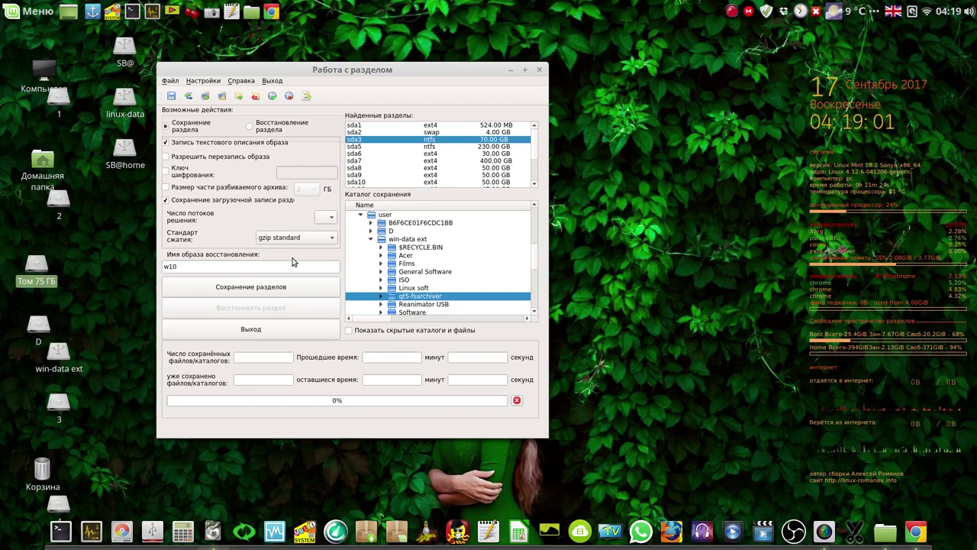
# Review save parameters, check win-data ext in Nemo, and start saving sda3 as w10-17-9-2017.fsa.
pyautogui.click(258, 289)
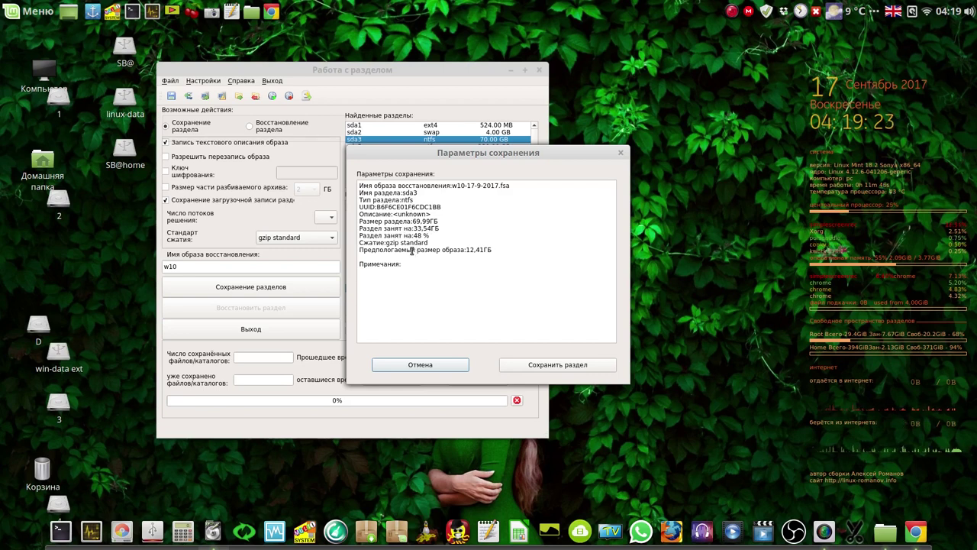
pyautogui.click(55, 364)
pyautogui.doubleClick(55, 364)
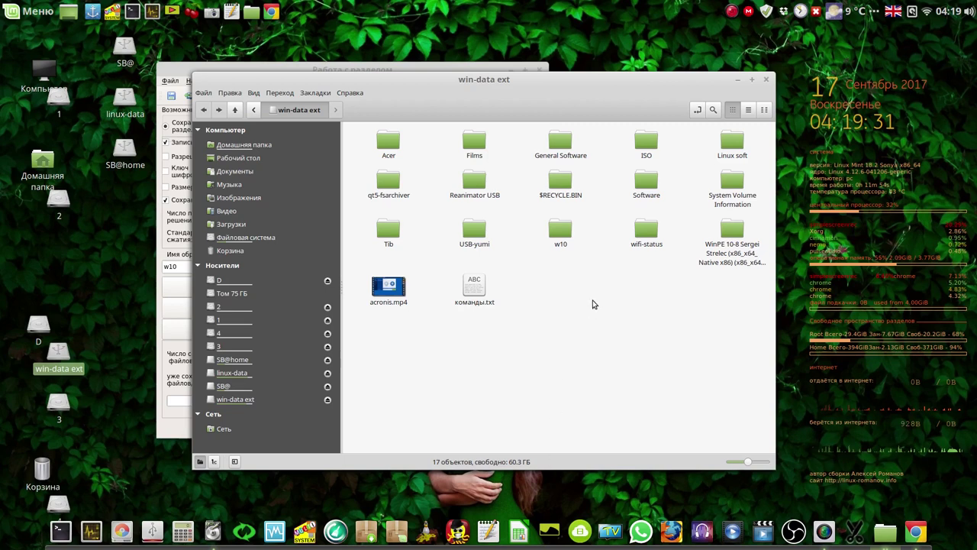
pyautogui.click(738, 81)
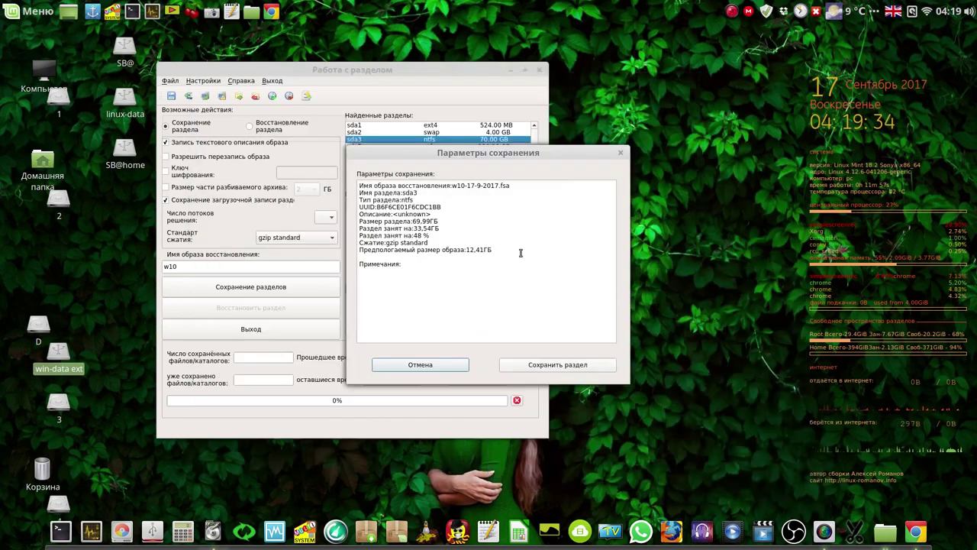
pyautogui.click(551, 365)
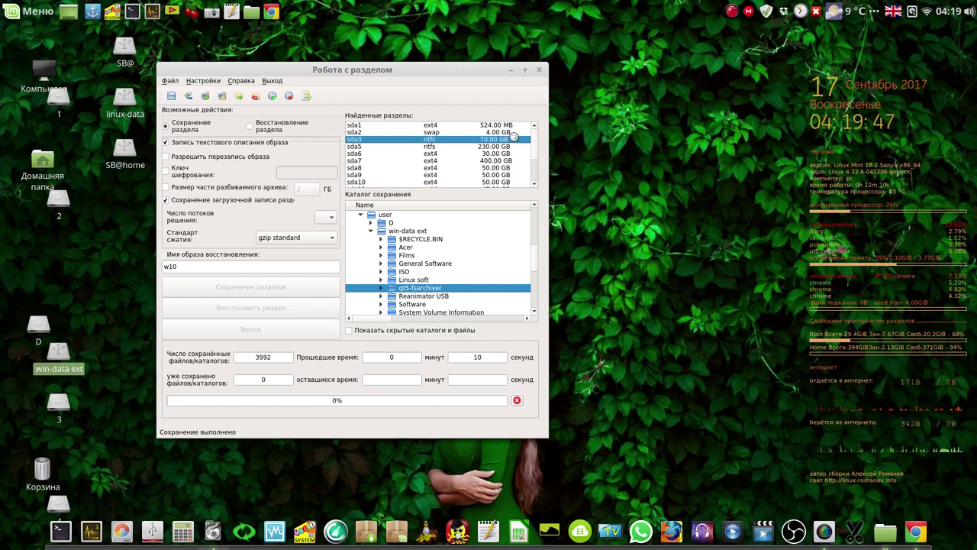
# Pause the oCam recording, dismiss the sda3 save-complete notice, and move the archiver window aside.
pyautogui.rightClick(732, 13)
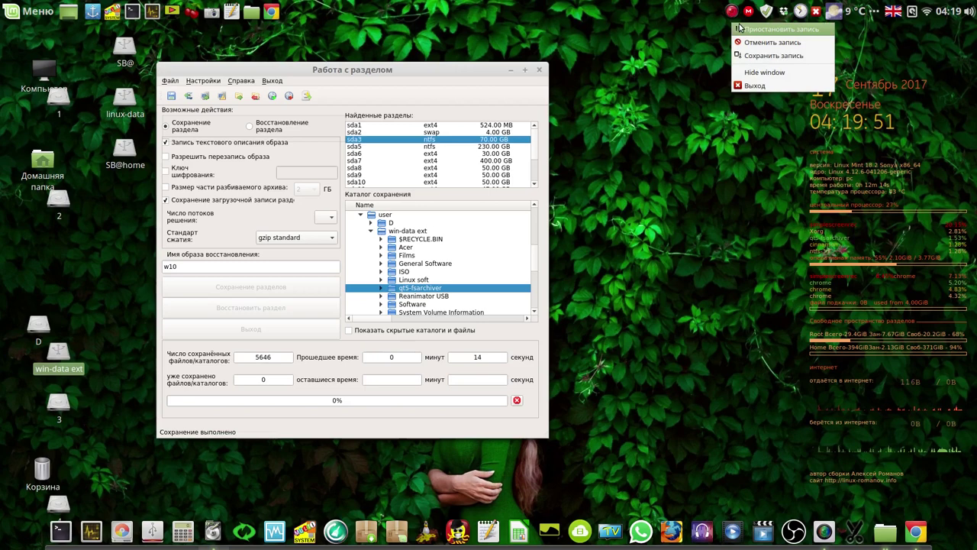
pyautogui.click(739, 28)
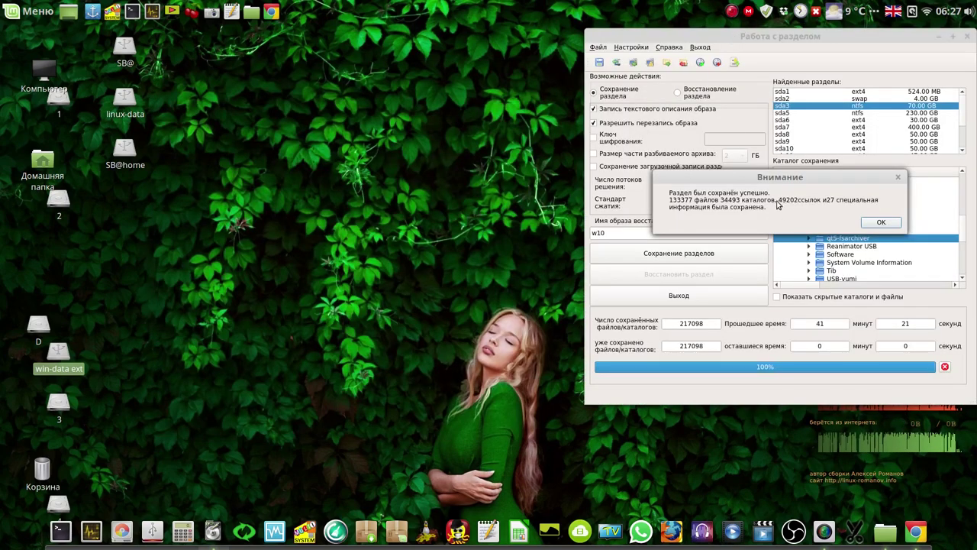
pyautogui.moveTo(777, 179); pyautogui.dragTo(344, 173)
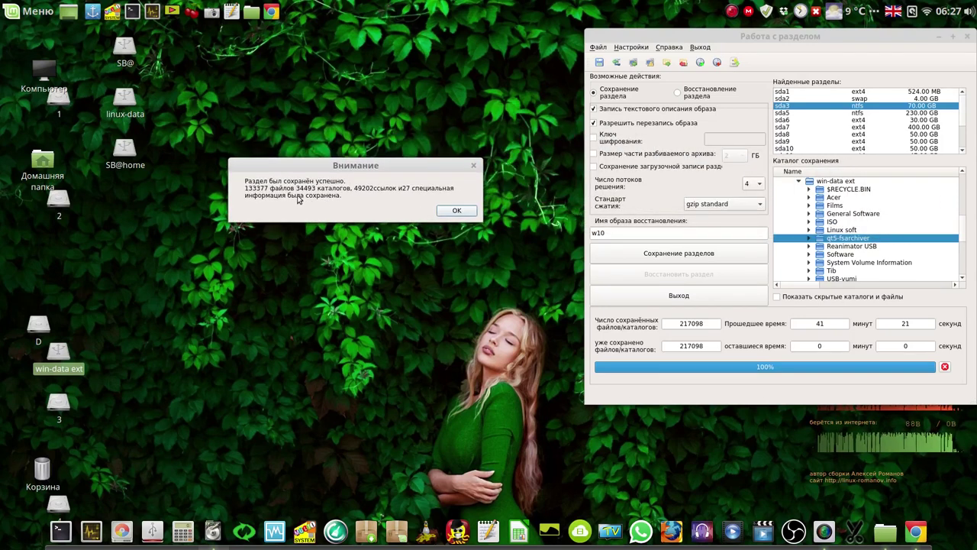
pyautogui.click(457, 211)
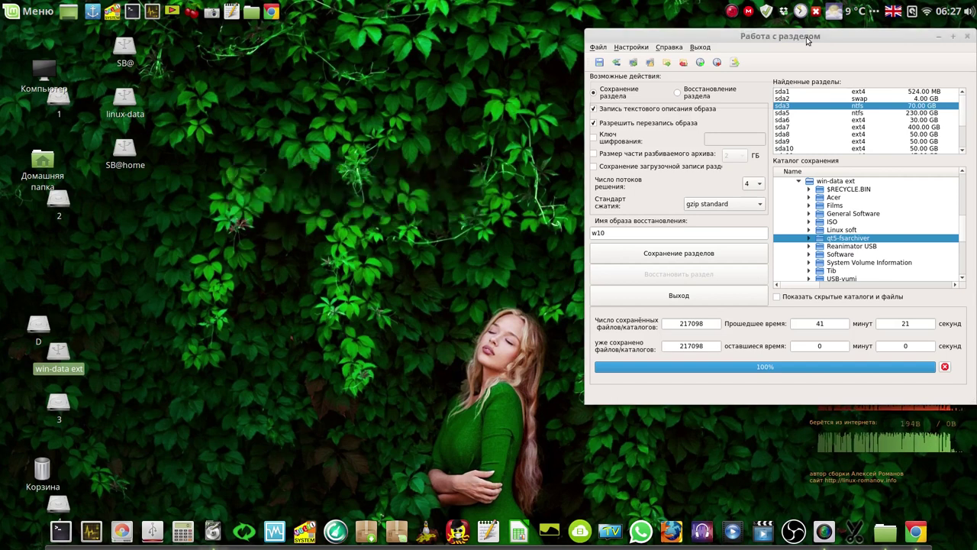
pyautogui.moveTo(689, 34); pyautogui.dragTo(352, 35)
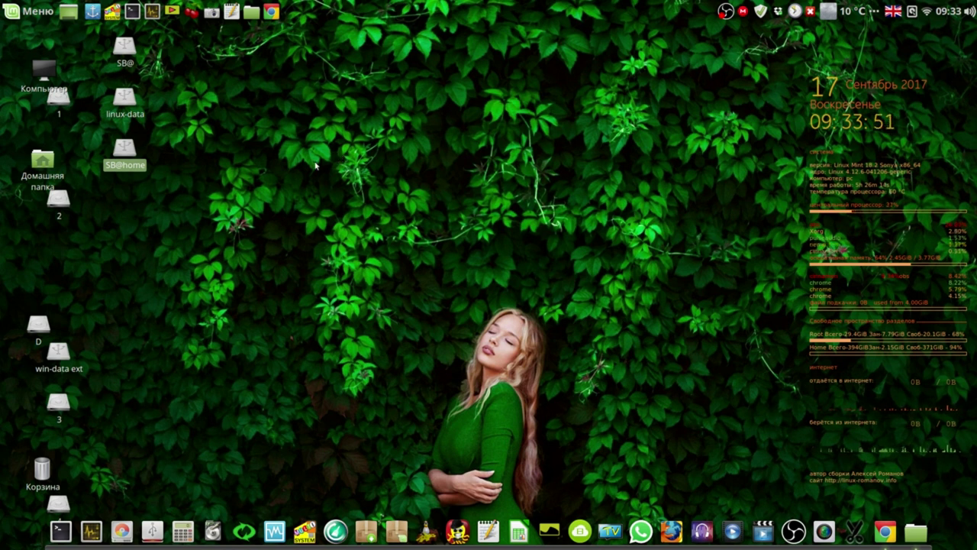
# Launch Systemback with the administrator password and move its window up-left.
pyautogui.click(244, 532)
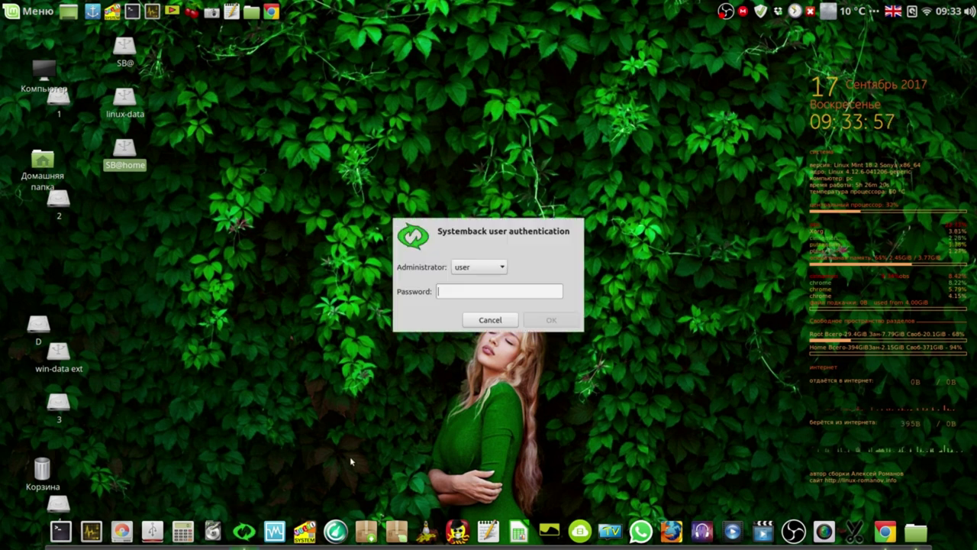
pyautogui.write('1234')
pyautogui.click(543, 320)
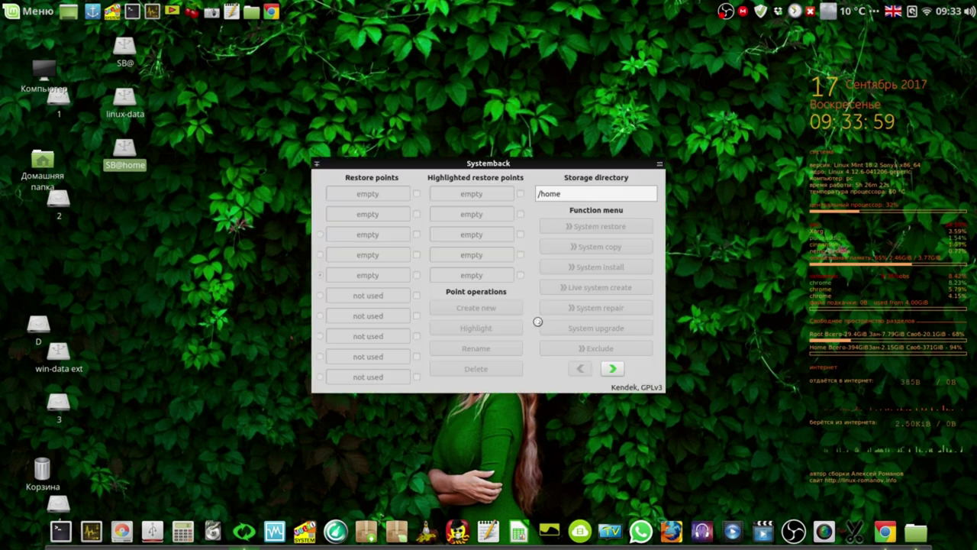
pyautogui.moveTo(487, 159); pyautogui.dragTo(404, 79)
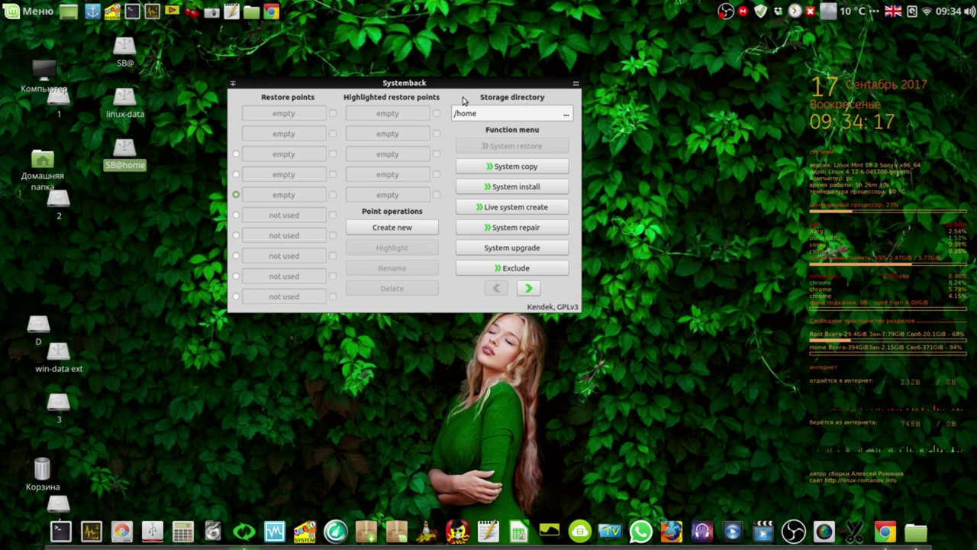
# Set the storage directory to /media/sdd7/user/Backups/My Builds/LM Cinnamon 18.2 64 bit.
pyautogui.click(567, 114)
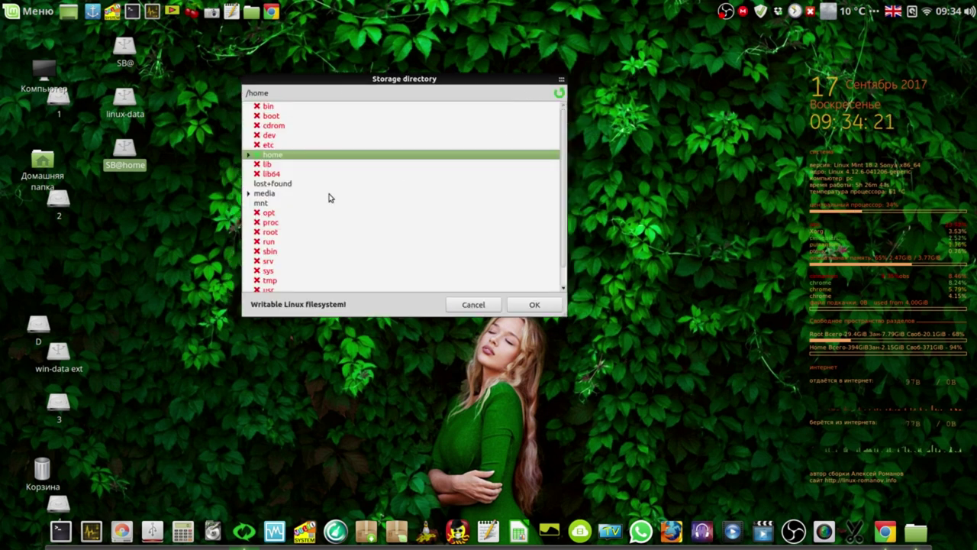
pyautogui.click(248, 194)
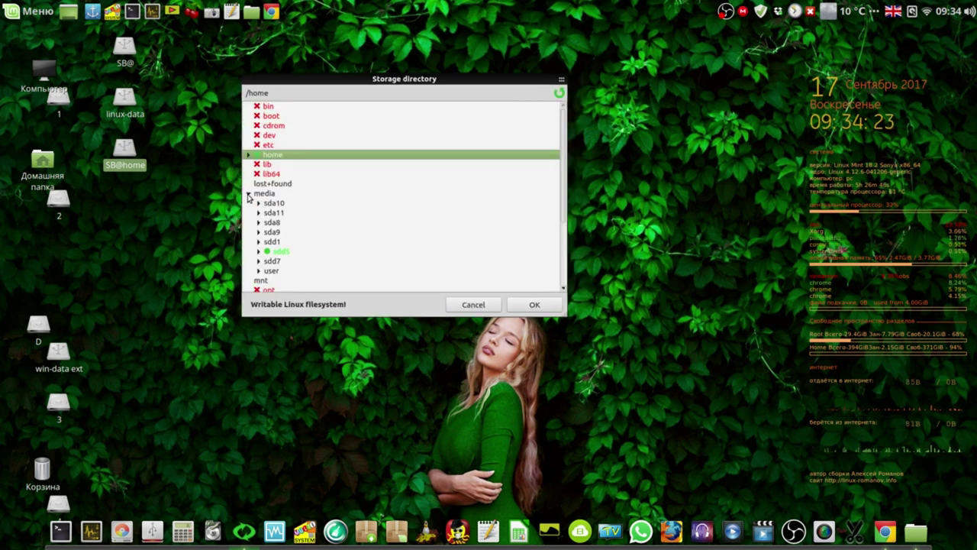
pyautogui.click(269, 261)
pyautogui.click(259, 262)
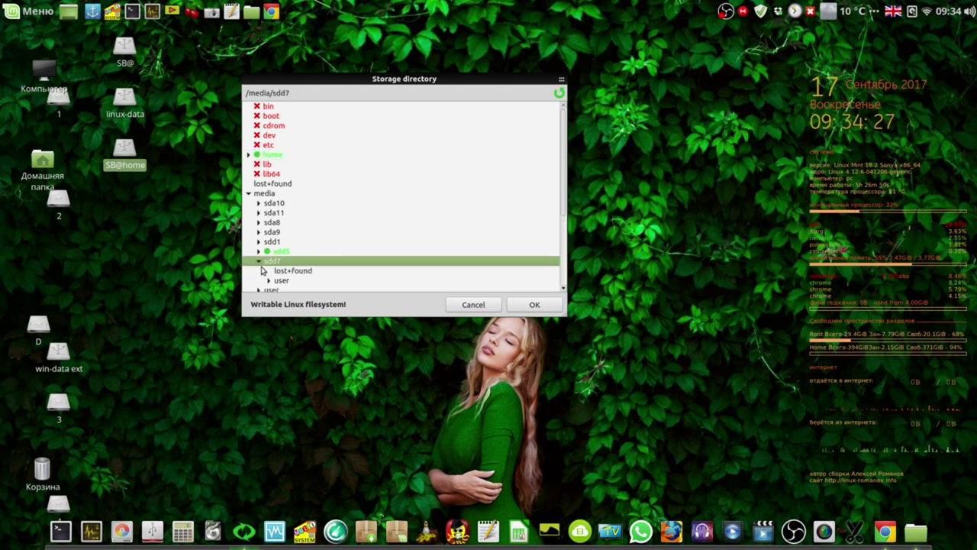
pyautogui.click(268, 281)
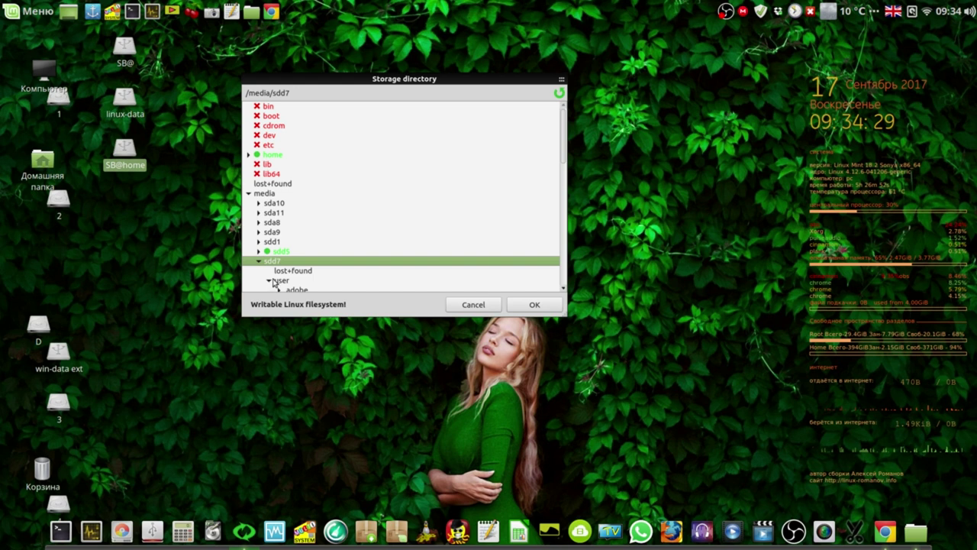
pyautogui.scroll(-5, 456, 252)
pyautogui.click(457, 252)
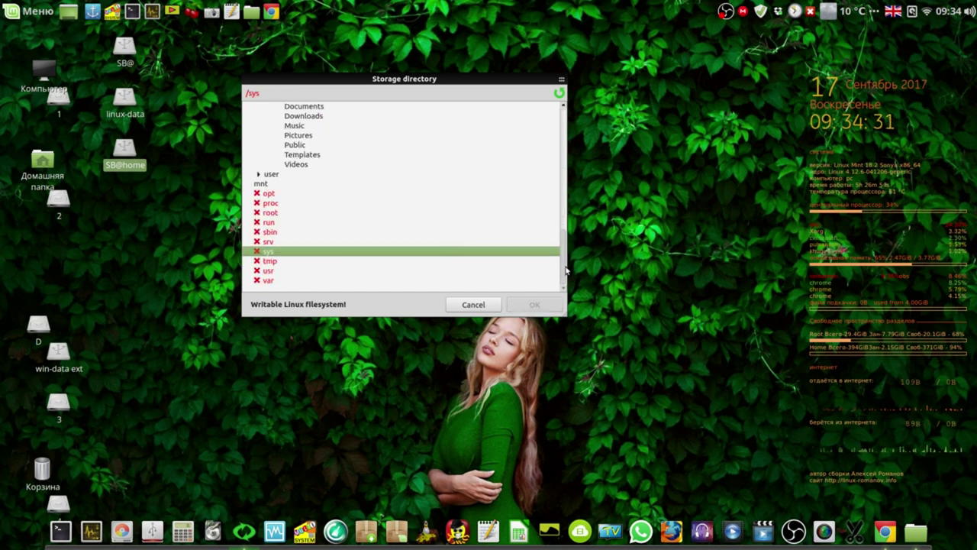
pyautogui.scroll(1, 561, 263)
pyautogui.moveTo(560, 262); pyautogui.dragTo(558, 240)
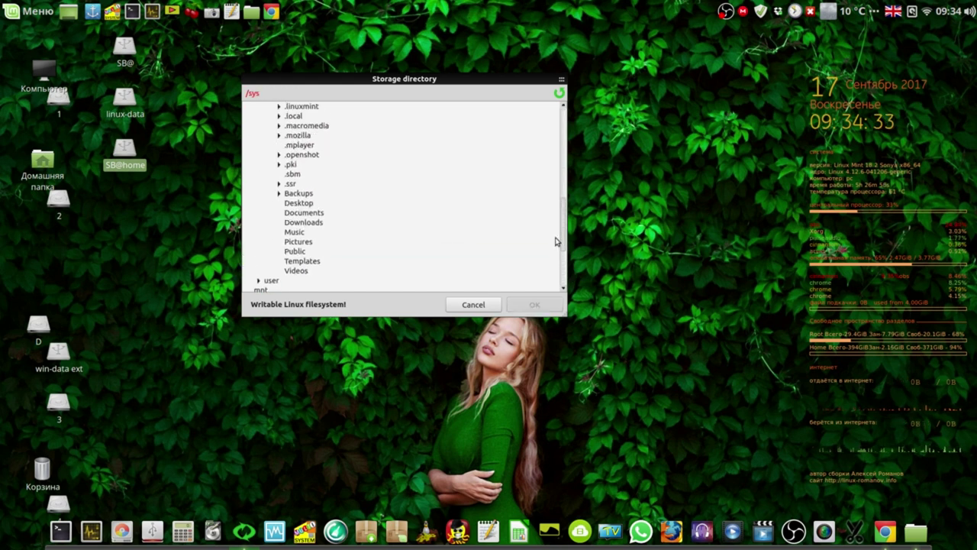
pyautogui.click(279, 194)
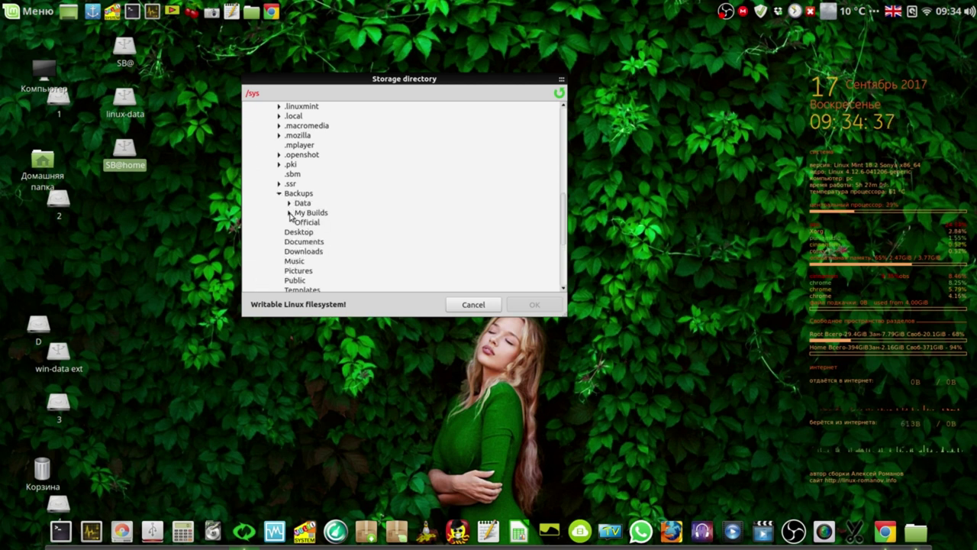
pyautogui.click(289, 213)
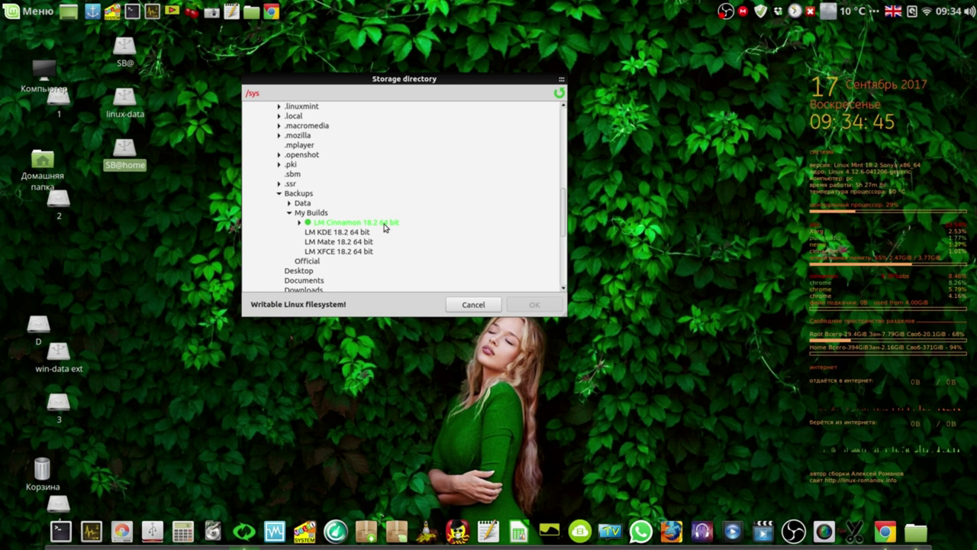
pyautogui.click(385, 227)
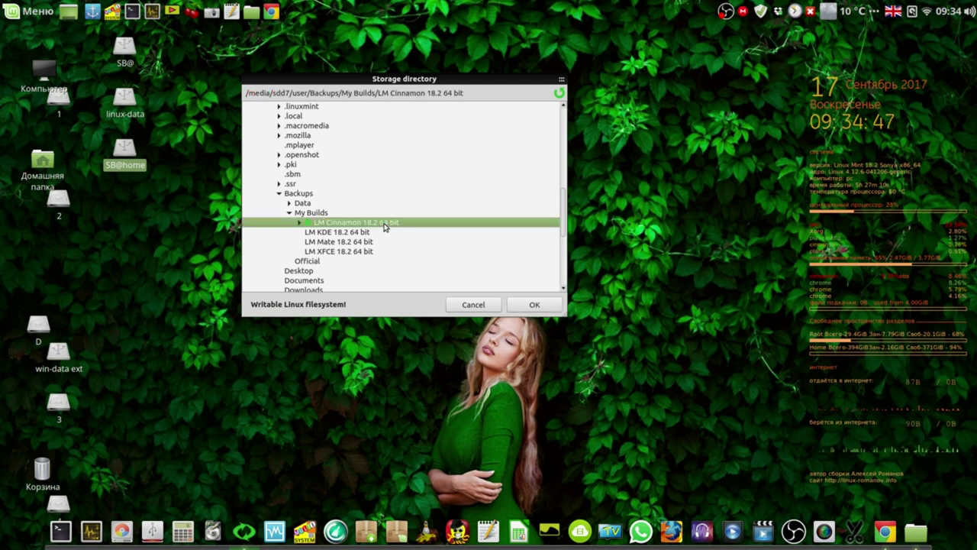
pyautogui.click(536, 305)
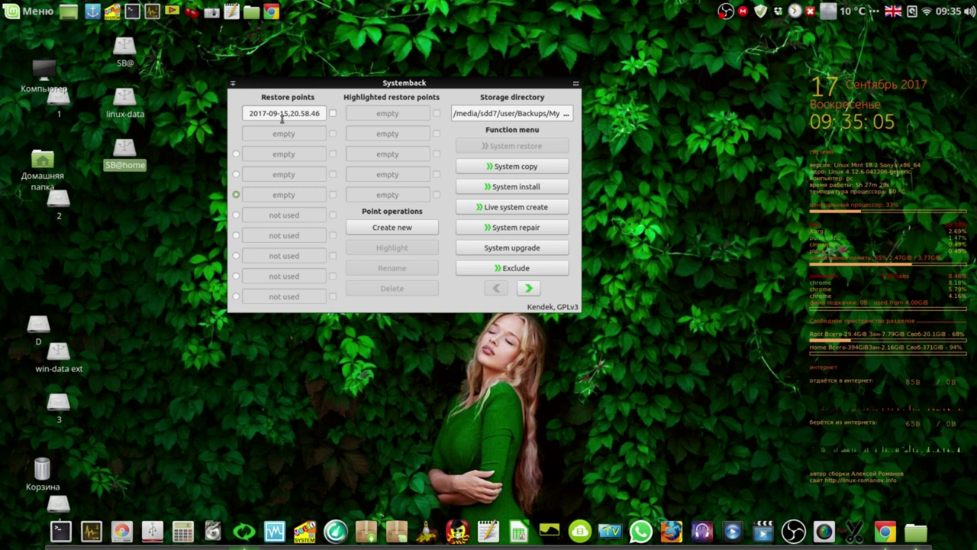
# Create a new restore point, then inspect the LM Cinnamon 18.2 64 bit Systemback folder in Nemo.
pyautogui.click(405, 228)
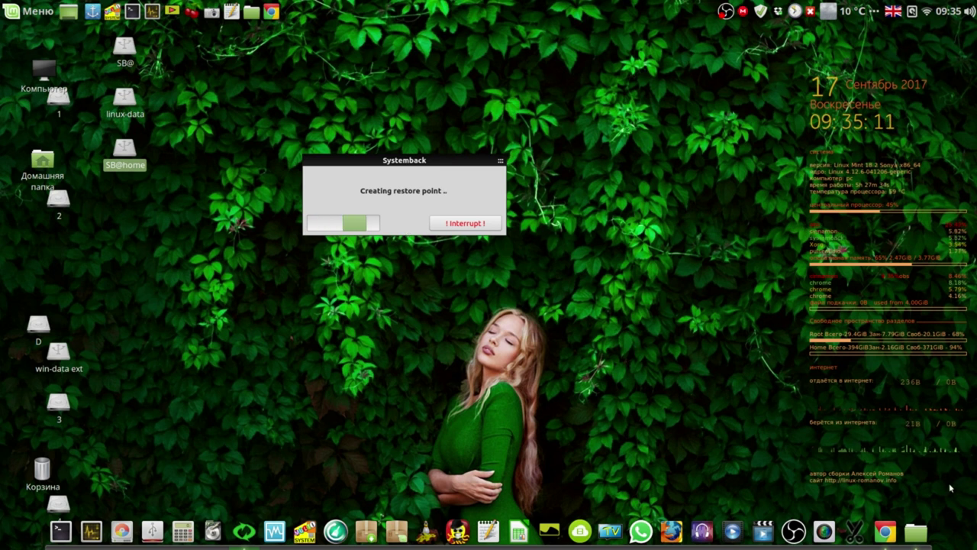
pyautogui.click(916, 533)
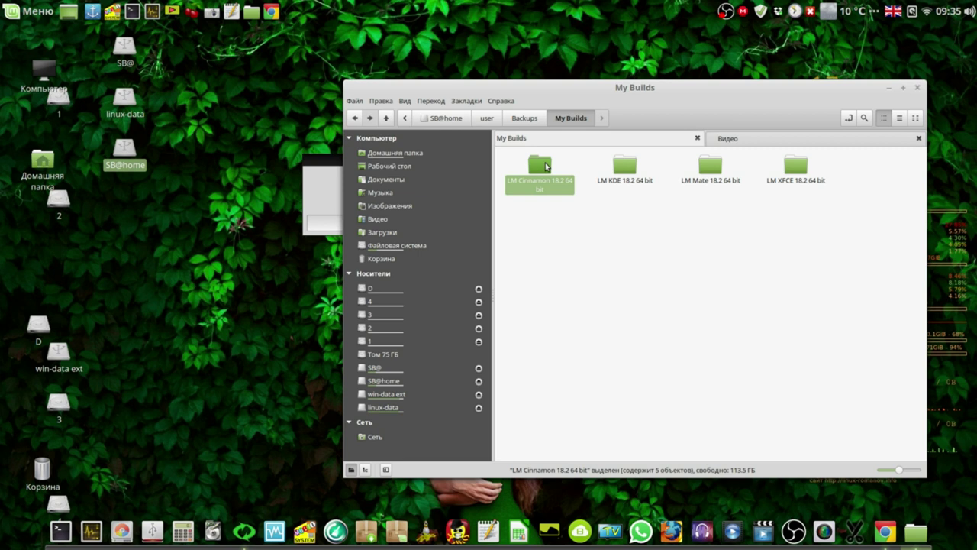
pyautogui.doubleClick(546, 166)
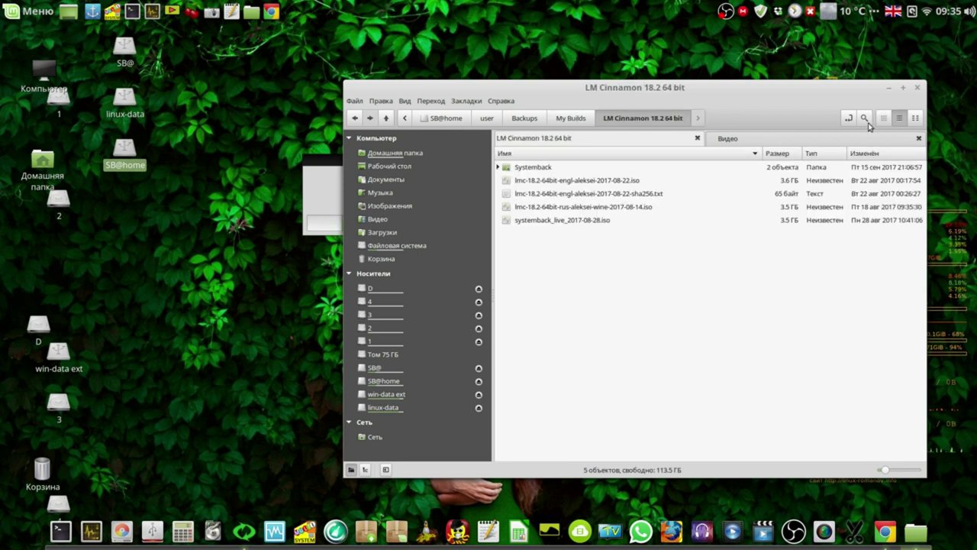
pyautogui.moveTo(566, 88); pyautogui.dragTo(382, 59)
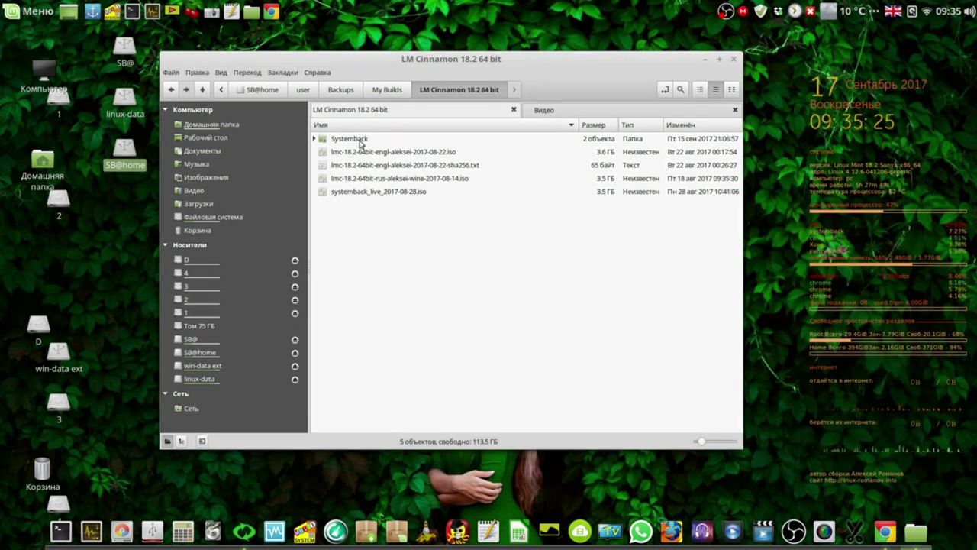
pyautogui.click(314, 140)
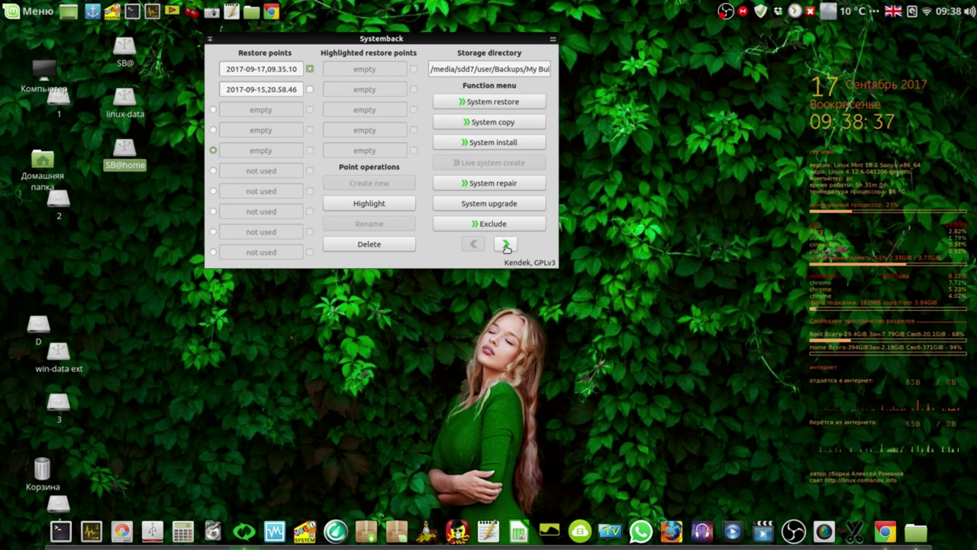
# Unmark the newest restore point and review Systemback's settings before returning to the main page.
pyautogui.click(309, 68)
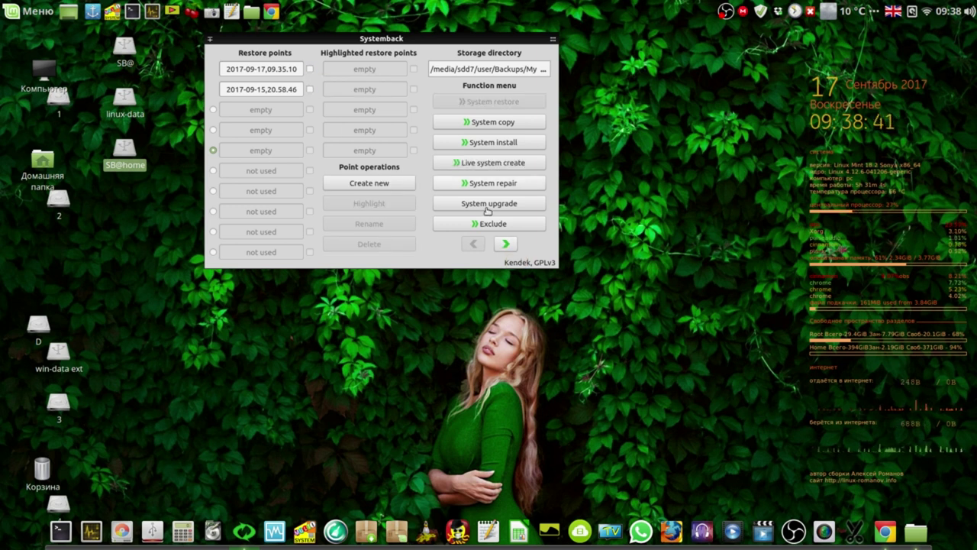
pyautogui.click(505, 244)
pyautogui.click(491, 142)
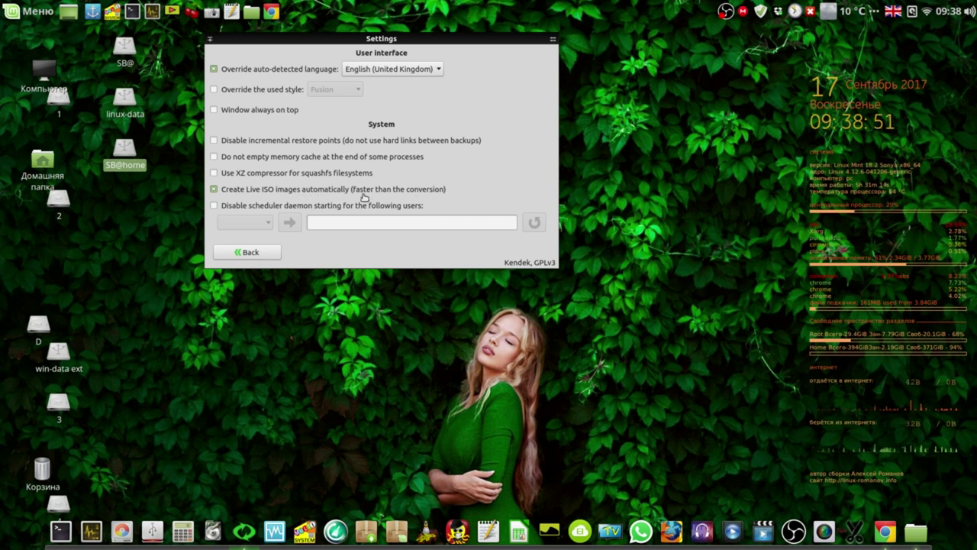
pyautogui.click(267, 252)
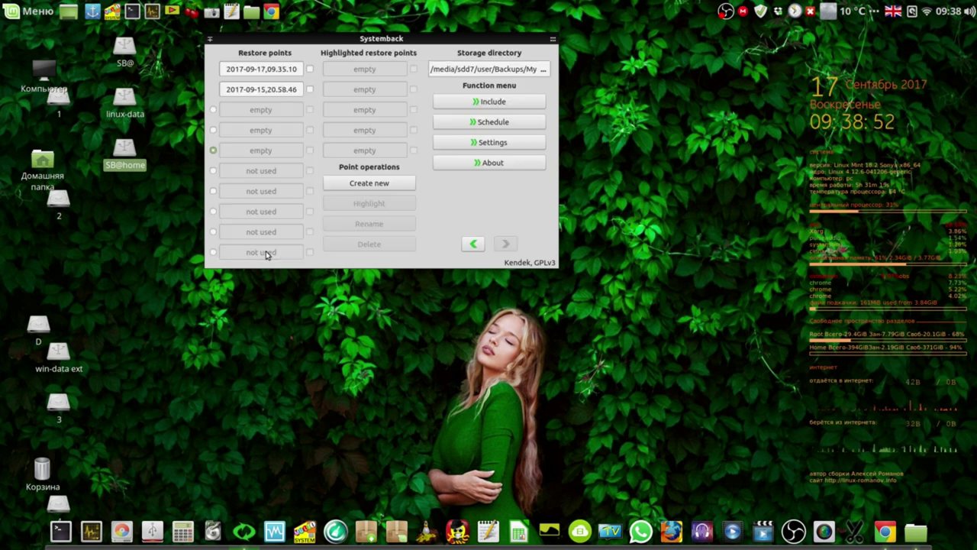
pyautogui.click(473, 243)
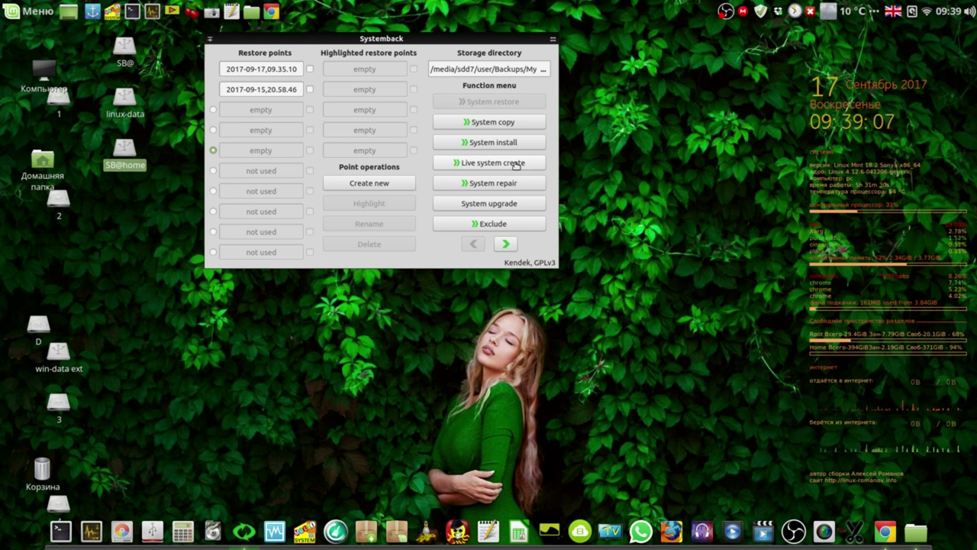
# Start creating a new live system image and move its progress dialog to the upper right.
pyautogui.click(515, 164)
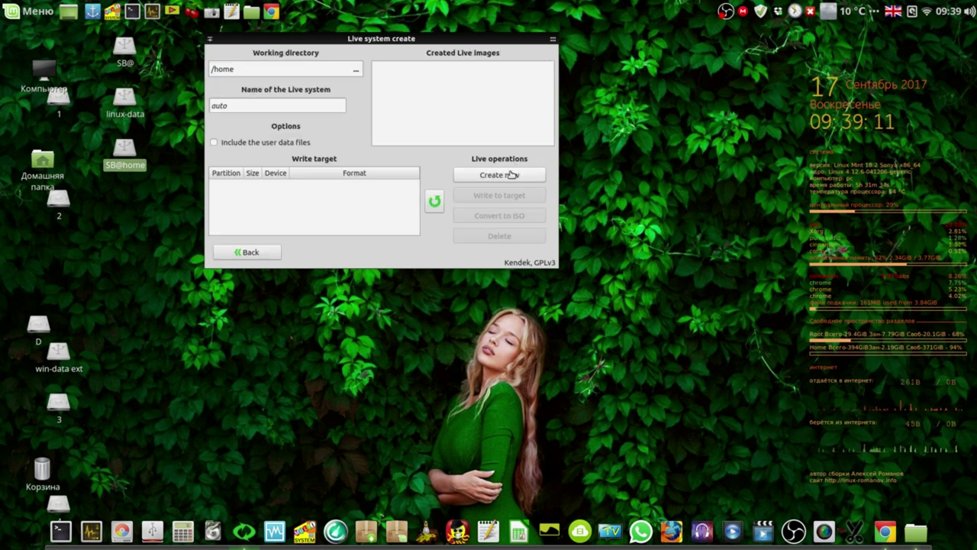
pyautogui.click(504, 179)
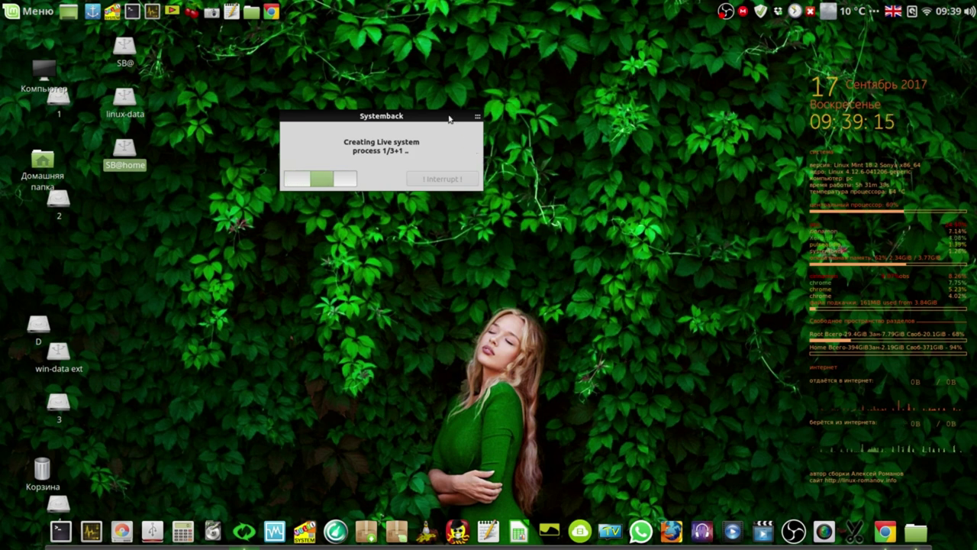
pyautogui.moveTo(447, 116); pyautogui.dragTo(736, 50)
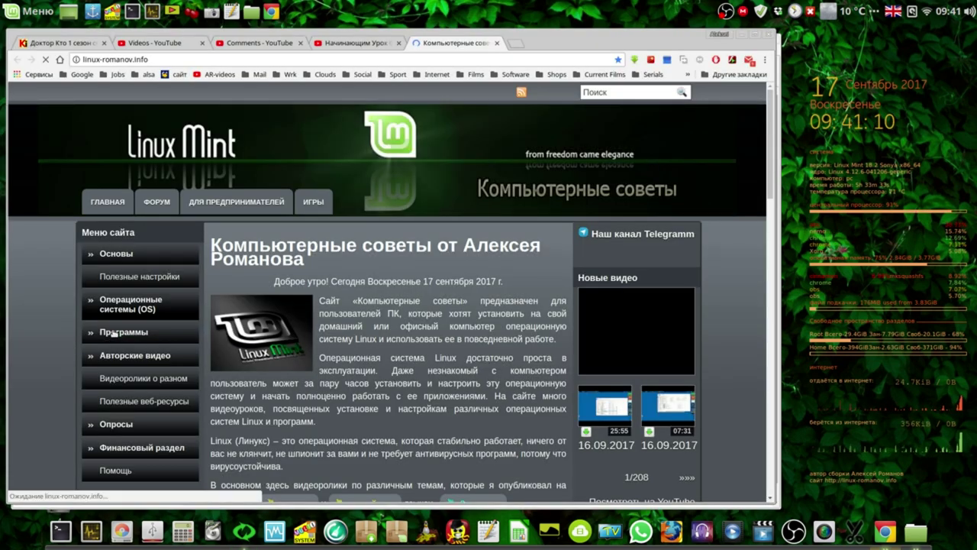
# Open the Systemback category page via Программы > Резервная копия in the site menu.
pyautogui.click(111, 333)
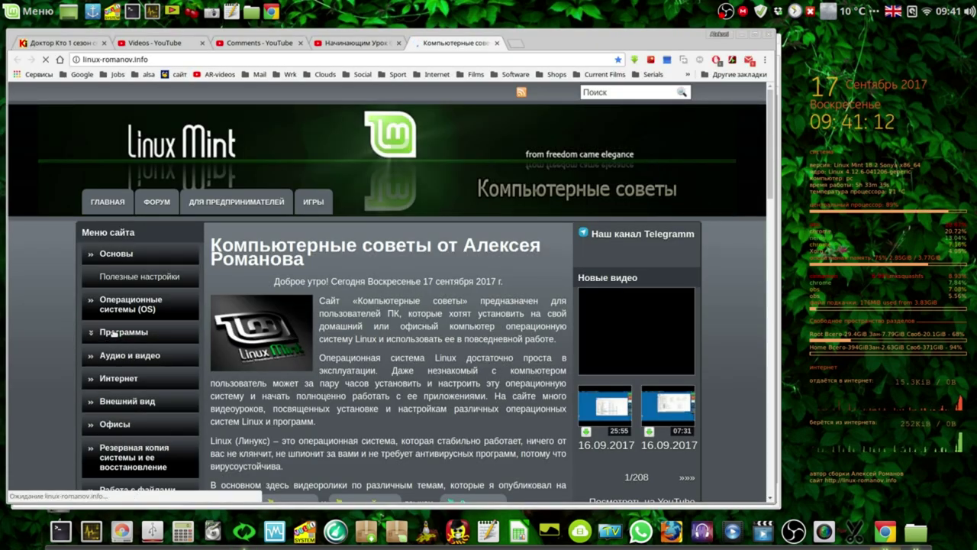
pyautogui.click(144, 453)
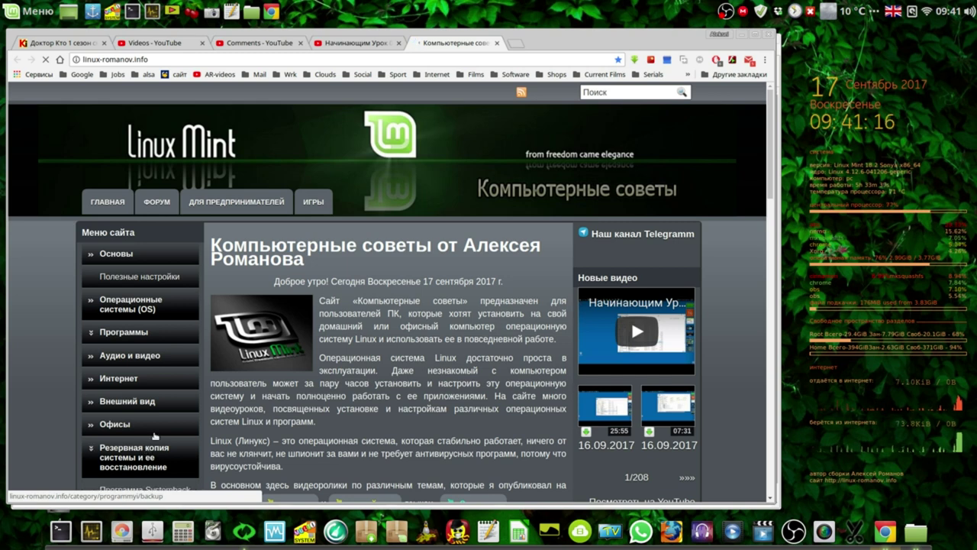
pyautogui.scroll(-3, 152, 434)
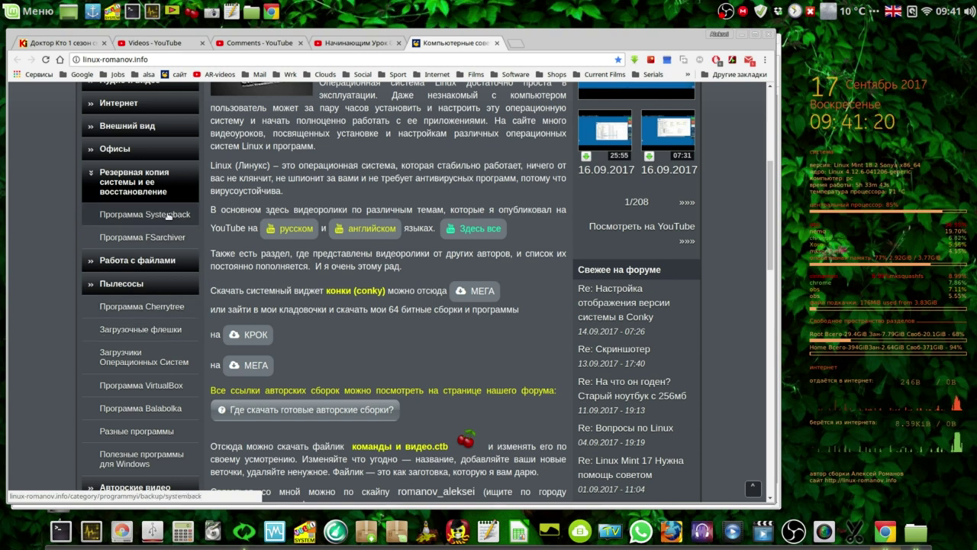
pyautogui.click(168, 217)
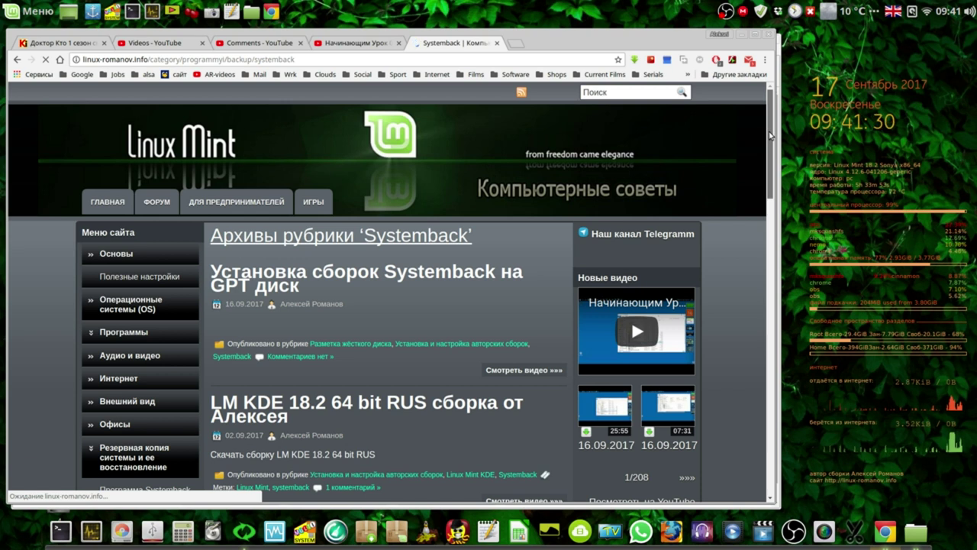
# Scroll through the Systemback posts, then minimize the browser window.
pyautogui.moveTo(770, 137); pyautogui.dragTo(785, 371)
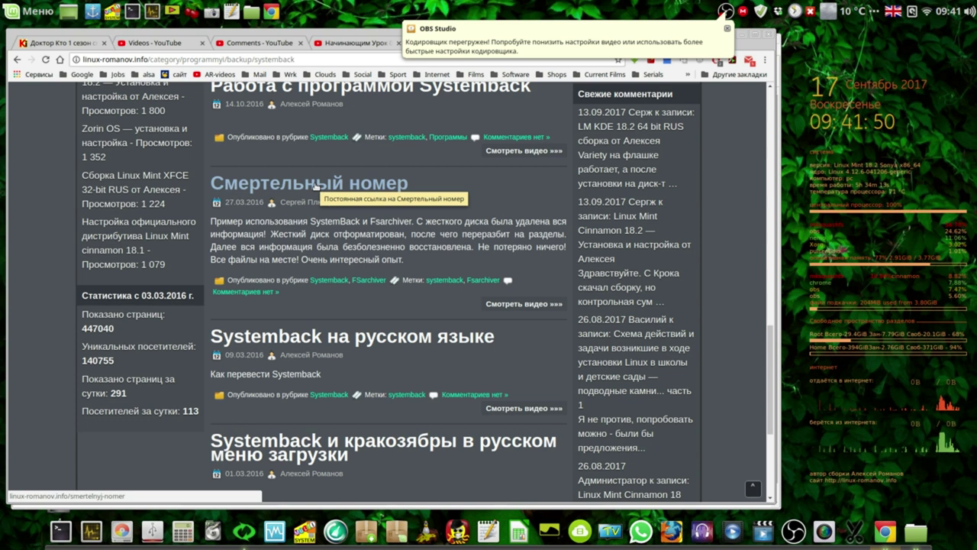
pyautogui.moveTo(770, 355); pyautogui.dragTo(764, 332)
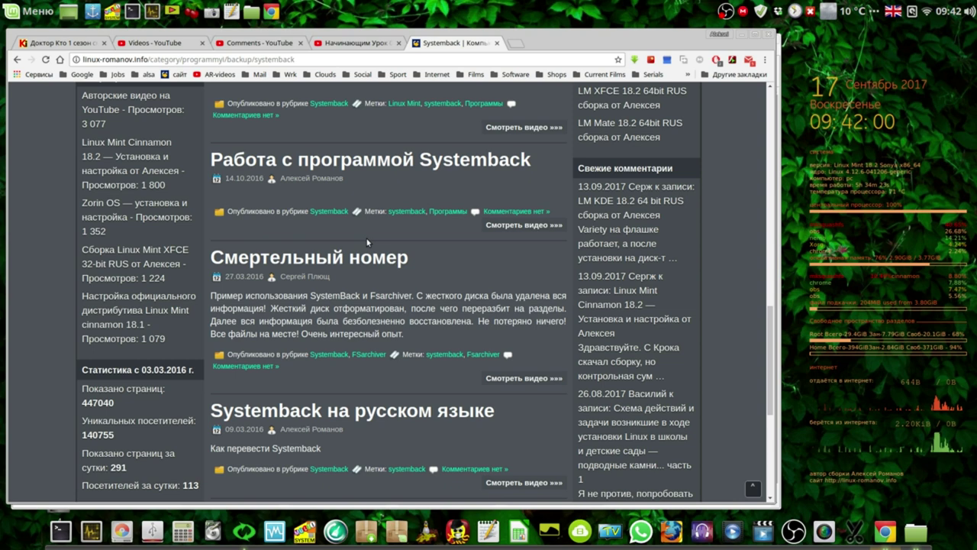
pyautogui.moveTo(770, 349); pyautogui.dragTo(769, 106)
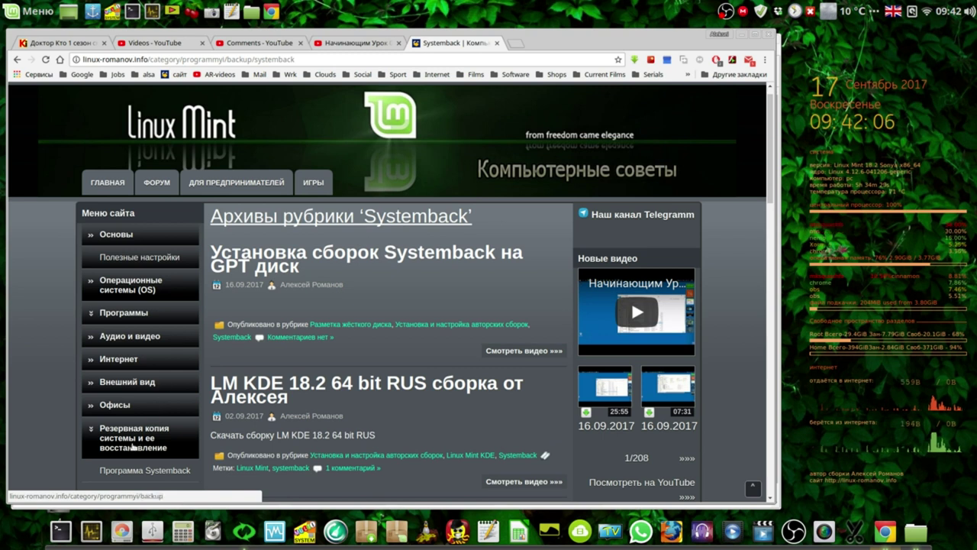
pyautogui.moveTo(769, 173); pyautogui.dragTo(766, 194)
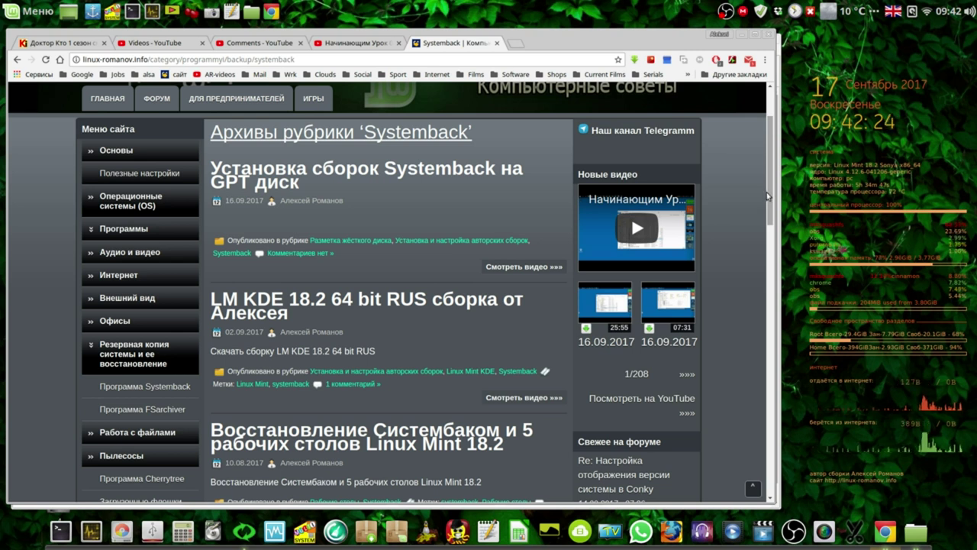
pyautogui.click(743, 35)
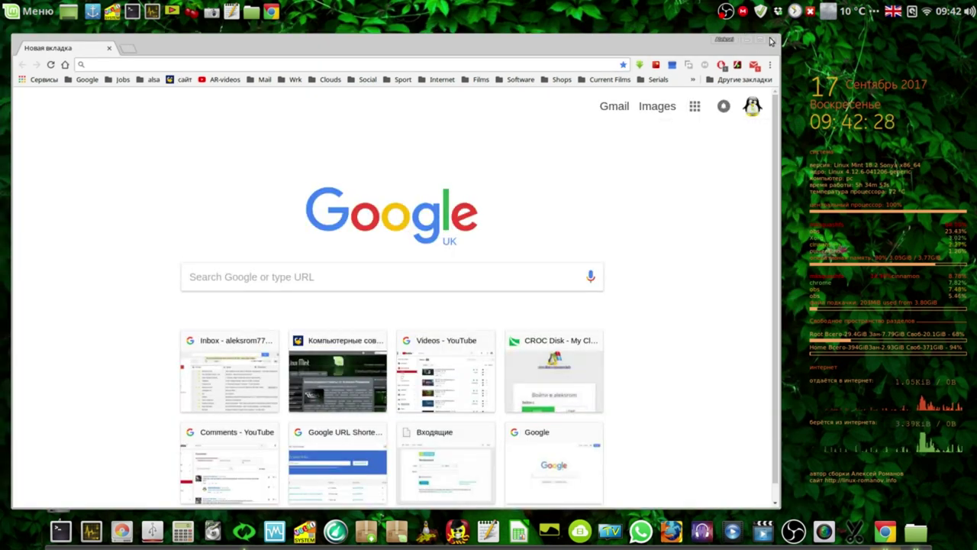
# Close the empty new-tab window and highlight the snapshot folder's 8.4 ГБ total size.
pyautogui.click(771, 40)
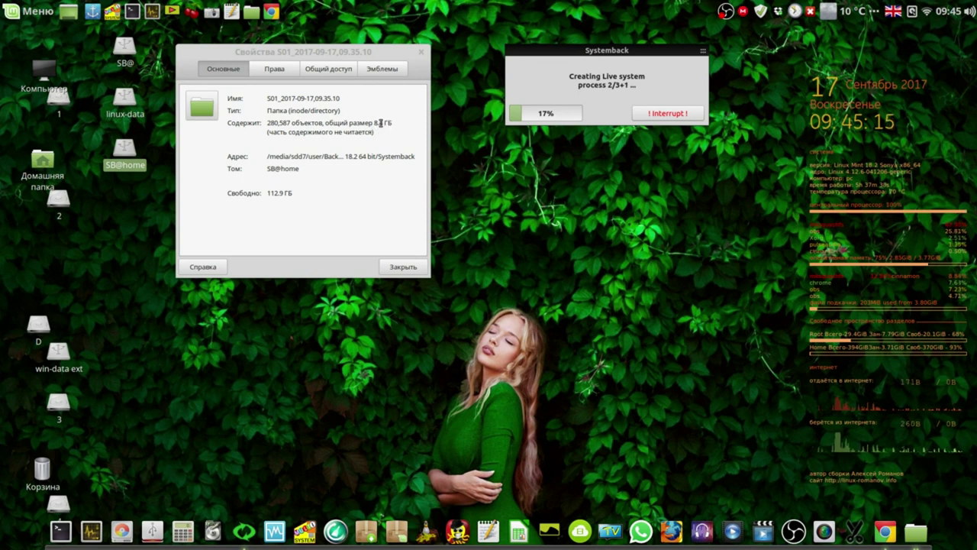
pyautogui.moveTo(371, 124); pyautogui.dragTo(394, 122)
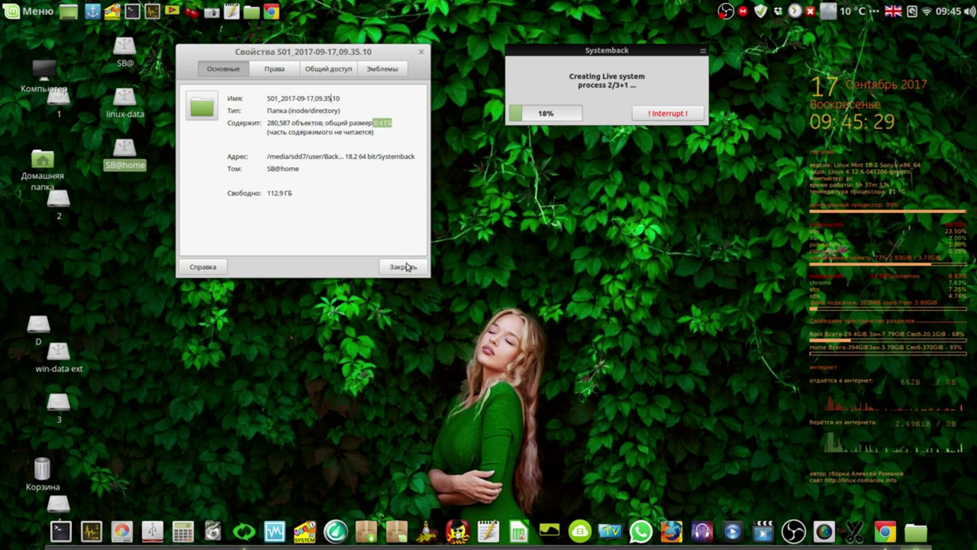
# Close the folder properties, dismiss the encoder-overload notice, and open the recorder's tray menu during the build.
pyautogui.click(406, 266)
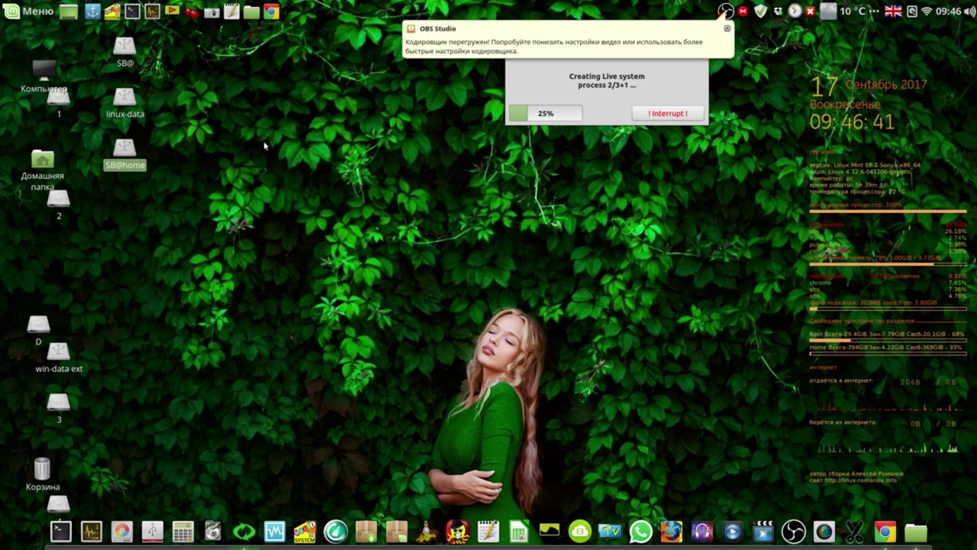
pyautogui.click(728, 30)
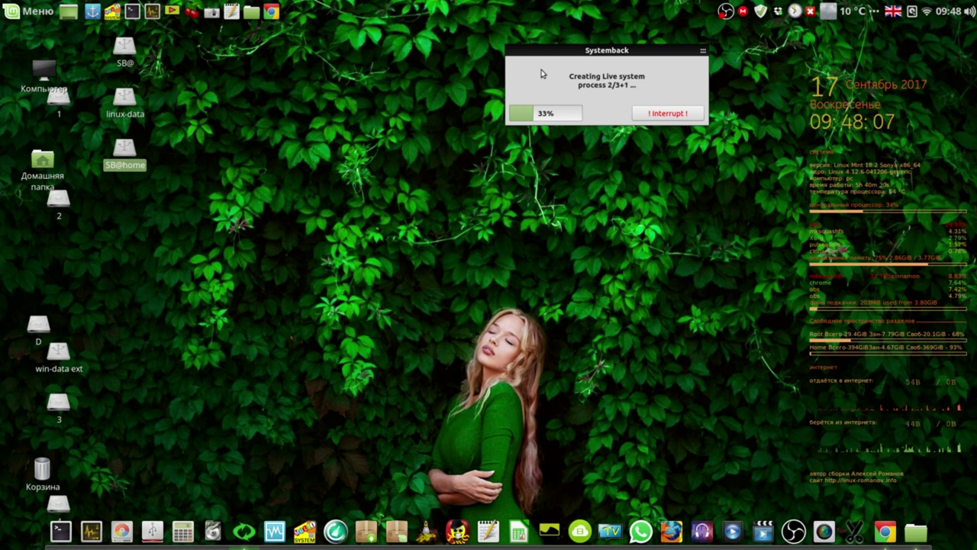
pyautogui.rightClick(725, 14)
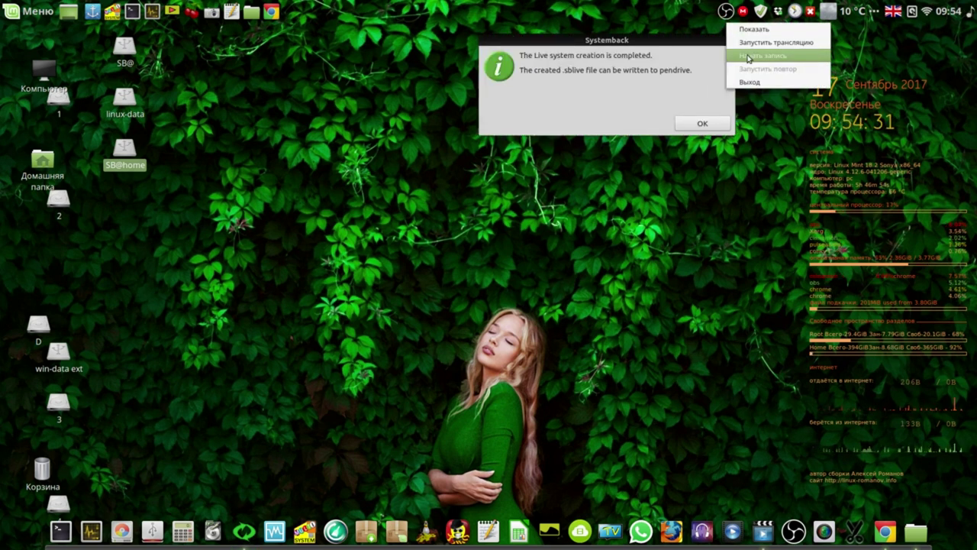
# Stop the screen recording, acknowledge the finished build, and select systemback_live_2017-09-17 in the list.
pyautogui.click(748, 55)
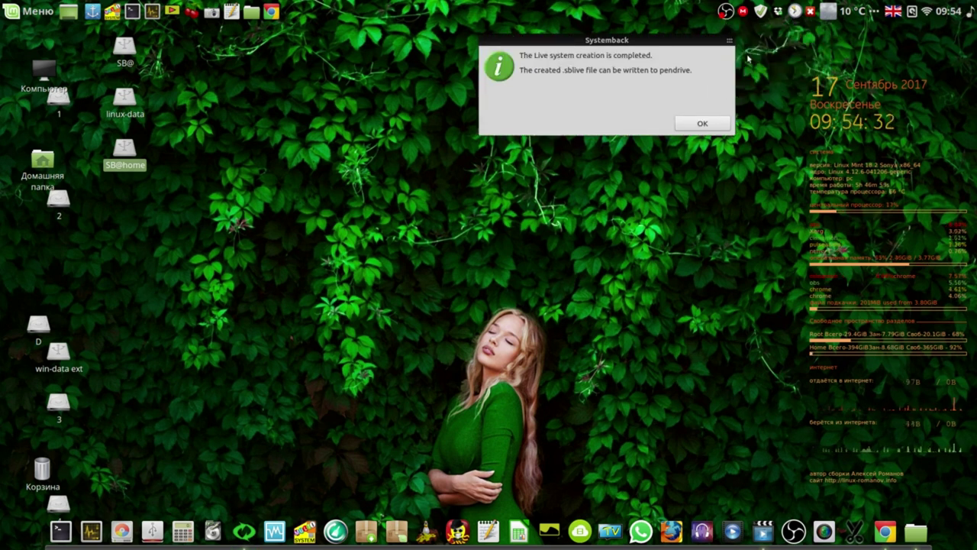
pyautogui.moveTo(693, 39); pyautogui.dragTo(613, 37)
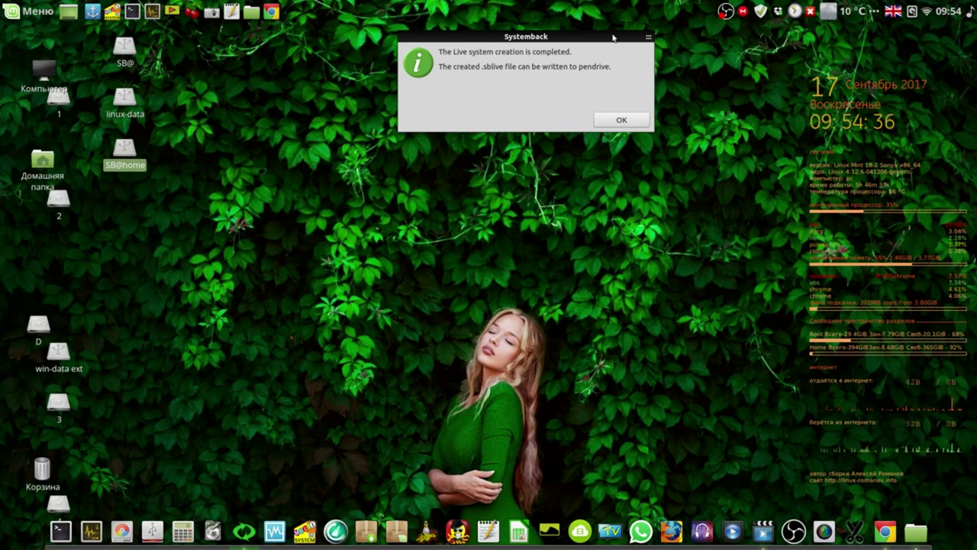
pyautogui.click(621, 120)
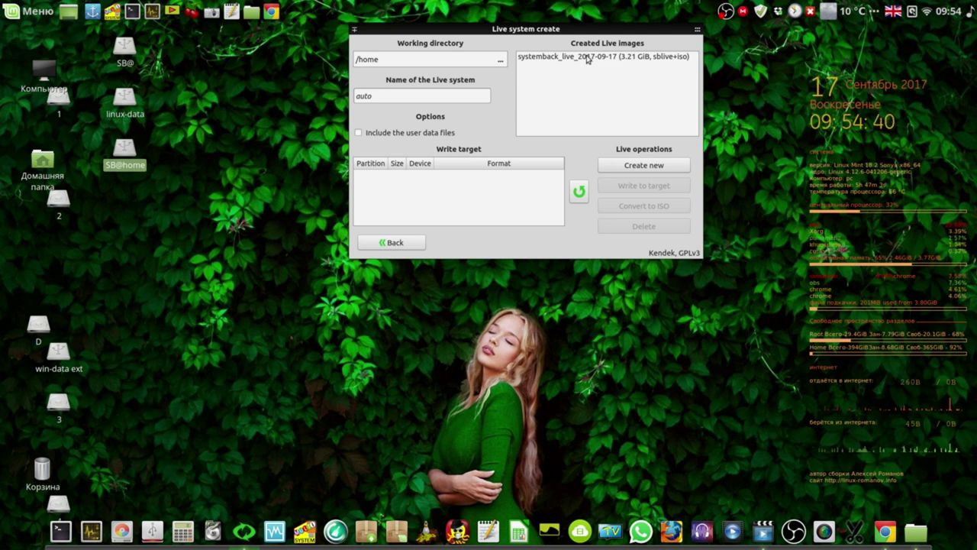
pyautogui.click(587, 60)
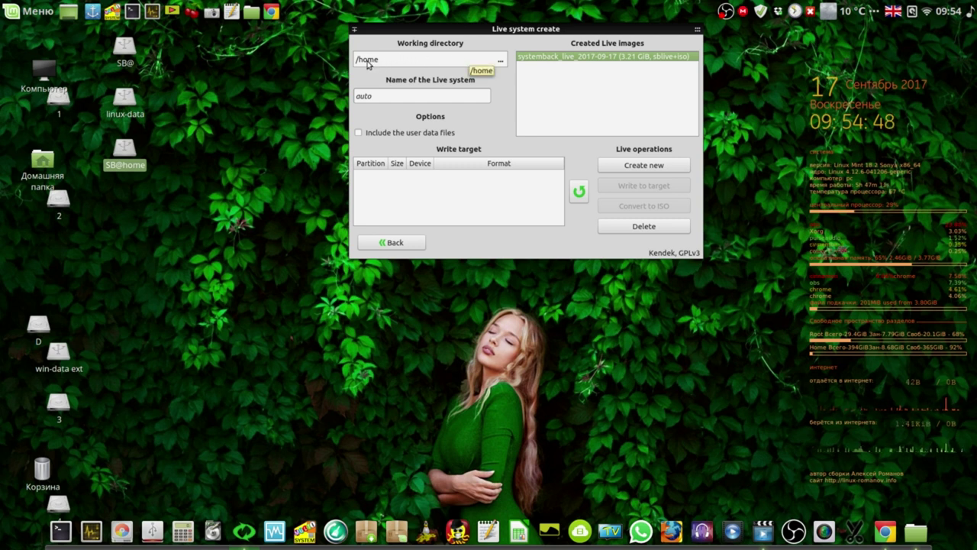
# Browse media > sdd7 > user > Backups > My Builds and confirm LM Cinnamon 18.2 64 bit as working directory.
pyautogui.click(501, 61)
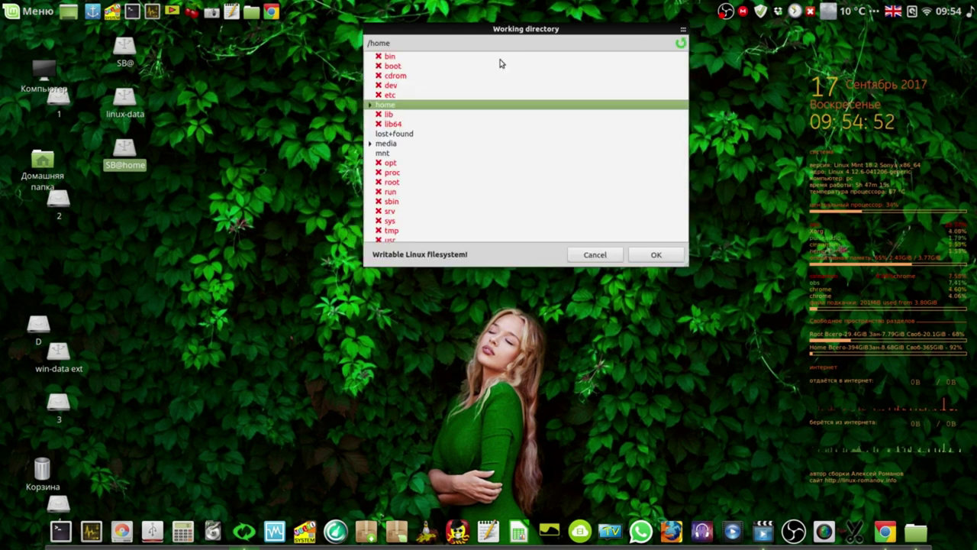
pyautogui.click(370, 144)
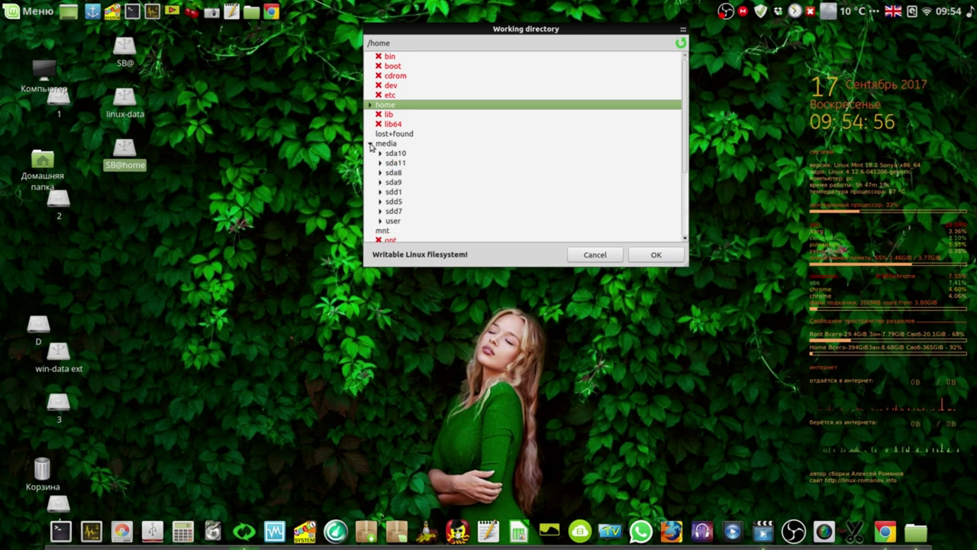
pyautogui.click(380, 212)
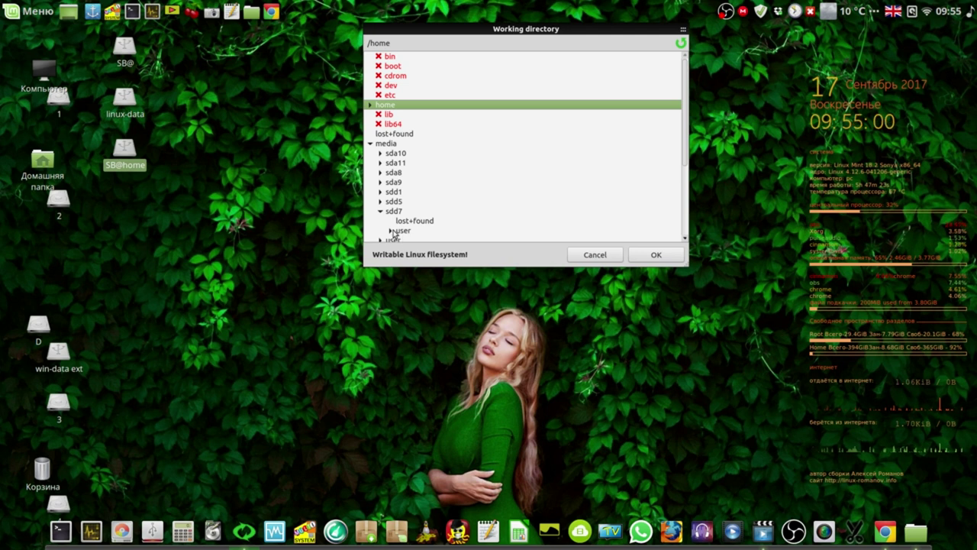
pyautogui.click(390, 231)
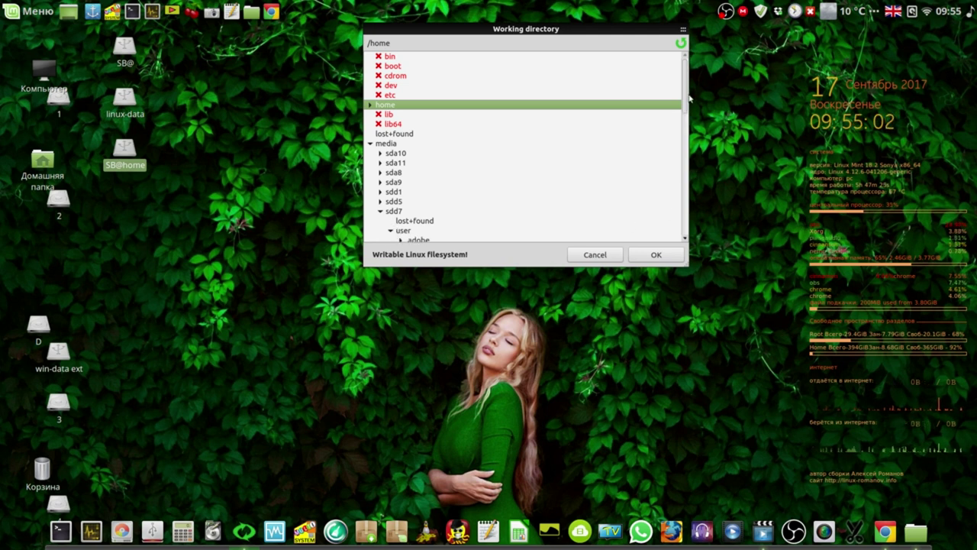
pyautogui.moveTo(685, 102); pyautogui.dragTo(681, 166)
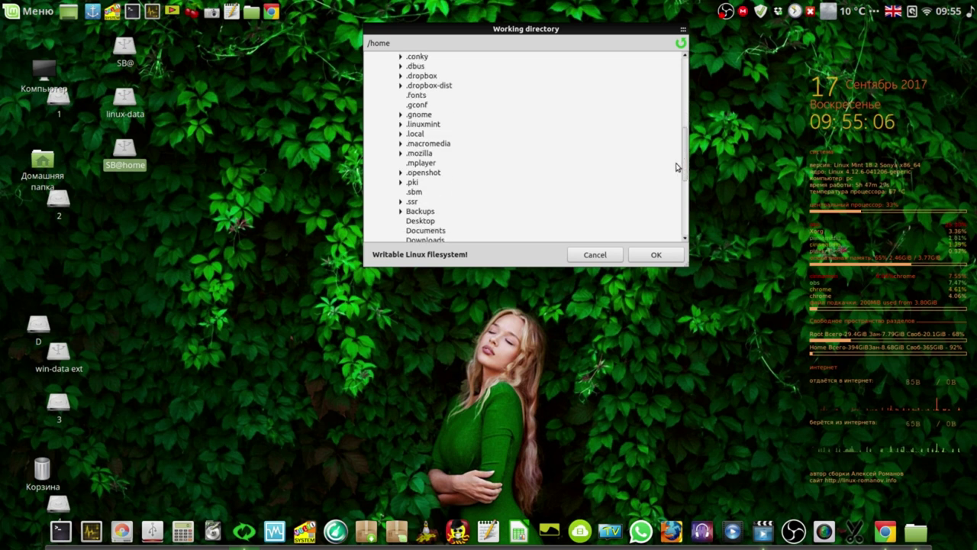
pyautogui.click(401, 212)
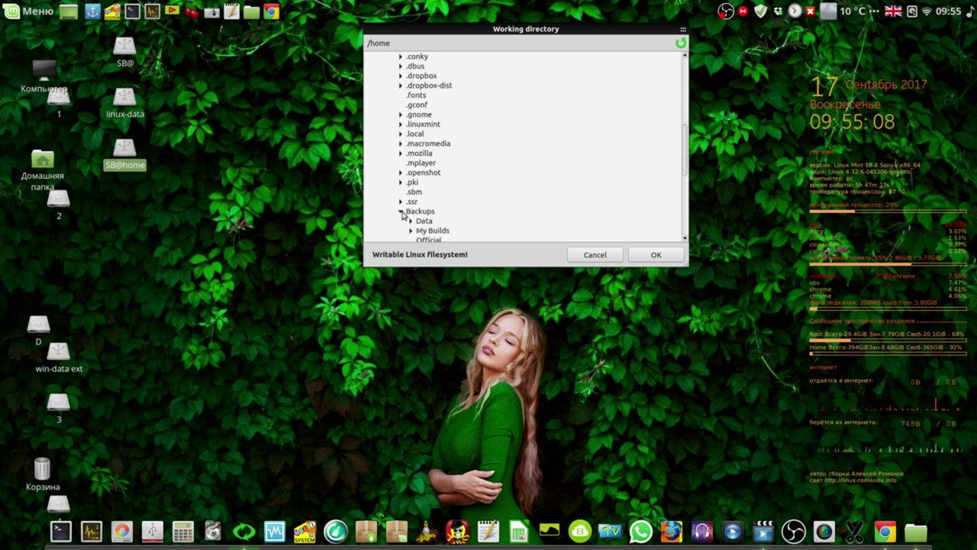
pyautogui.click(411, 230)
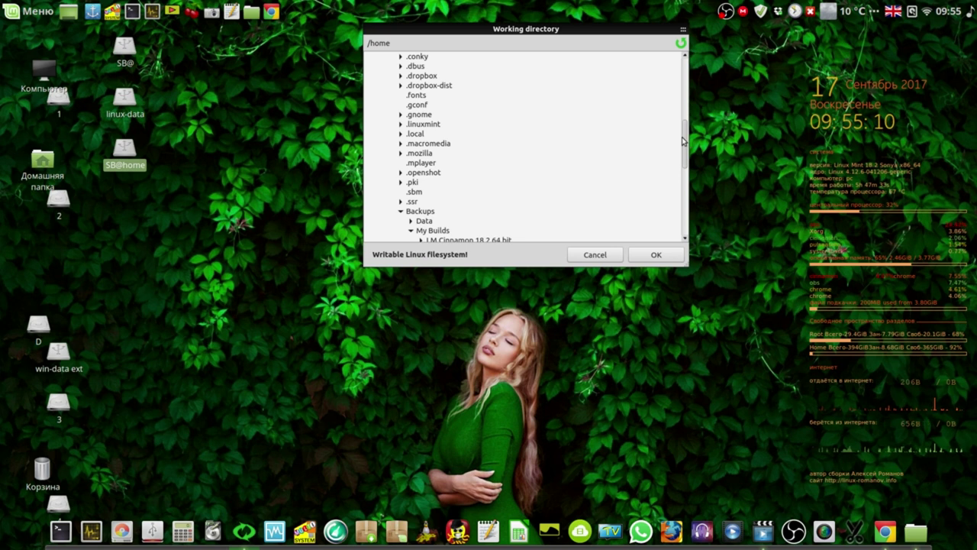
pyautogui.moveTo(684, 142); pyautogui.dragTo(682, 164)
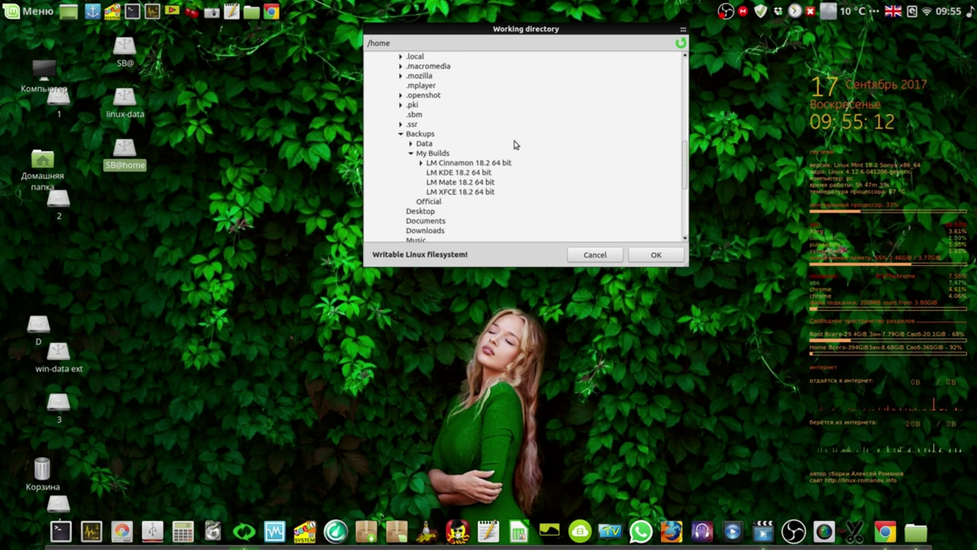
pyautogui.click(474, 165)
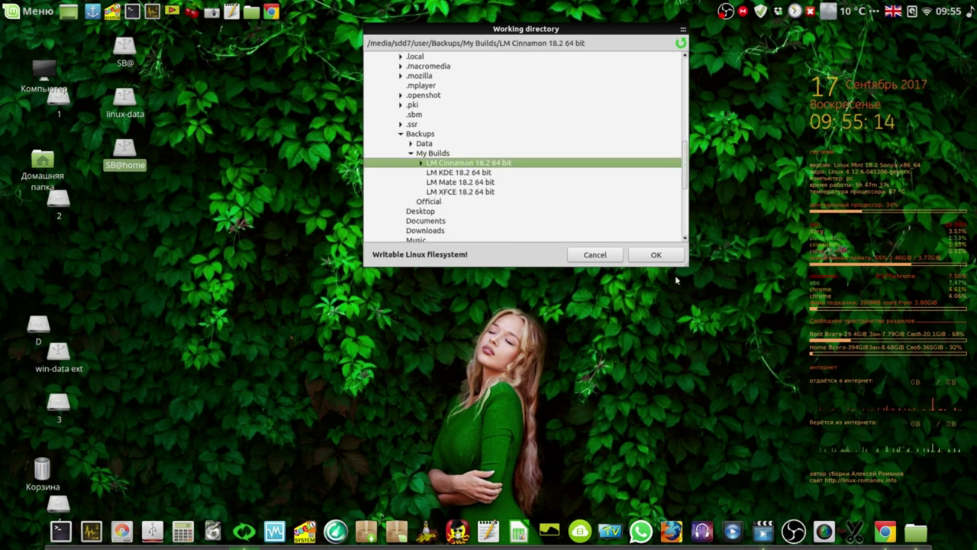
pyautogui.click(658, 255)
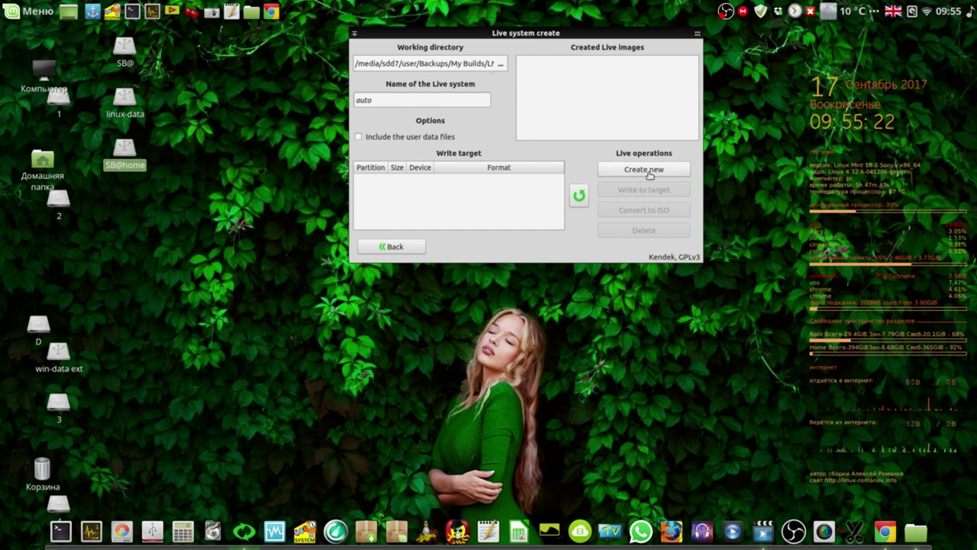
# Close the live system creation window, then restore and close the Chrome window with the Systemback page.
pyautogui.moveTo(696, 32)
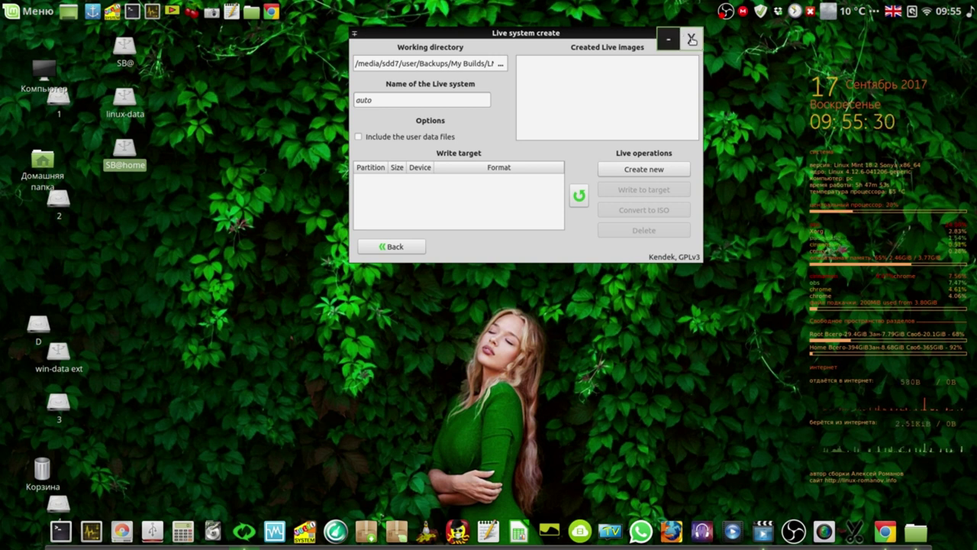
pyautogui.click(692, 39)
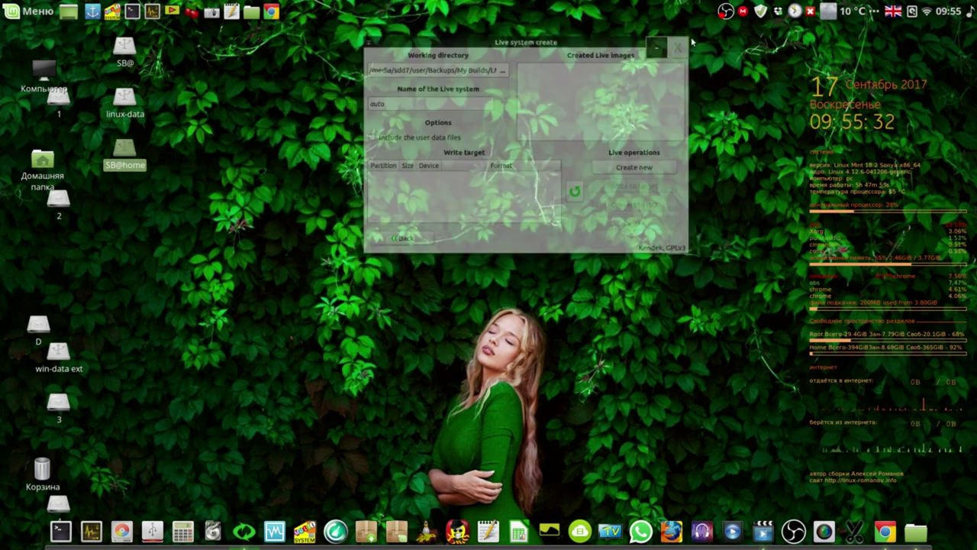
pyautogui.click(883, 535)
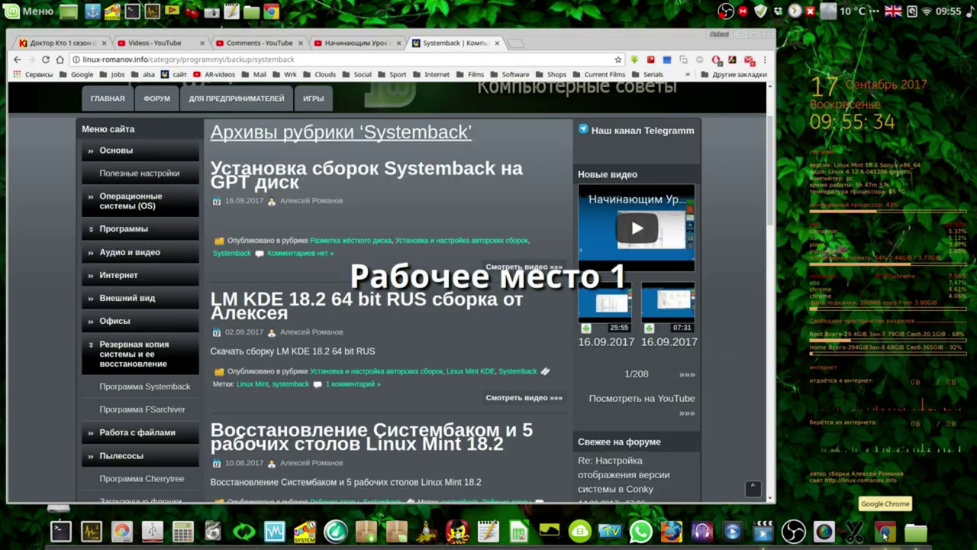
pyautogui.click(766, 35)
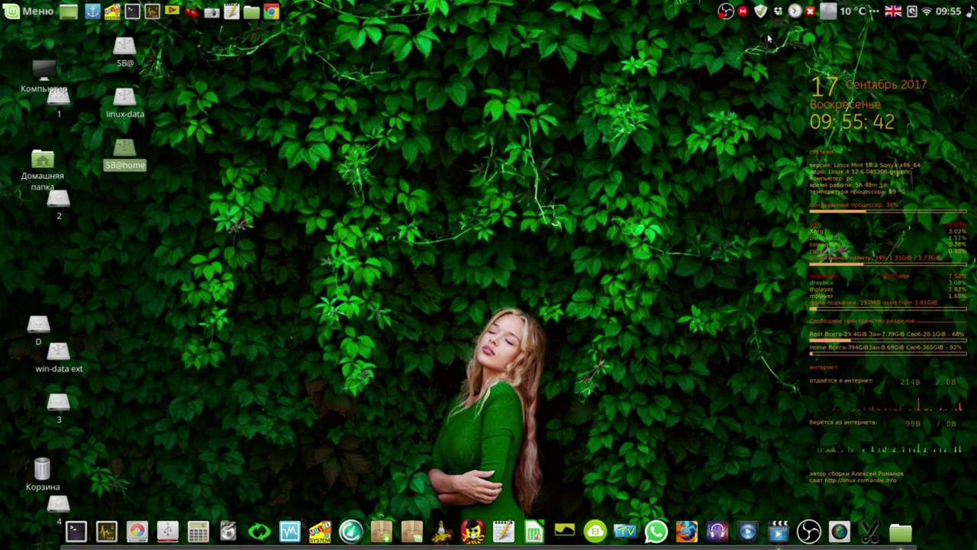
# Launch VirtualBox, dismiss the update notice, and remove the inaccessible 'test' machine.
pyautogui.click(289, 531)
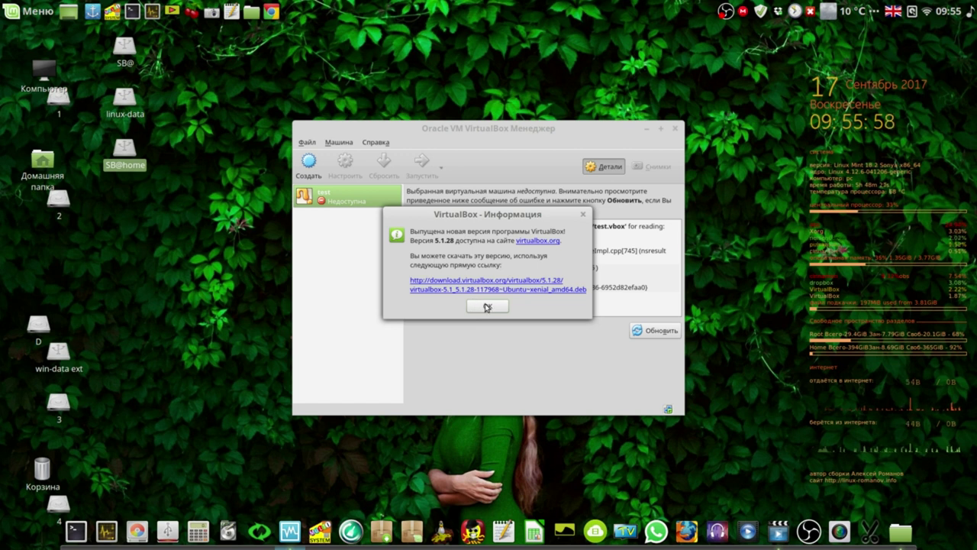
pyautogui.click(487, 307)
pyautogui.rightClick(353, 196)
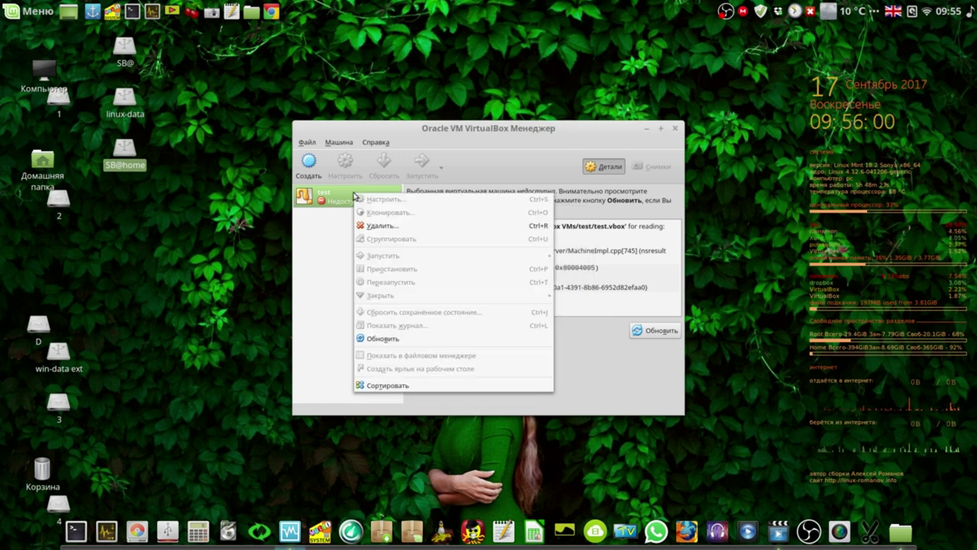
pyautogui.click(365, 223)
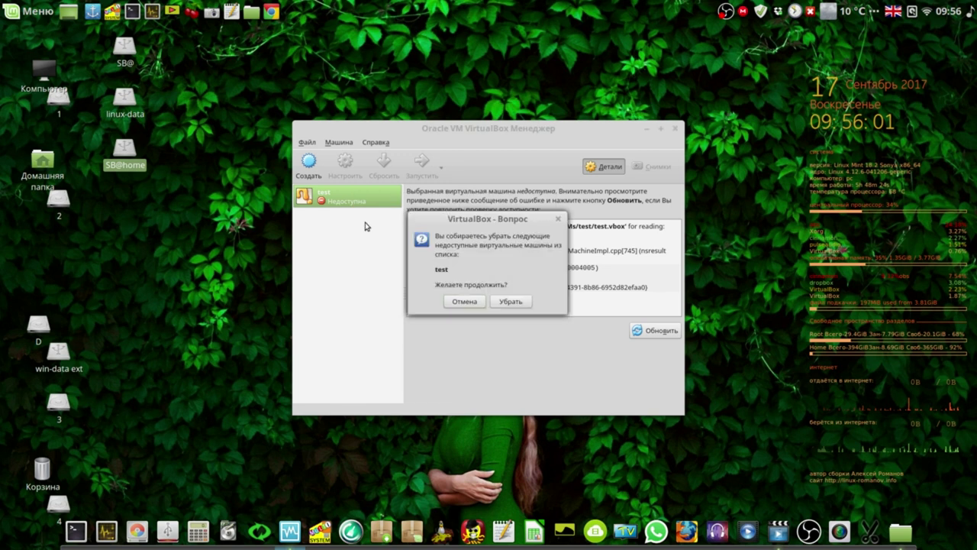
pyautogui.click(510, 302)
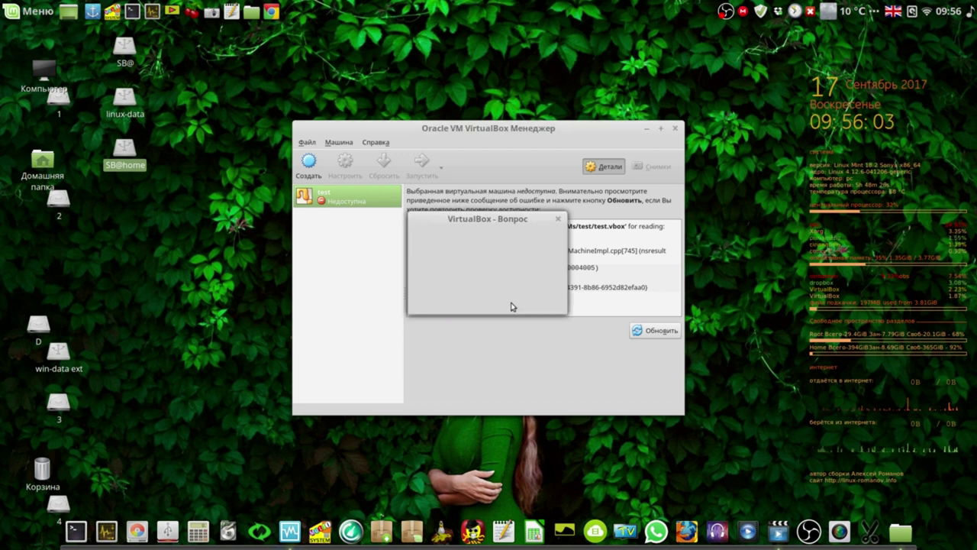
# Create an Ubuntu 64-bit VM named 'test' with 1024 MB memory and a dynamically allocated virtual disk.
pyautogui.click(309, 163)
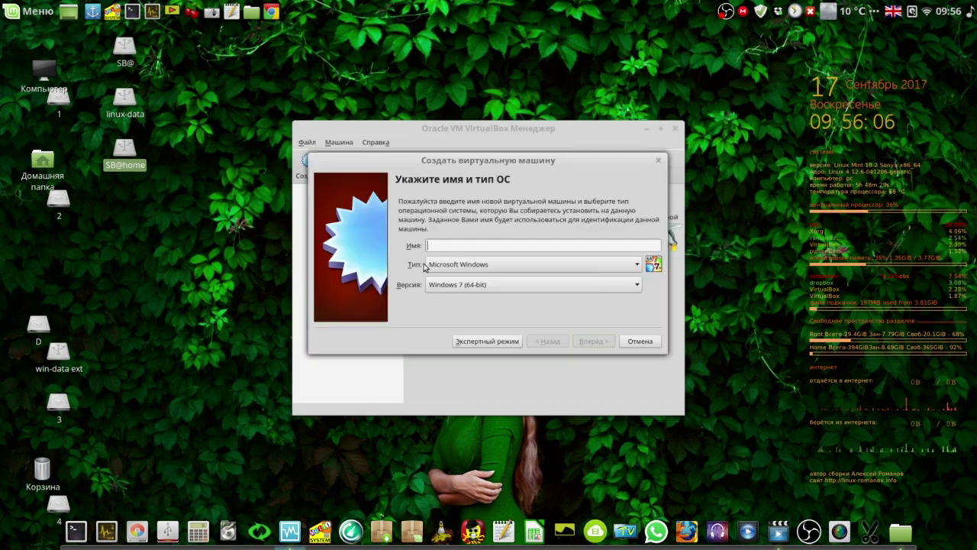
pyautogui.write('test')
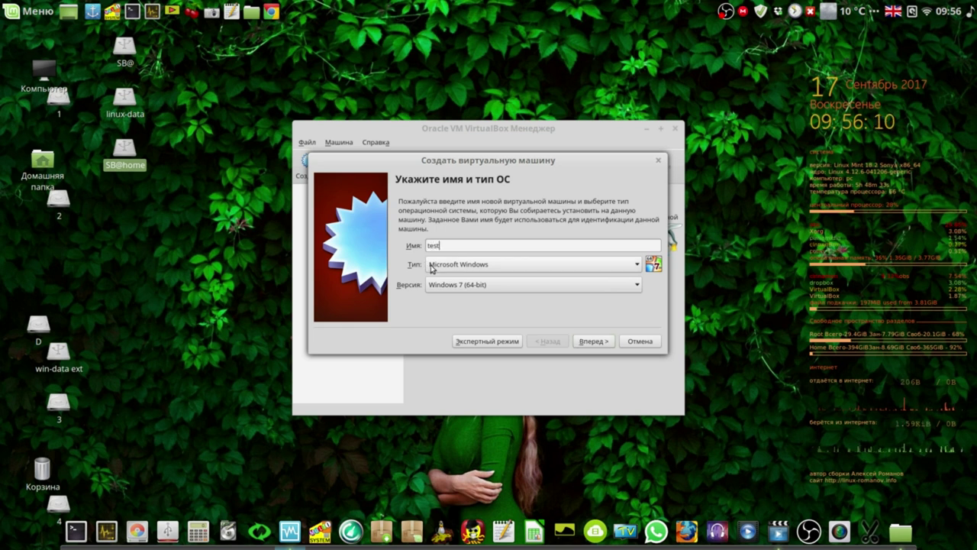
pyautogui.click(455, 267)
pyautogui.click(448, 277)
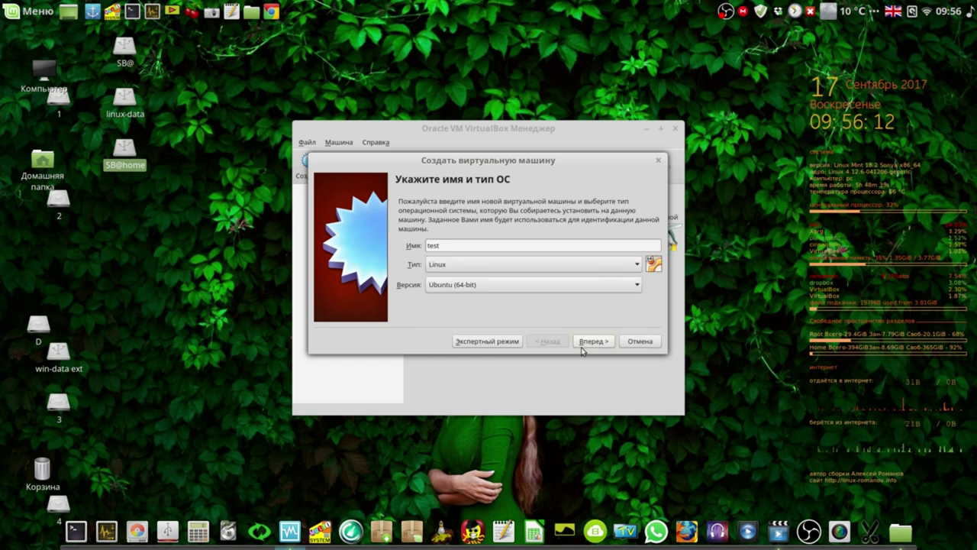
pyautogui.click(588, 344)
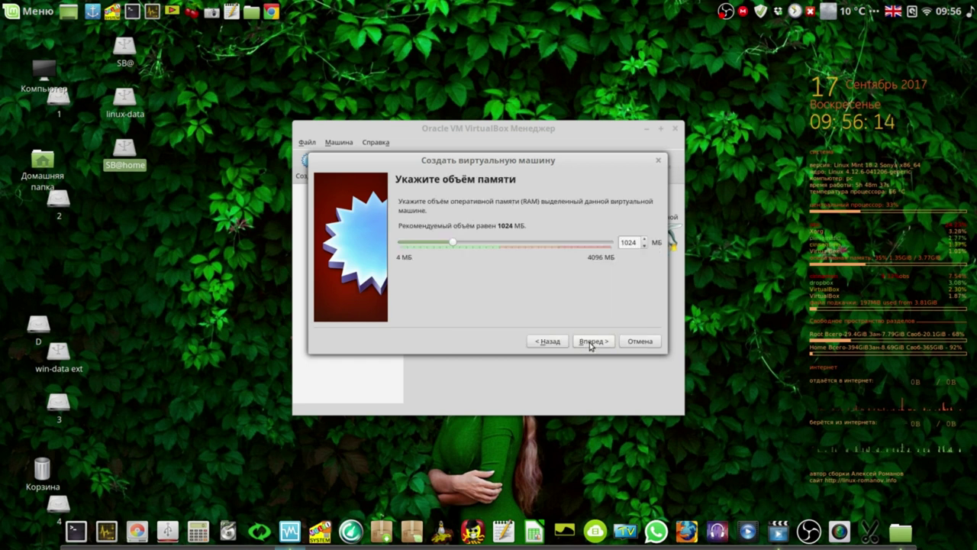
pyautogui.click(595, 342)
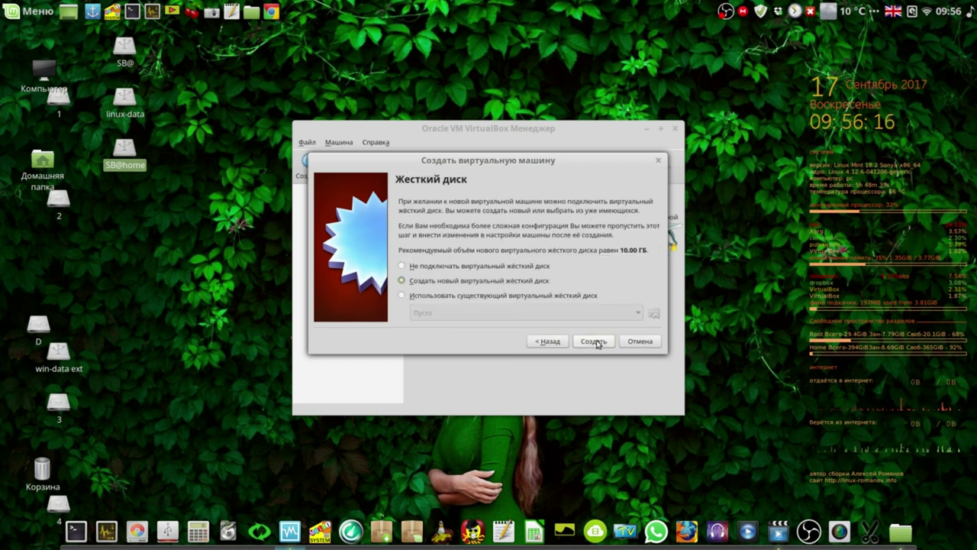
pyautogui.click(595, 343)
pyautogui.click(620, 345)
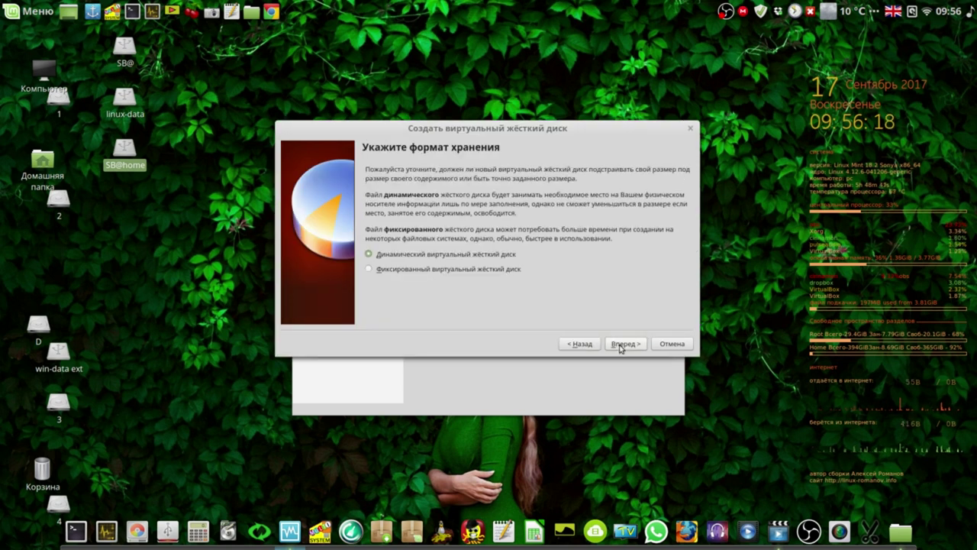
pyautogui.click(621, 345)
pyautogui.click(622, 344)
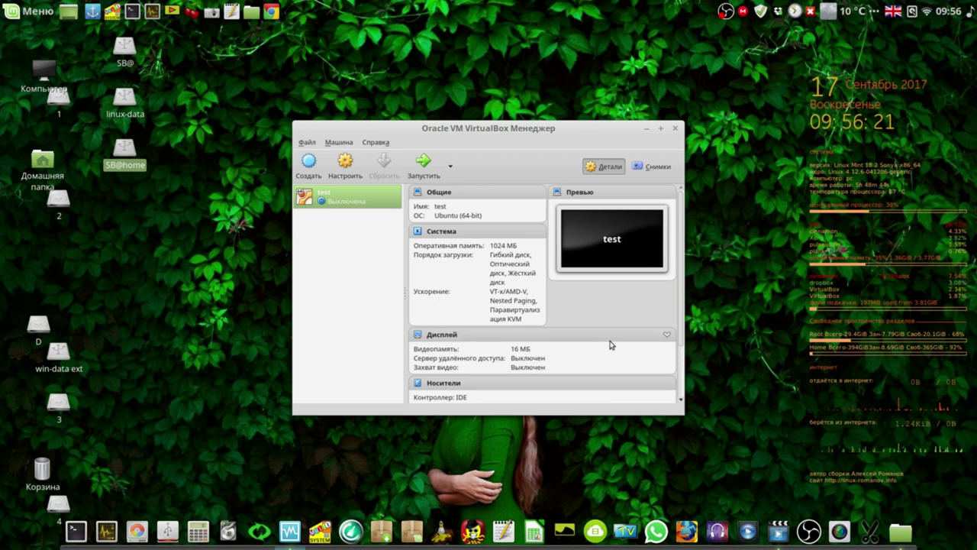
# Give the test machine 2 processors, an 82% CPU limit and 104 MB video memory.
pyautogui.moveTo(451, 130); pyautogui.dragTo(380, 93)
pyautogui.moveTo(319, 72); pyautogui.dragTo(319, 72)
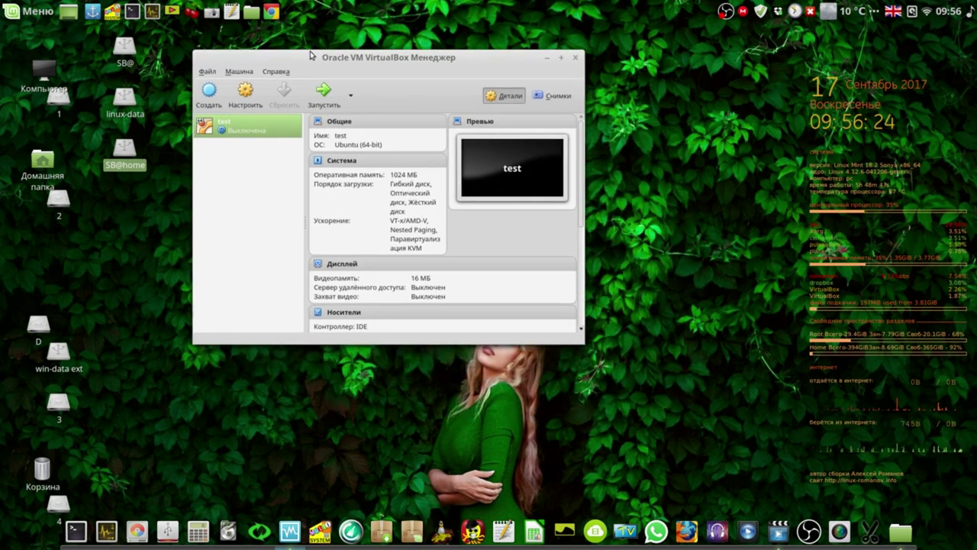
pyautogui.click(245, 93)
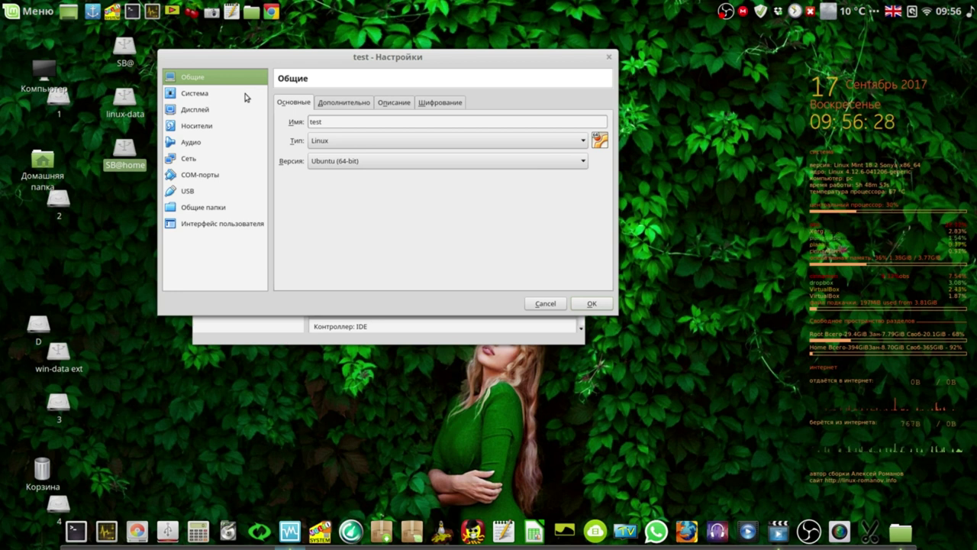
pyautogui.click(204, 96)
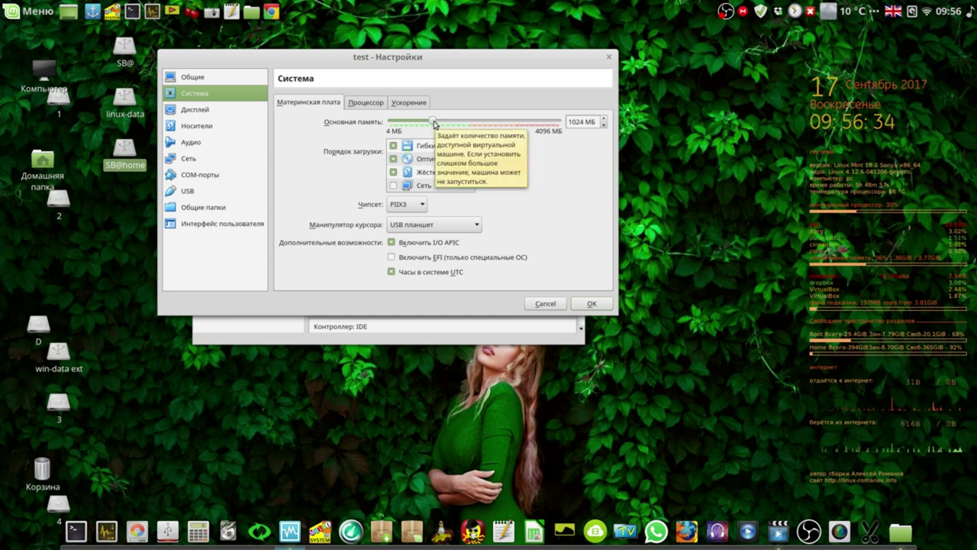
pyautogui.click(367, 102)
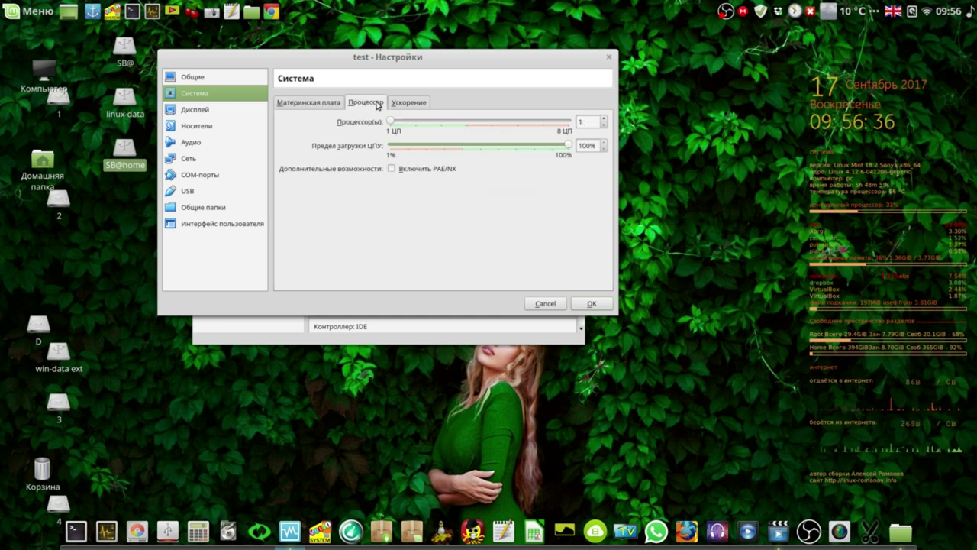
pyautogui.click(603, 120)
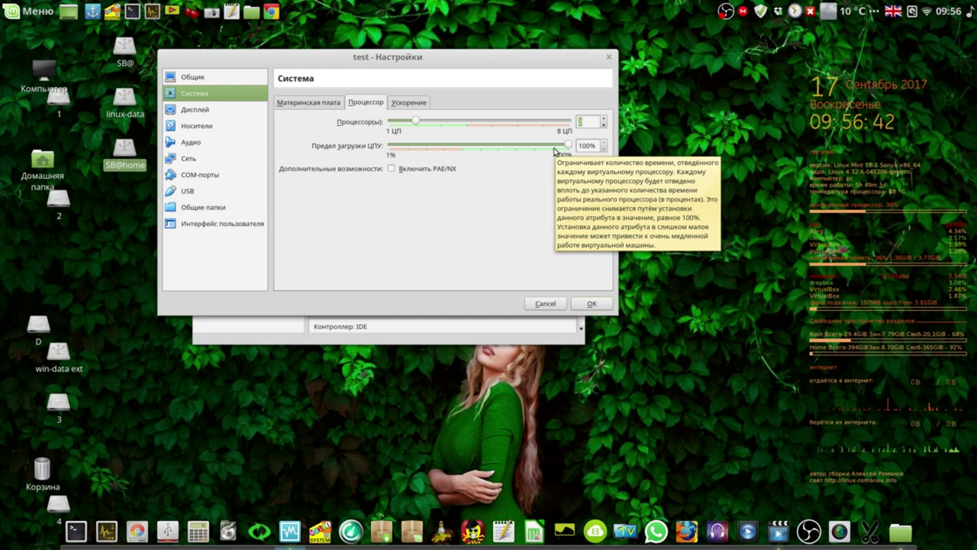
pyautogui.moveTo(568, 145); pyautogui.dragTo(539, 151)
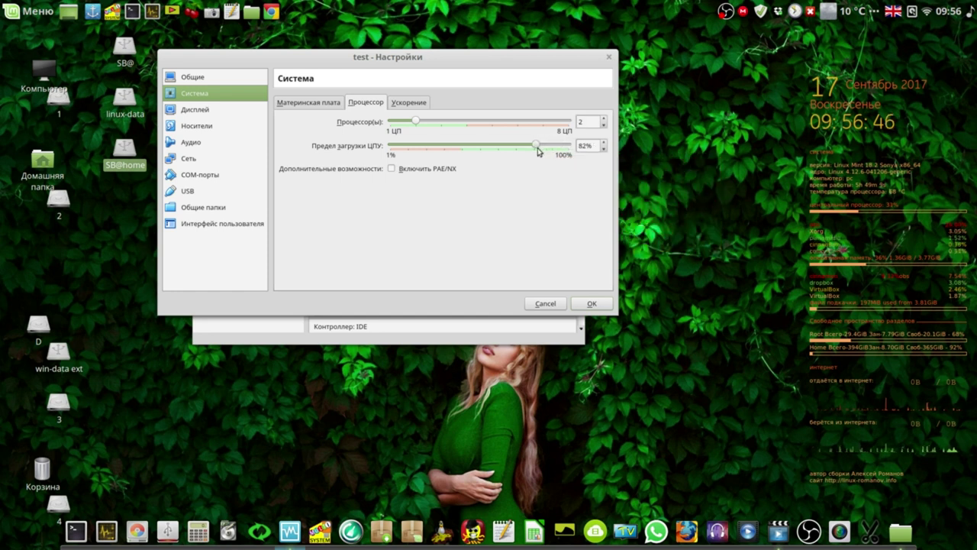
pyautogui.click(209, 112)
pyautogui.moveTo(421, 126); pyautogui.dragTo(533, 132)
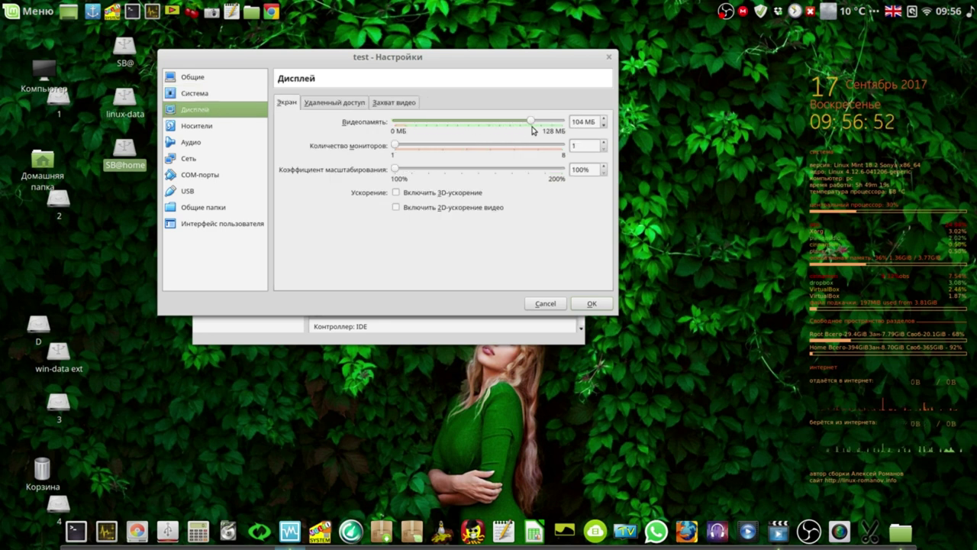
# Load /home/systemback_live_2017-09-17.iso into the test VM's empty IDE optical drive and save the settings.
pyautogui.click(183, 127)
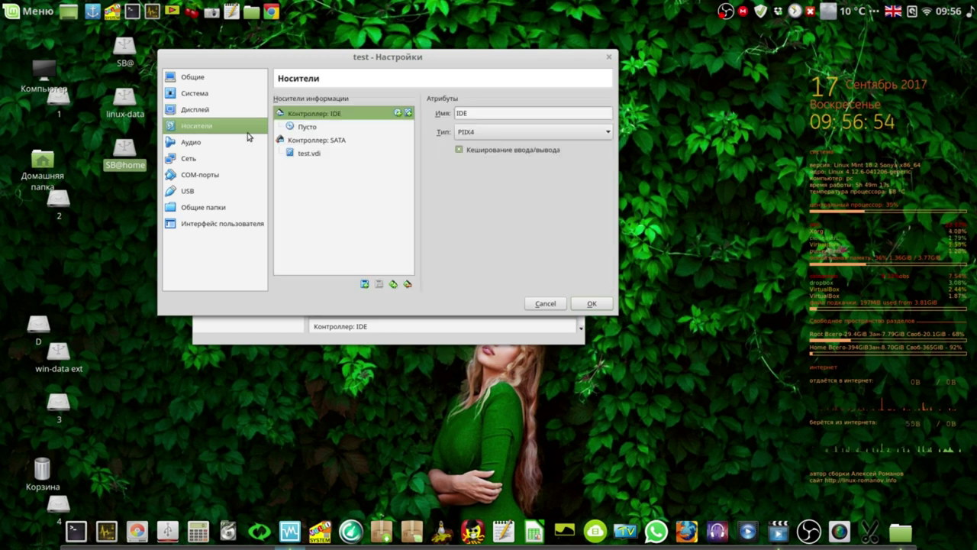
pyautogui.click(334, 128)
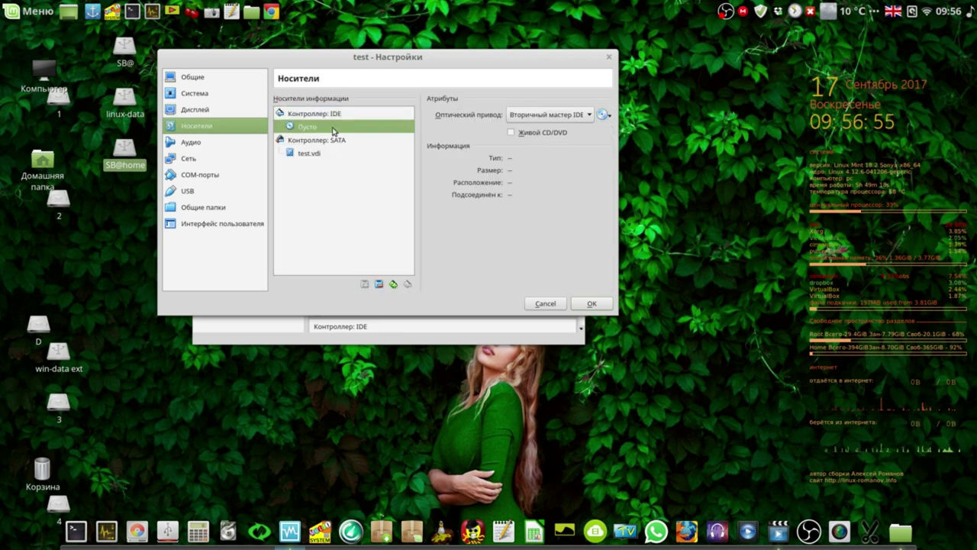
pyautogui.click(602, 115)
pyautogui.click(618, 134)
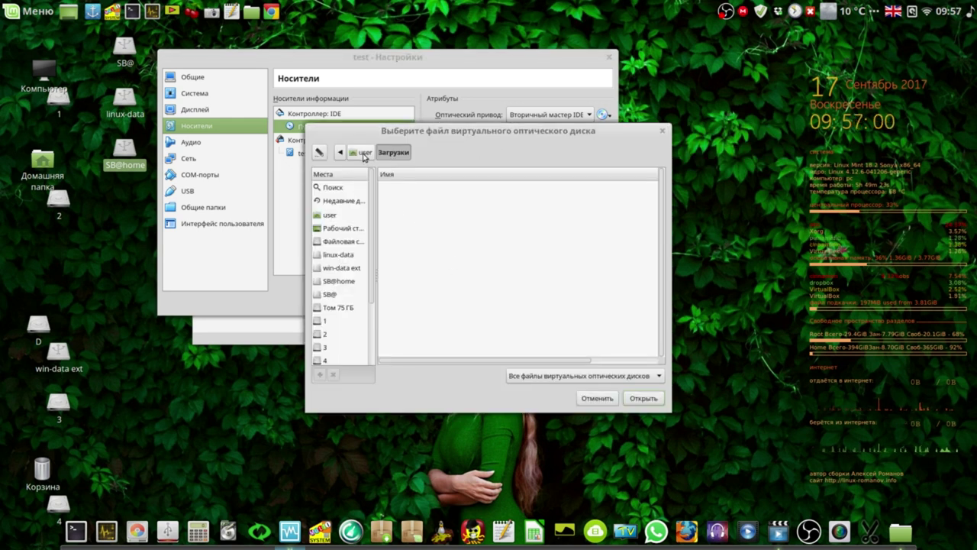
pyautogui.click(364, 153)
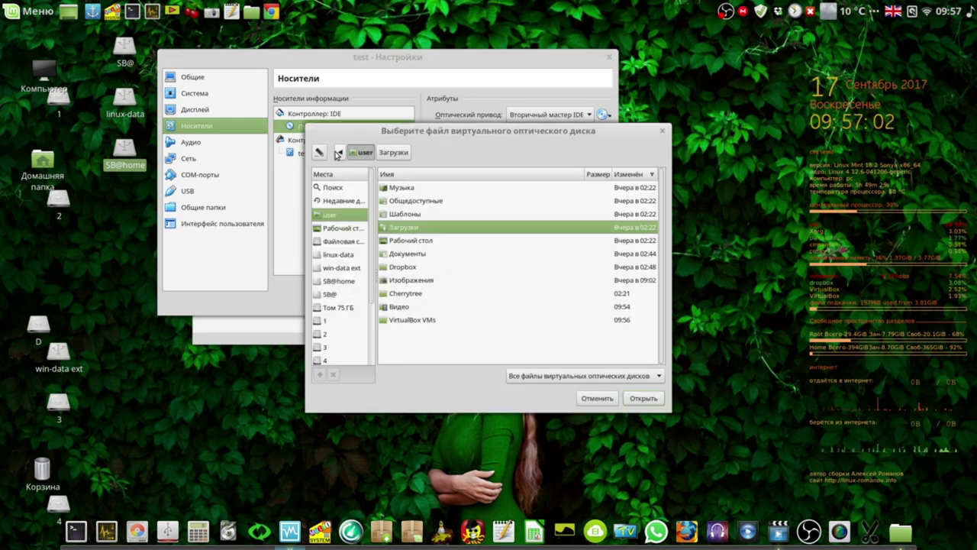
pyautogui.click(339, 153)
pyautogui.click(359, 152)
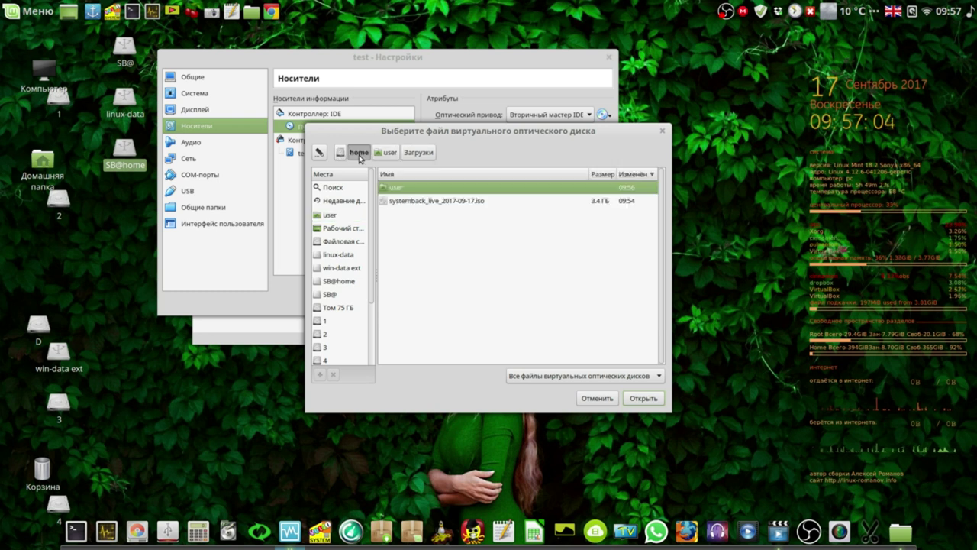
pyautogui.click(419, 206)
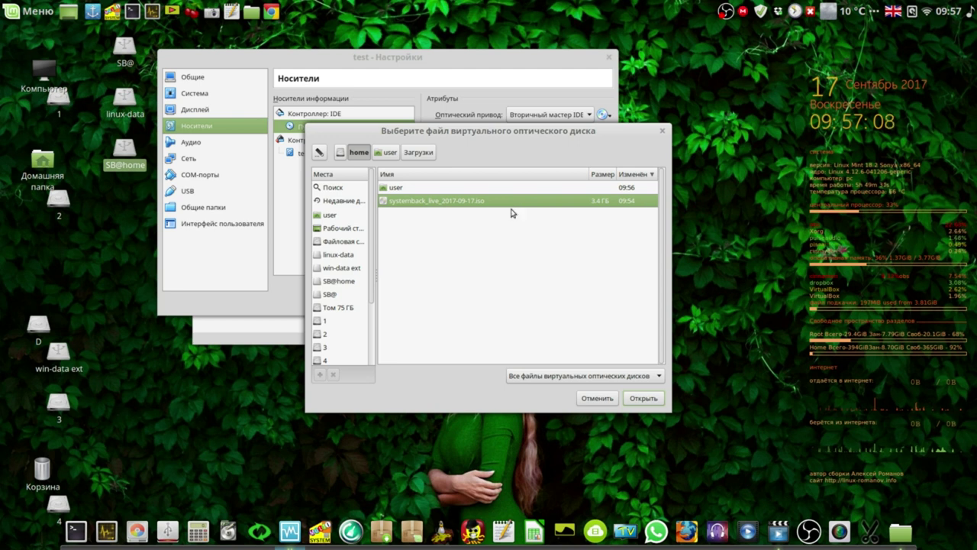
pyautogui.click(646, 398)
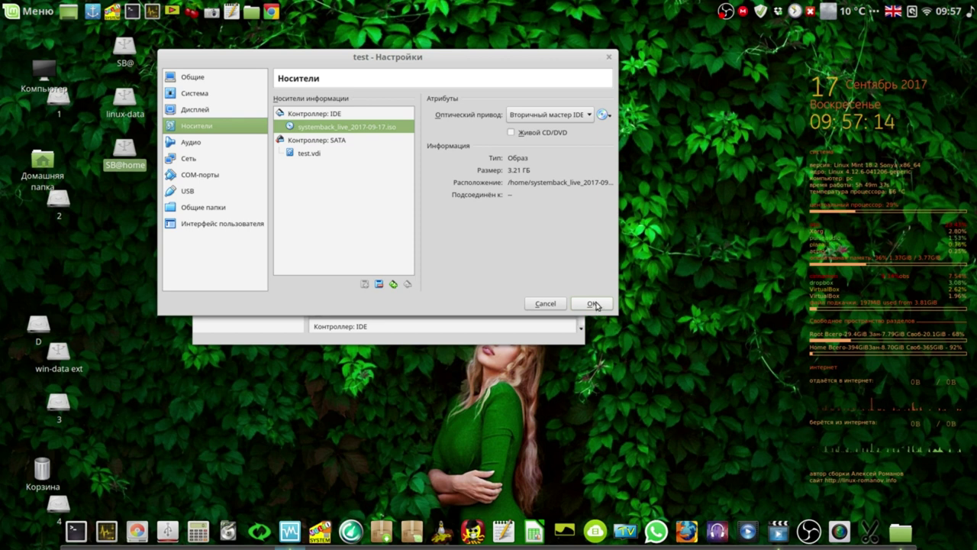
pyautogui.click(593, 304)
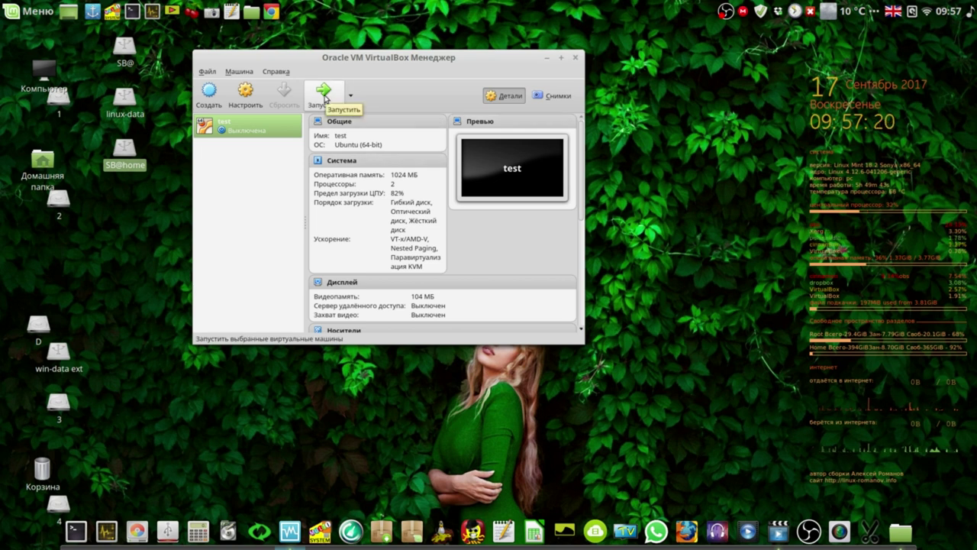
# Start the test VM and boot the Systemback 'Boot Live system' entry.
pyautogui.click(324, 97)
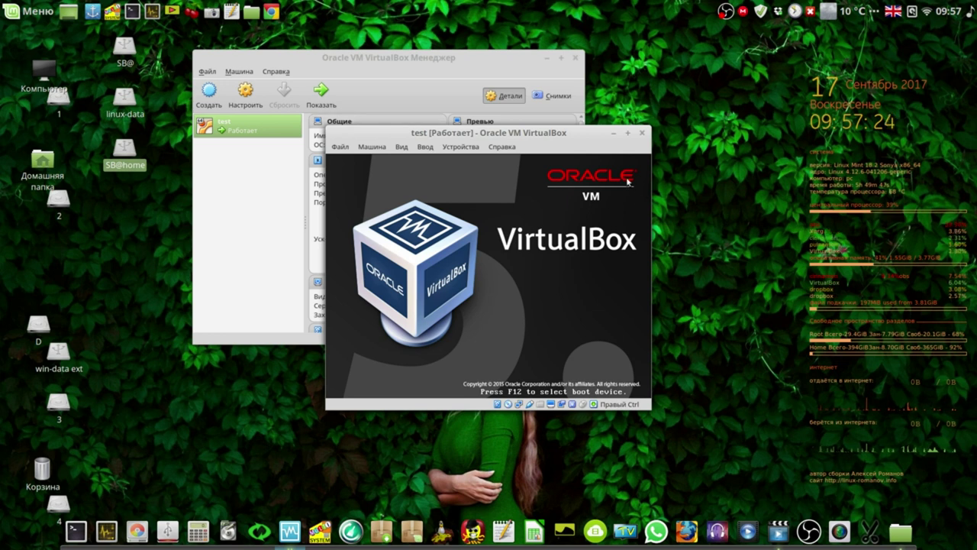
pyautogui.click(548, 60)
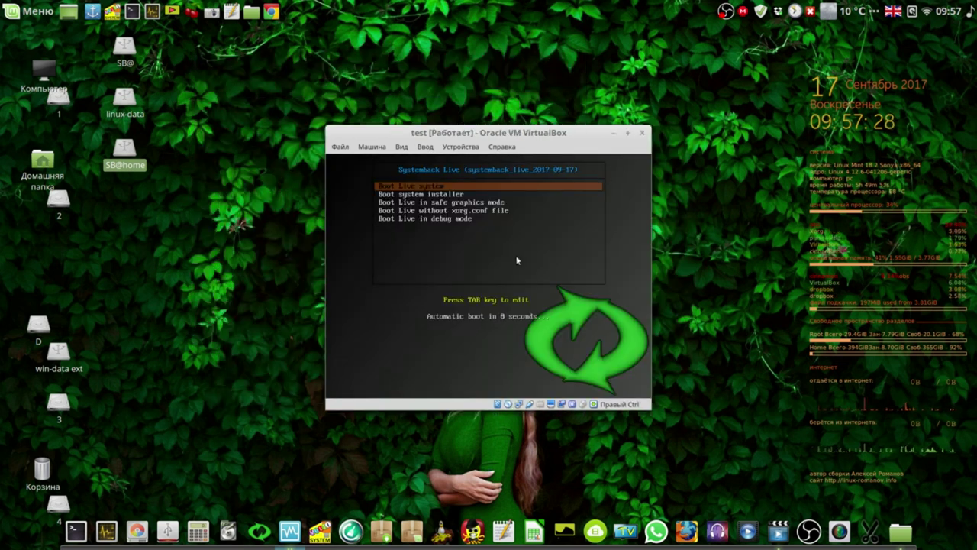
pyautogui.press('Return')
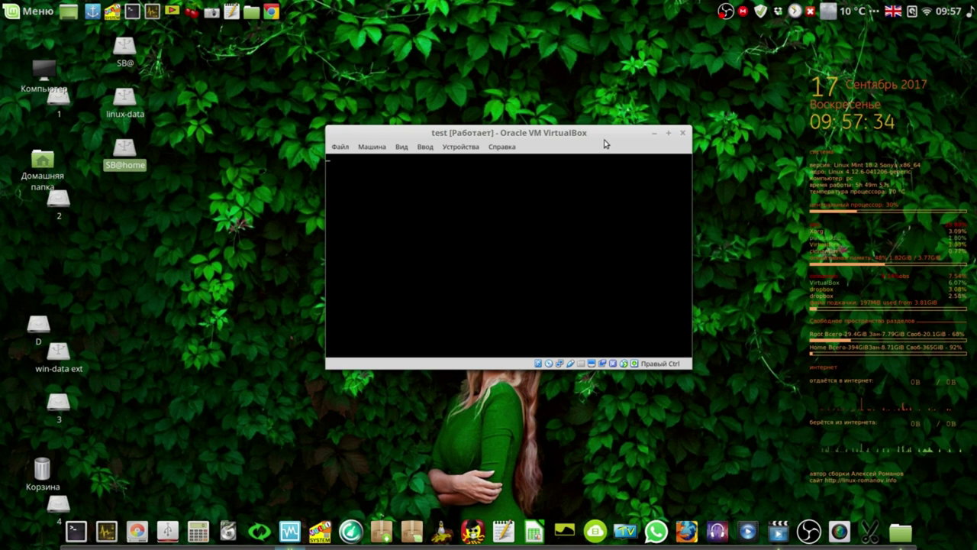
pyautogui.moveTo(602, 134); pyautogui.dragTo(459, 84)
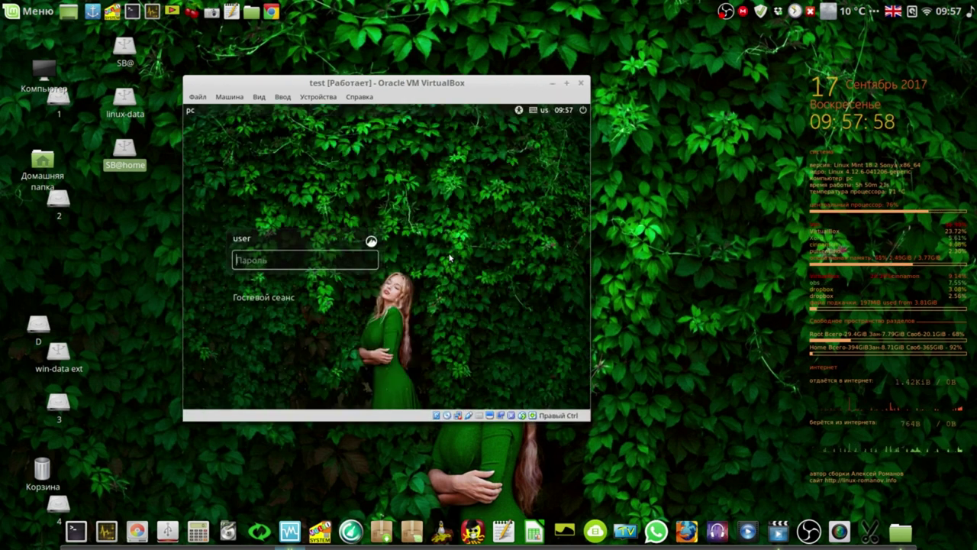
# Log into the live Linux Mint session with the password and launch CherryTree.
pyautogui.write('•')
pyautogui.click(371, 259)
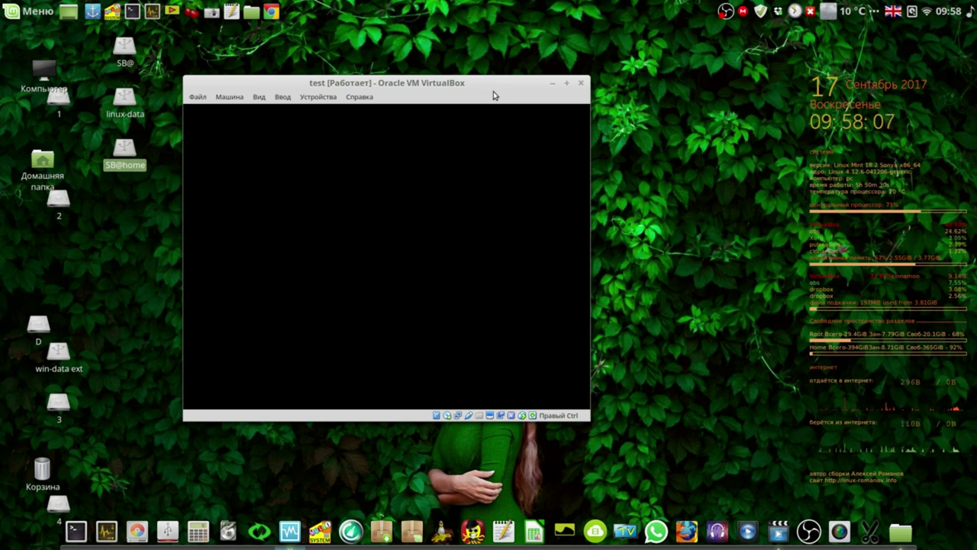
pyautogui.click(193, 10)
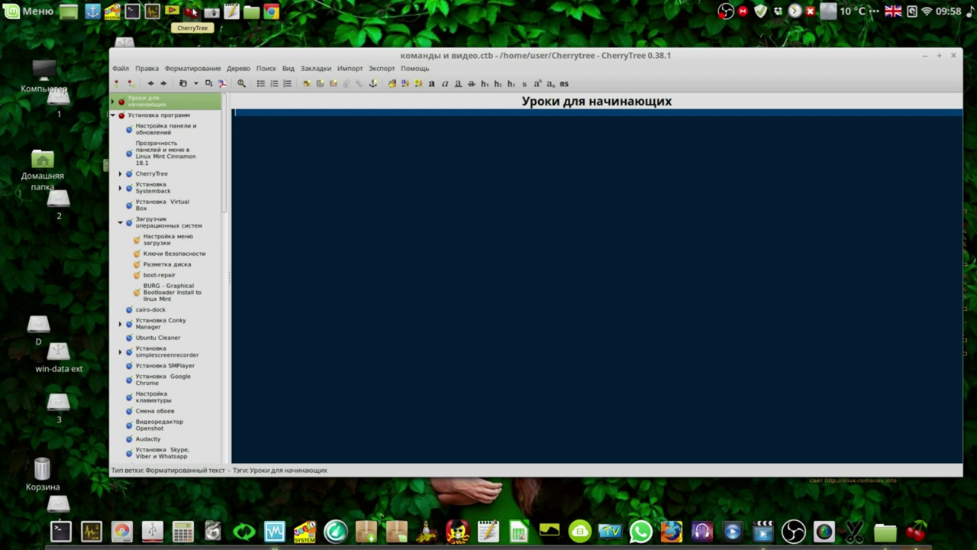
# Expand 'Уроки для начинающих' and open the '02' lesson note with download links.
pyautogui.click(113, 115)
pyautogui.click(113, 102)
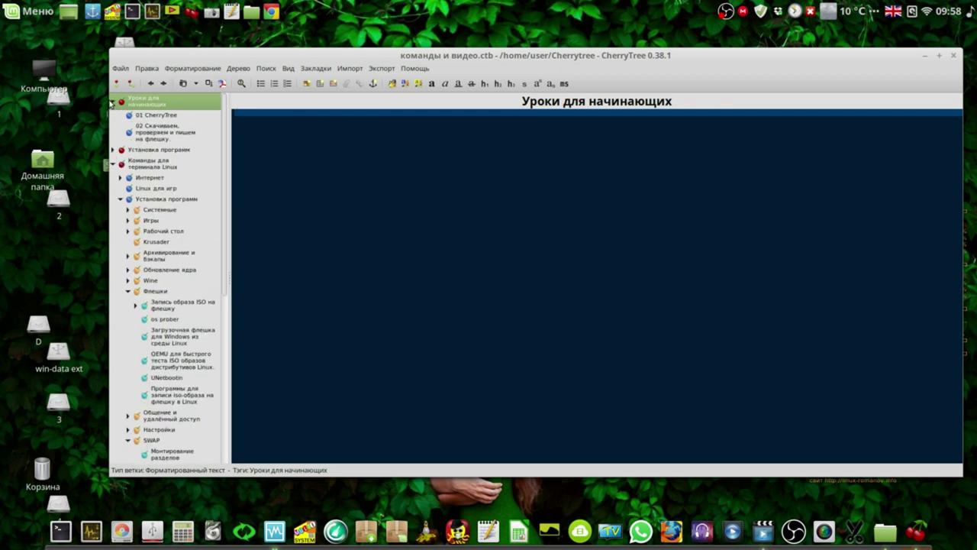
pyautogui.click(112, 166)
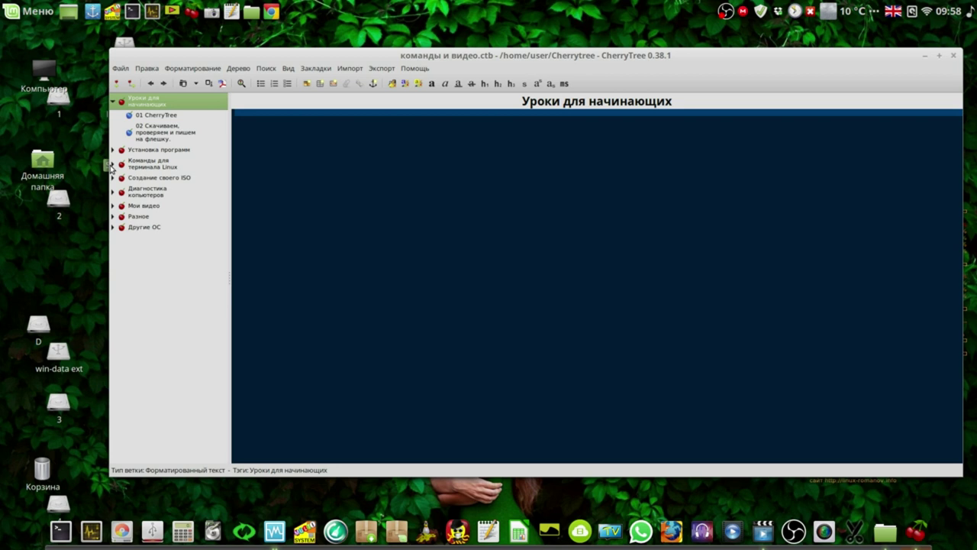
pyautogui.click(175, 134)
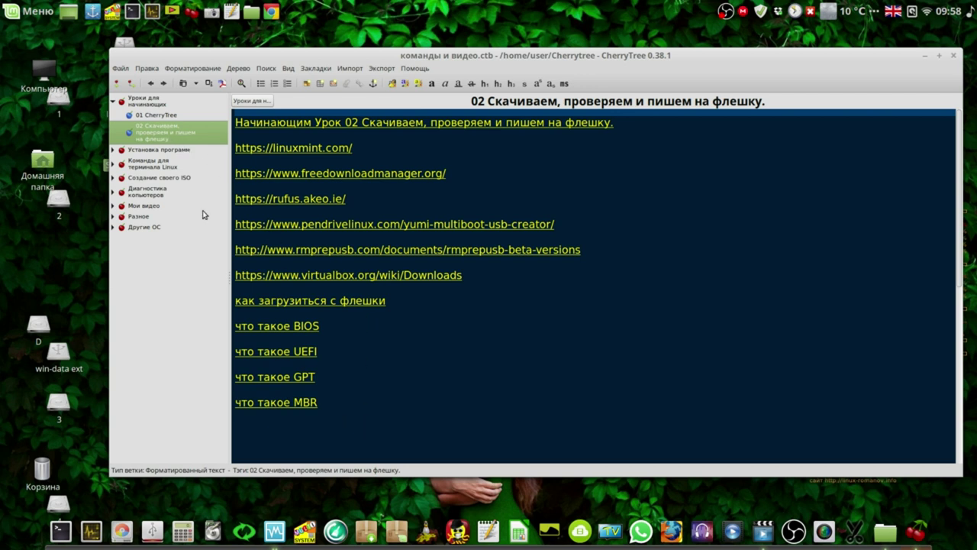
# Highlight the lines from 'как загрузиться с флешки' to 'MBR', then minimize CherryTree.
pyautogui.click(326, 402)
pyautogui.moveTo(326, 402); pyautogui.dragTo(235, 299)
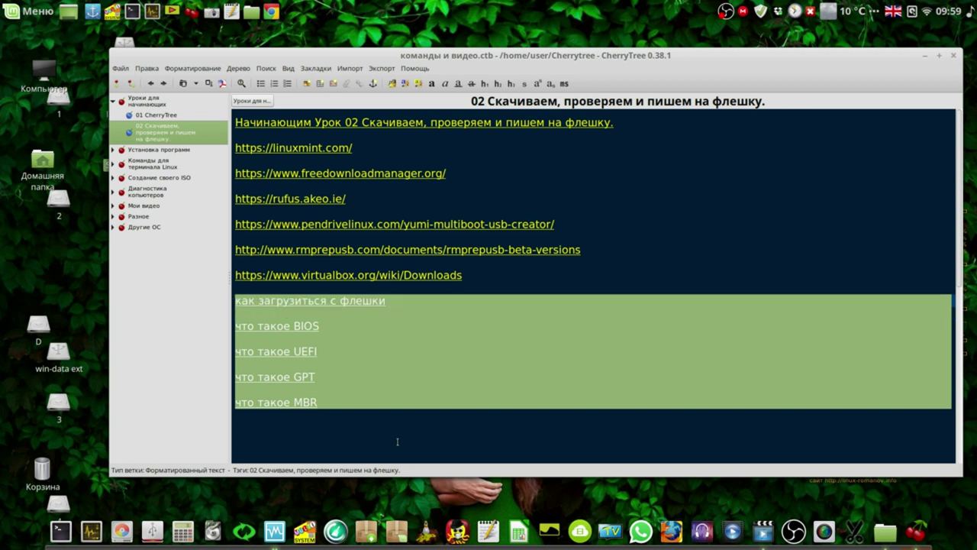
pyautogui.click(397, 442)
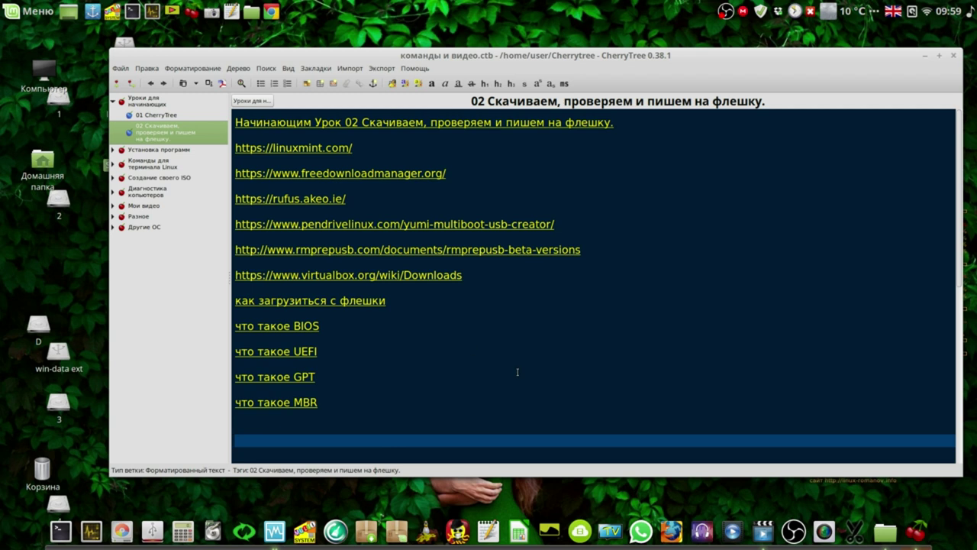
pyautogui.click(924, 61)
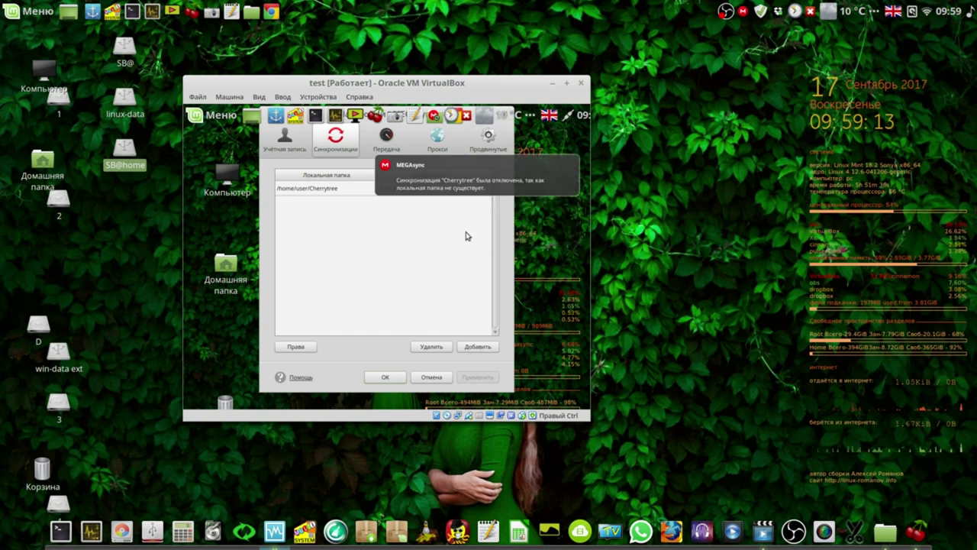
# Cancel the guest's MEGA and Dropbox prompts and enlarge the VM window.
pyautogui.click(440, 377)
pyautogui.click(459, 313)
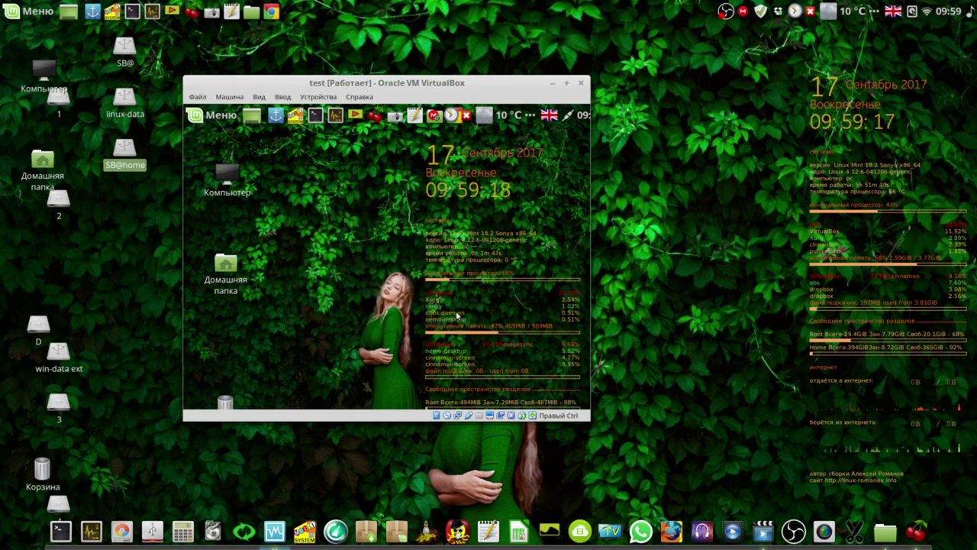
pyautogui.moveTo(467, 84); pyautogui.dragTo(452, 58)
pyautogui.moveTo(575, 392); pyautogui.dragTo(736, 478)
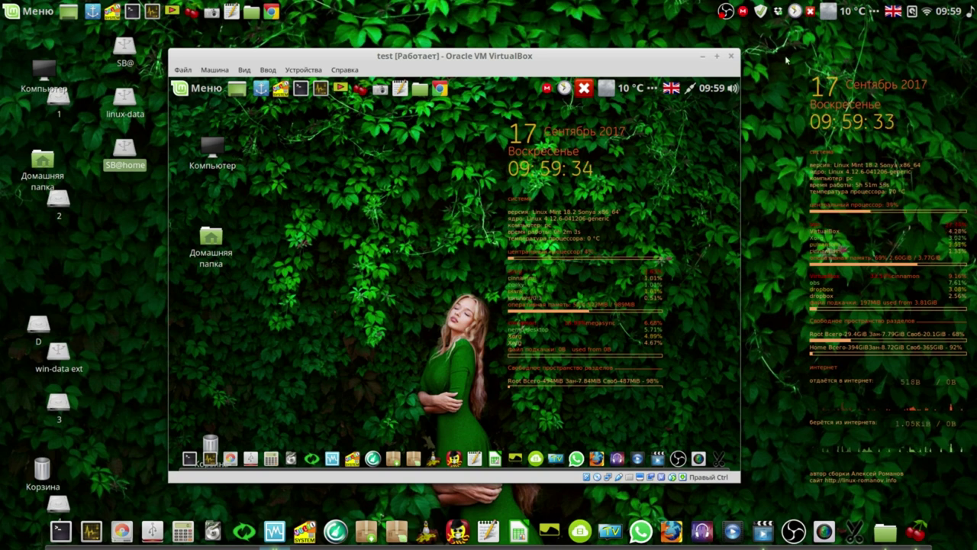
# Close the test VM with the 'Выключить машину' power-off option.
pyautogui.click(733, 58)
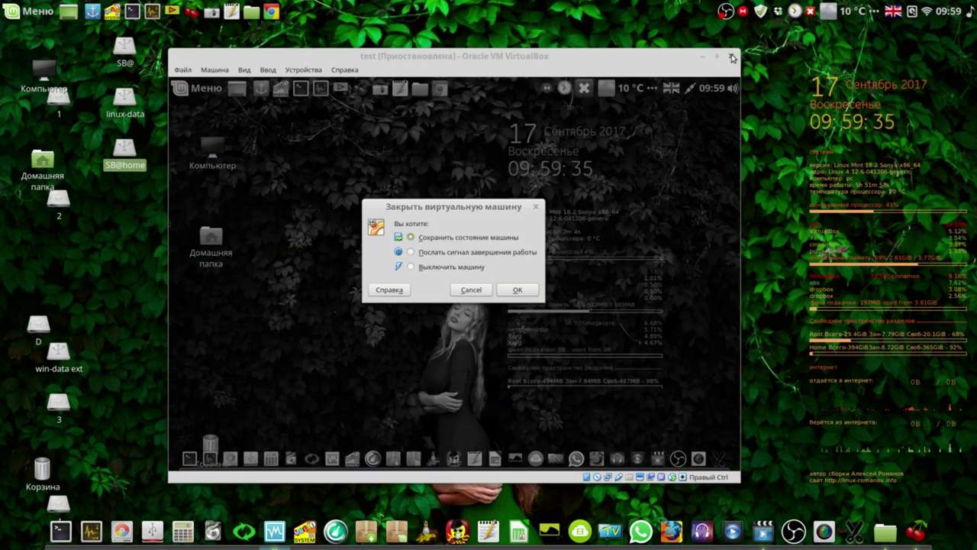
pyautogui.click(412, 266)
pyautogui.click(518, 290)
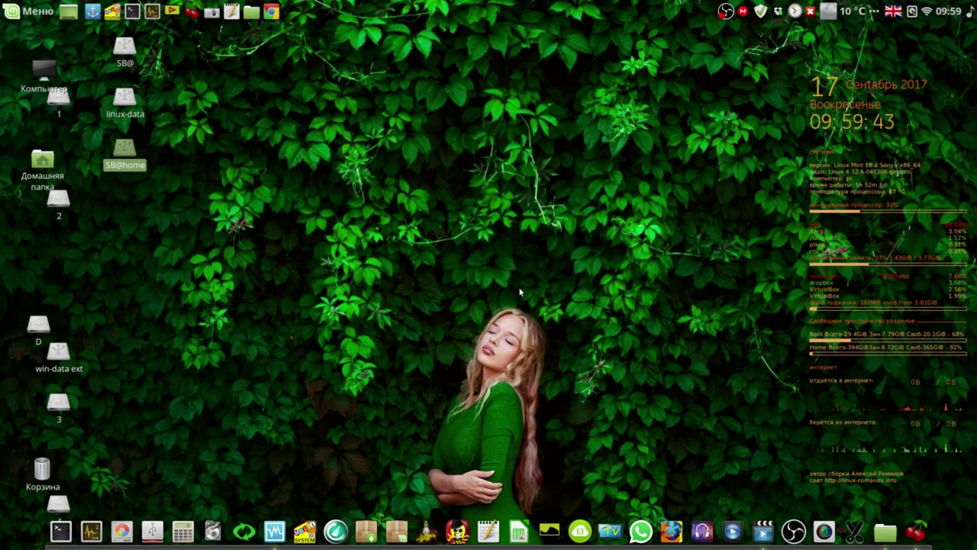
# Close the VirtualBox Manager and launch Google Chrome from the top panel.
pyautogui.click(275, 531)
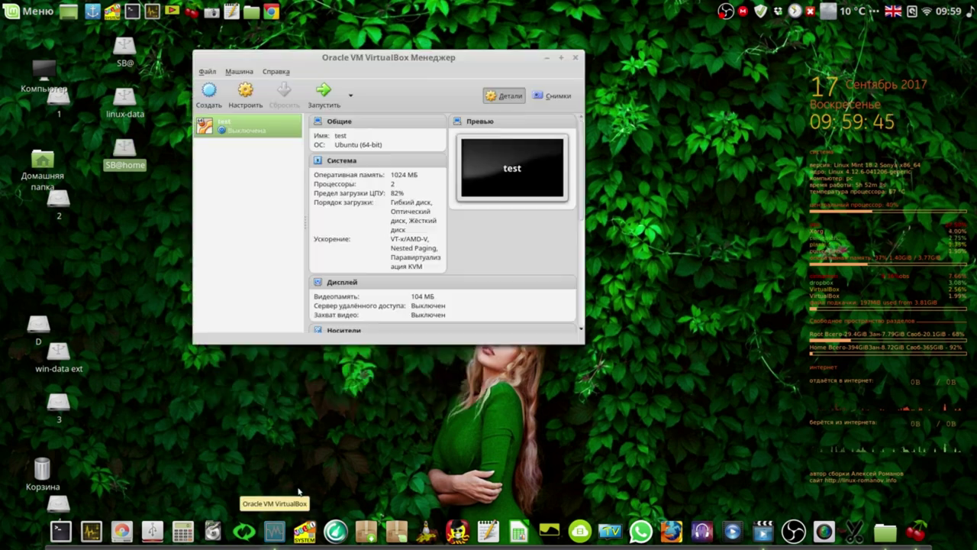
pyautogui.click(576, 58)
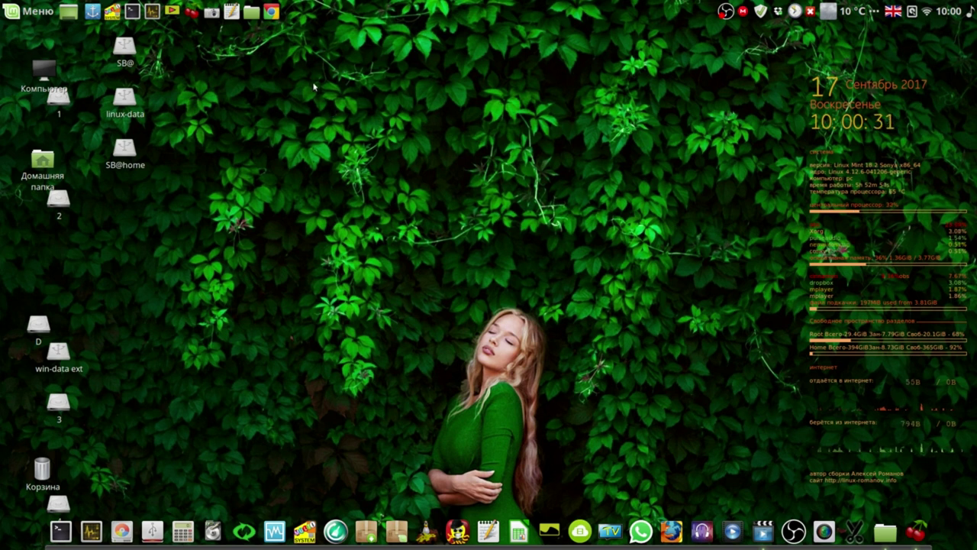
pyautogui.click(272, 12)
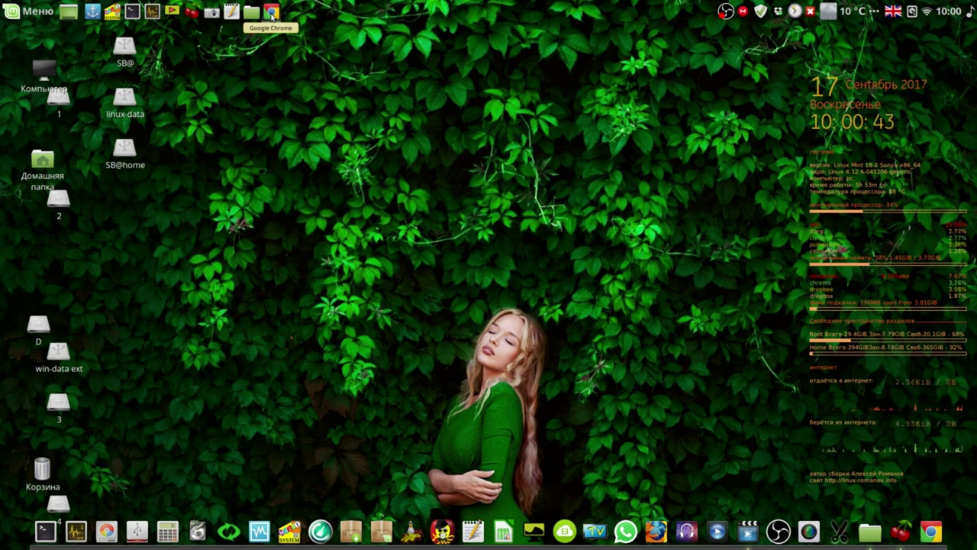
# Open the 'Программа FSarchiver' category on linux-romanov.info and scroll through its posts.
pyautogui.click(271, 12)
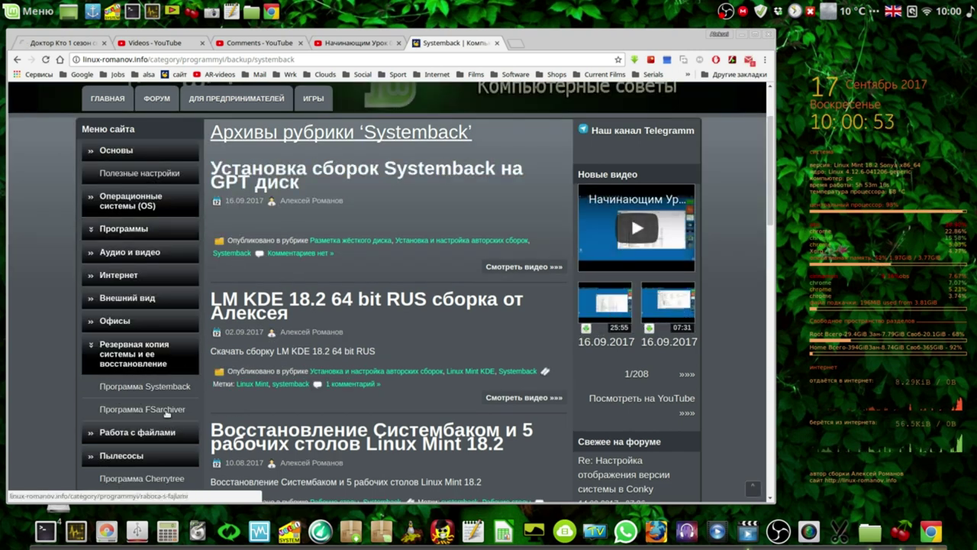
pyautogui.click(167, 410)
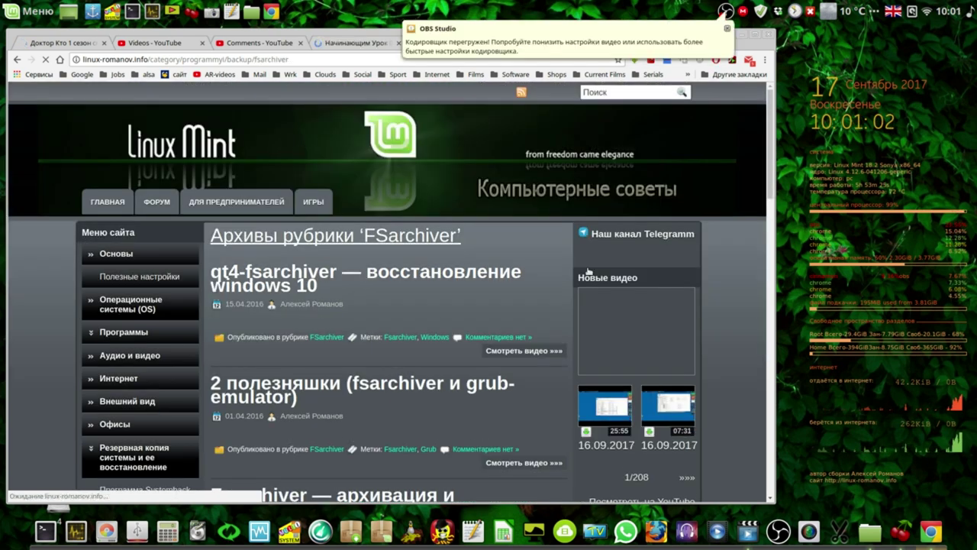
pyautogui.click(728, 29)
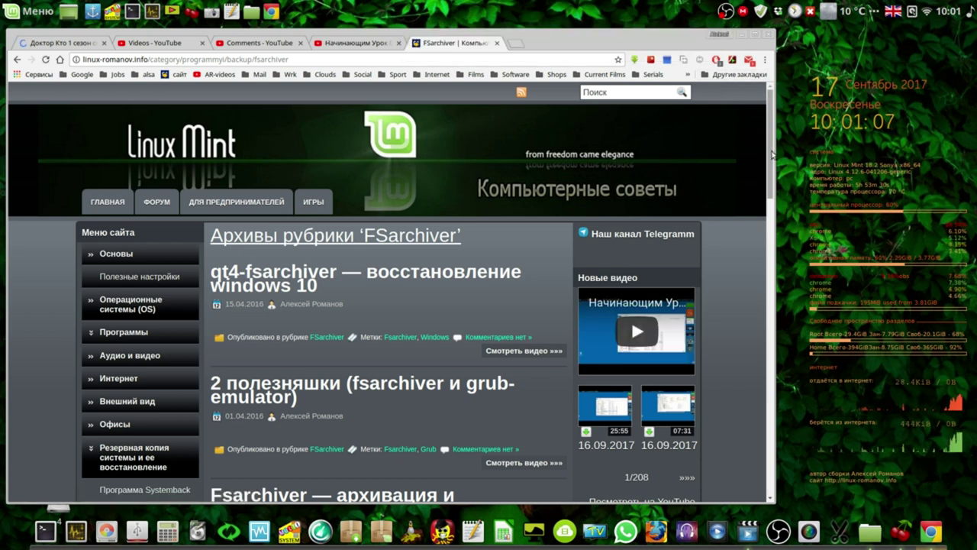
pyautogui.moveTo(771, 159); pyautogui.dragTo(777, 311)
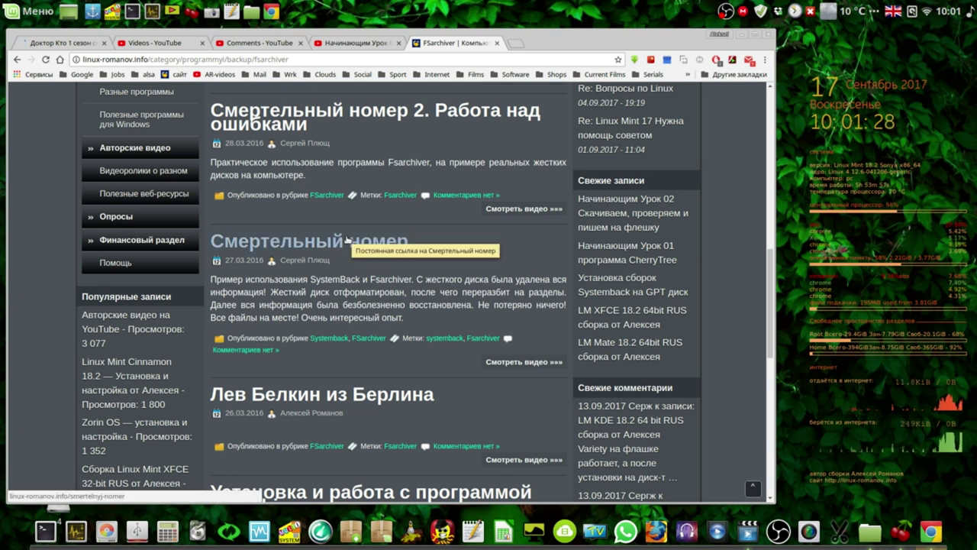
pyautogui.moveTo(770, 275); pyautogui.dragTo(773, 322)
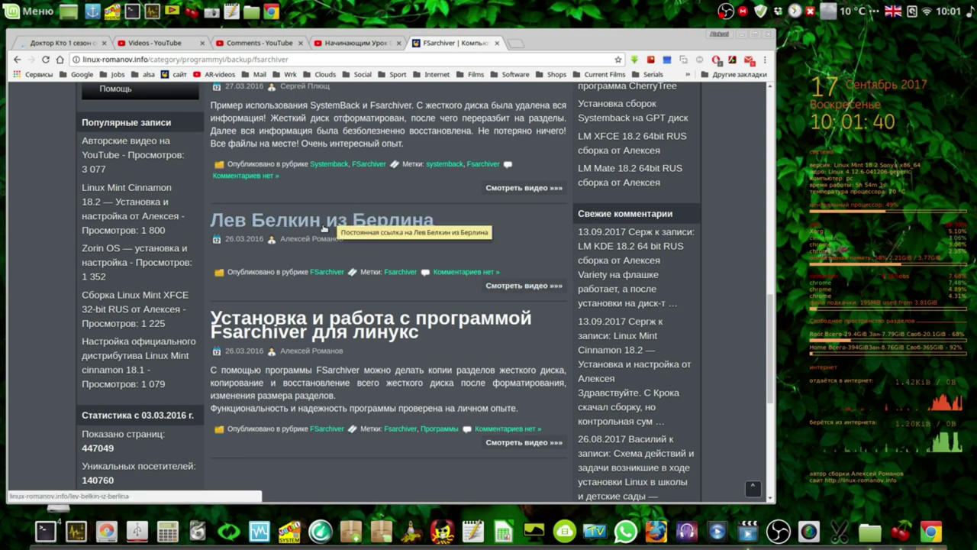
pyautogui.moveTo(771, 326); pyautogui.dragTo(771, 90)
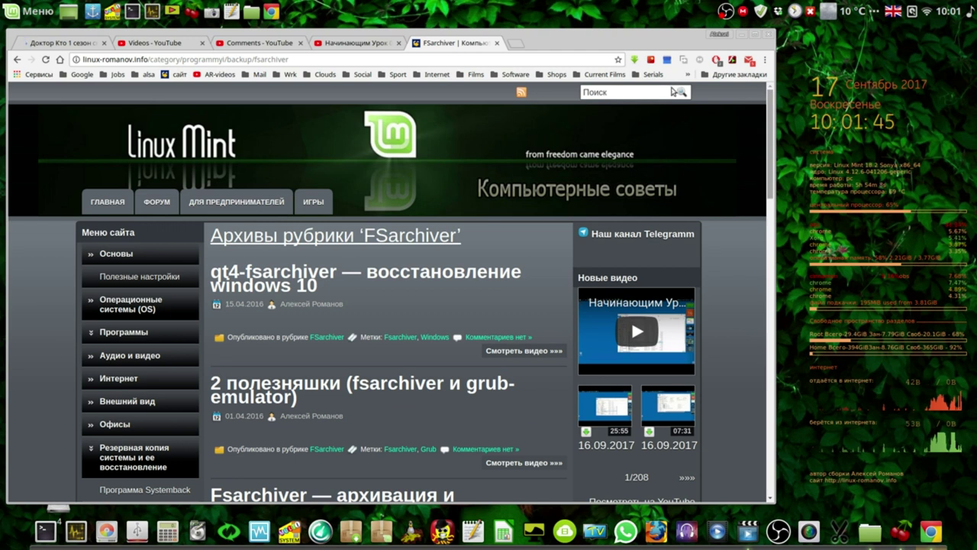